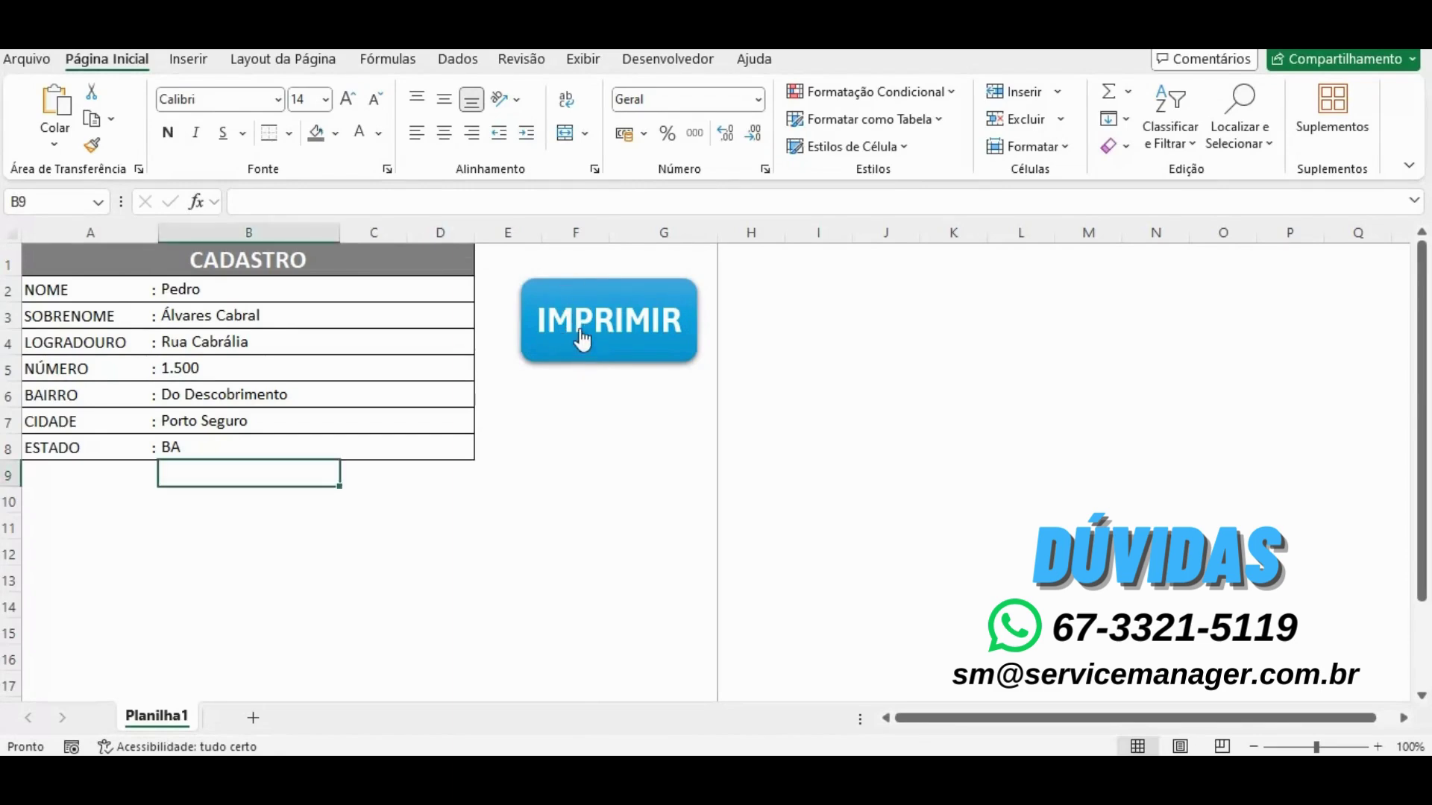
Run the IMPRIMIR macro, decline the first 'Deseja imprimir?' prompt, then run it again.
left_click(582, 341)
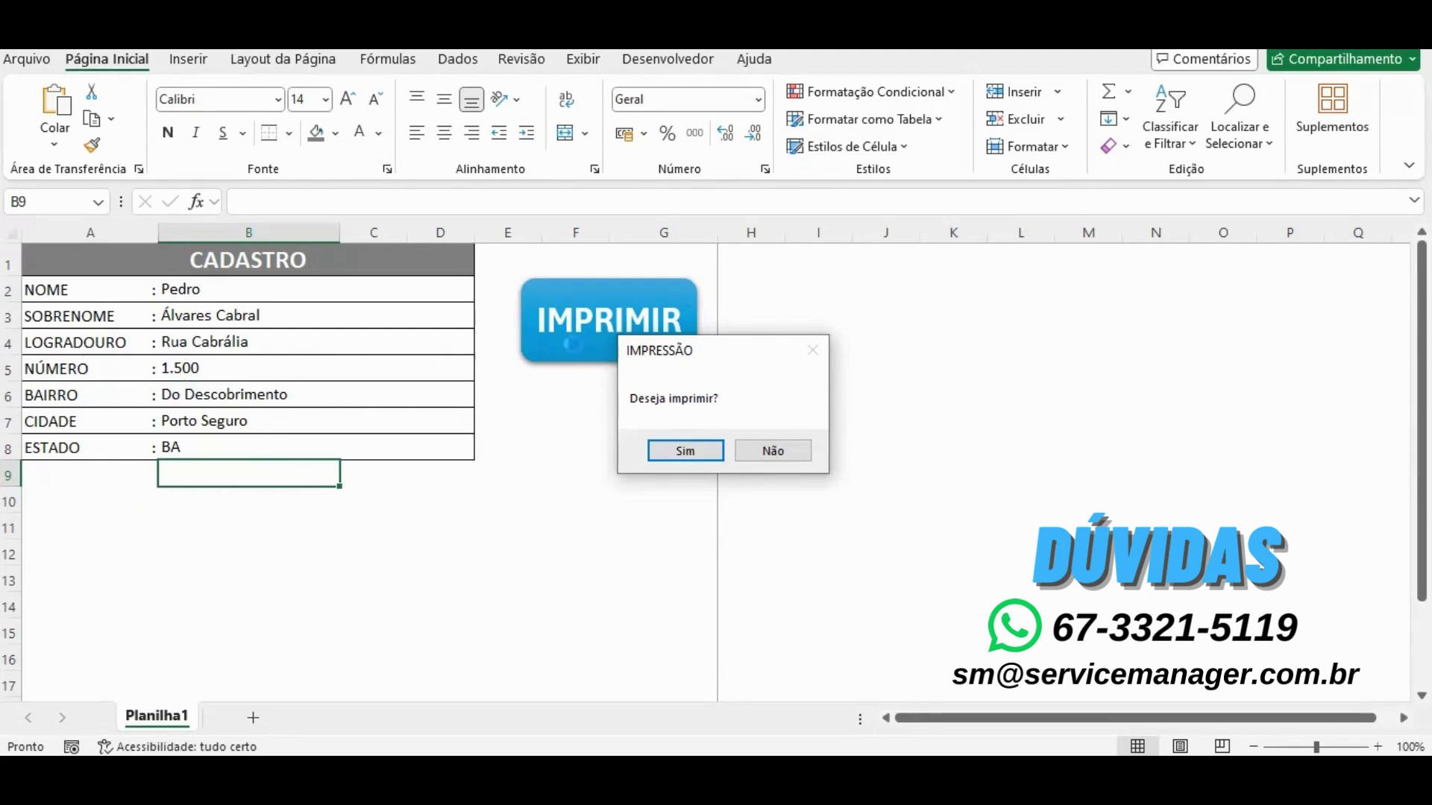
left_click_drag(686, 362, 430, 471)
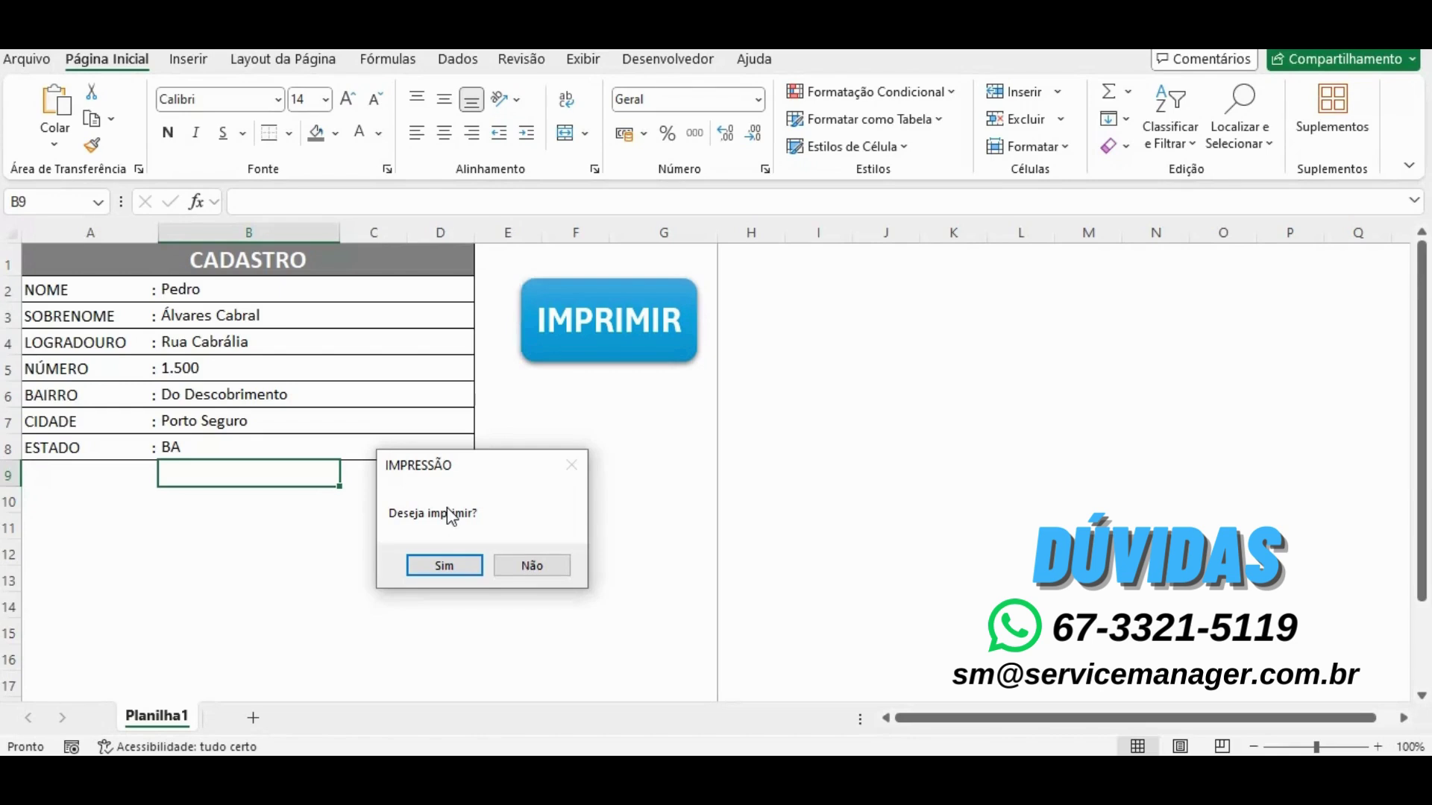
left_click(534, 563)
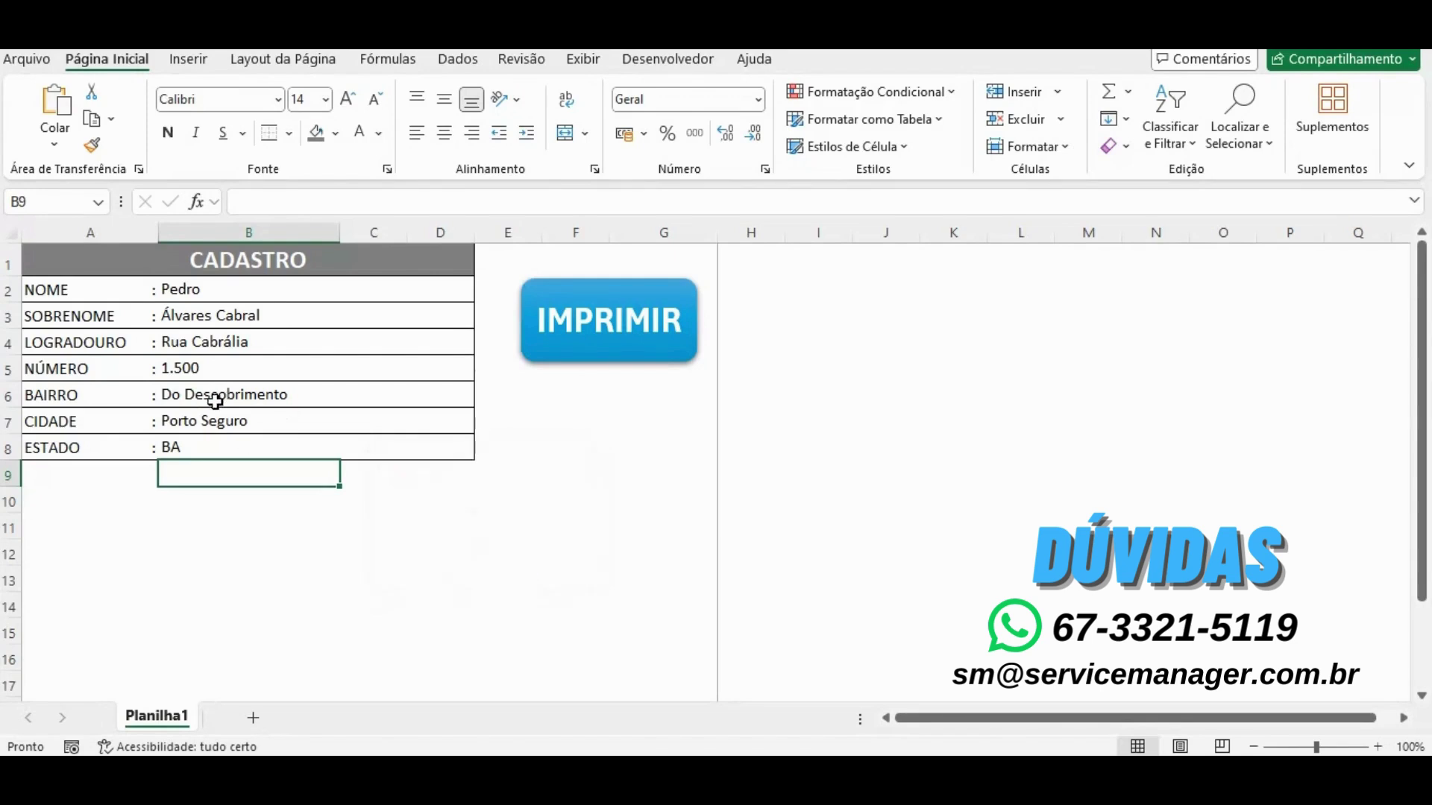
left_click(576, 330)
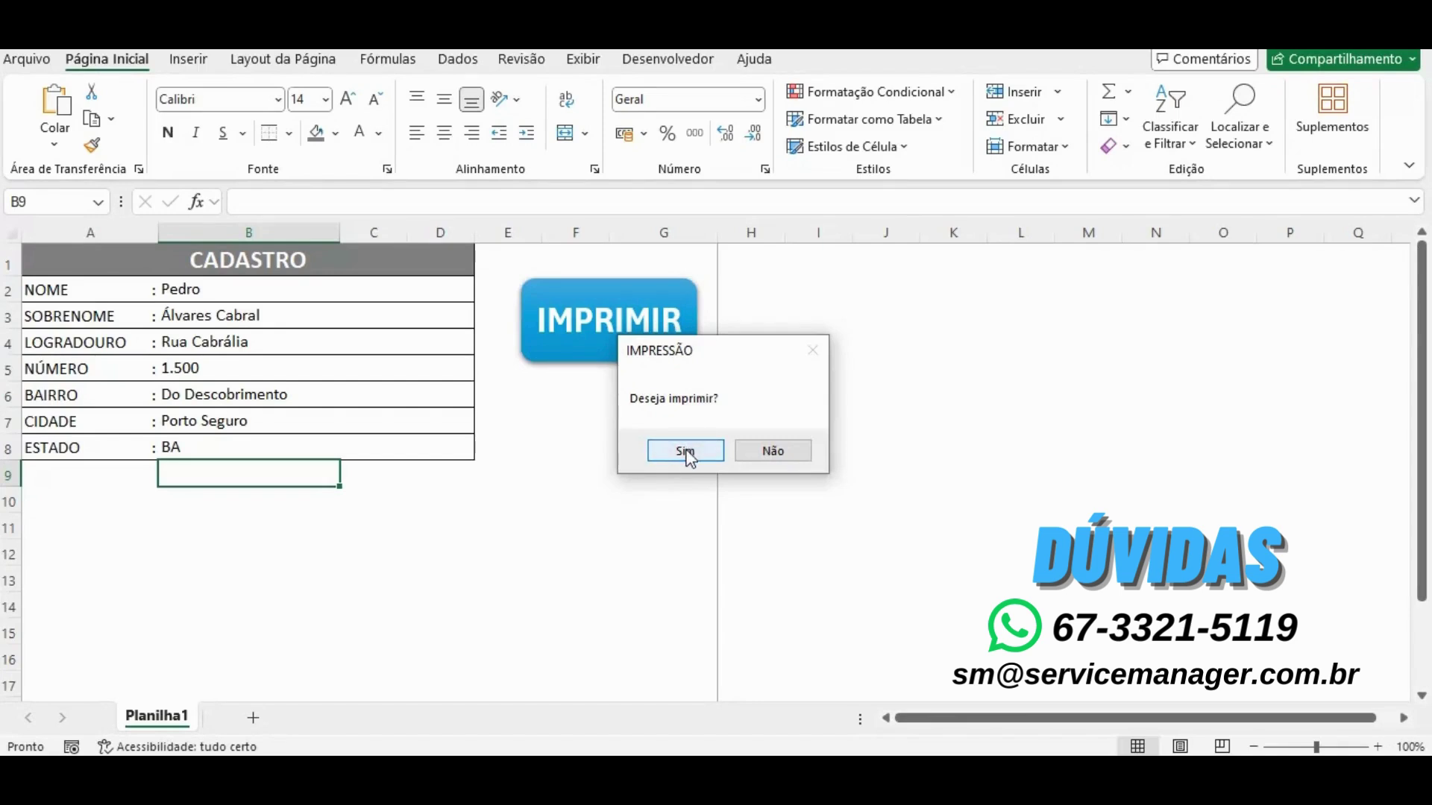
Confirm printing and save the Cadastro record's print output as a PDF.
left_click(687, 450)
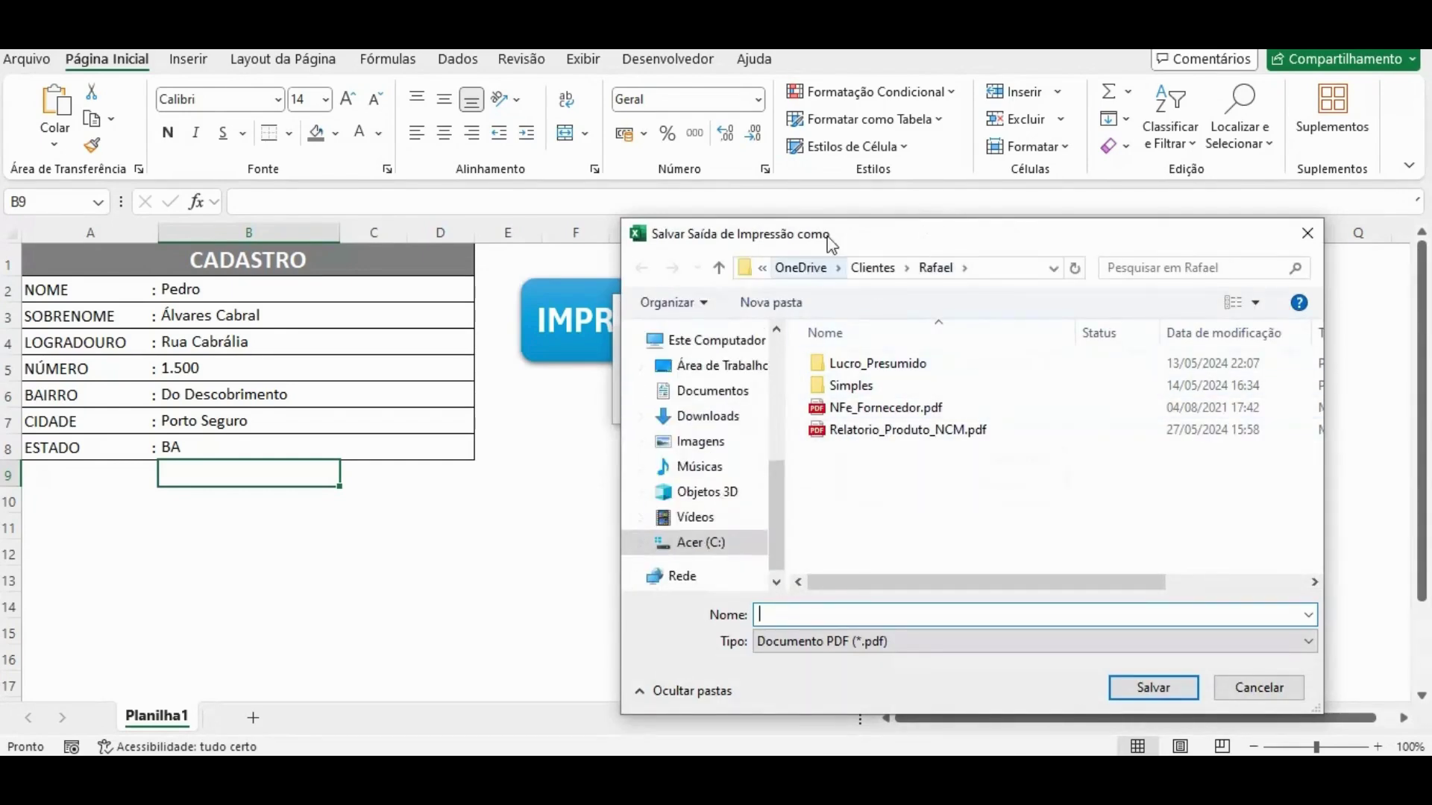
left_click_drag(851, 235, 581, 187)
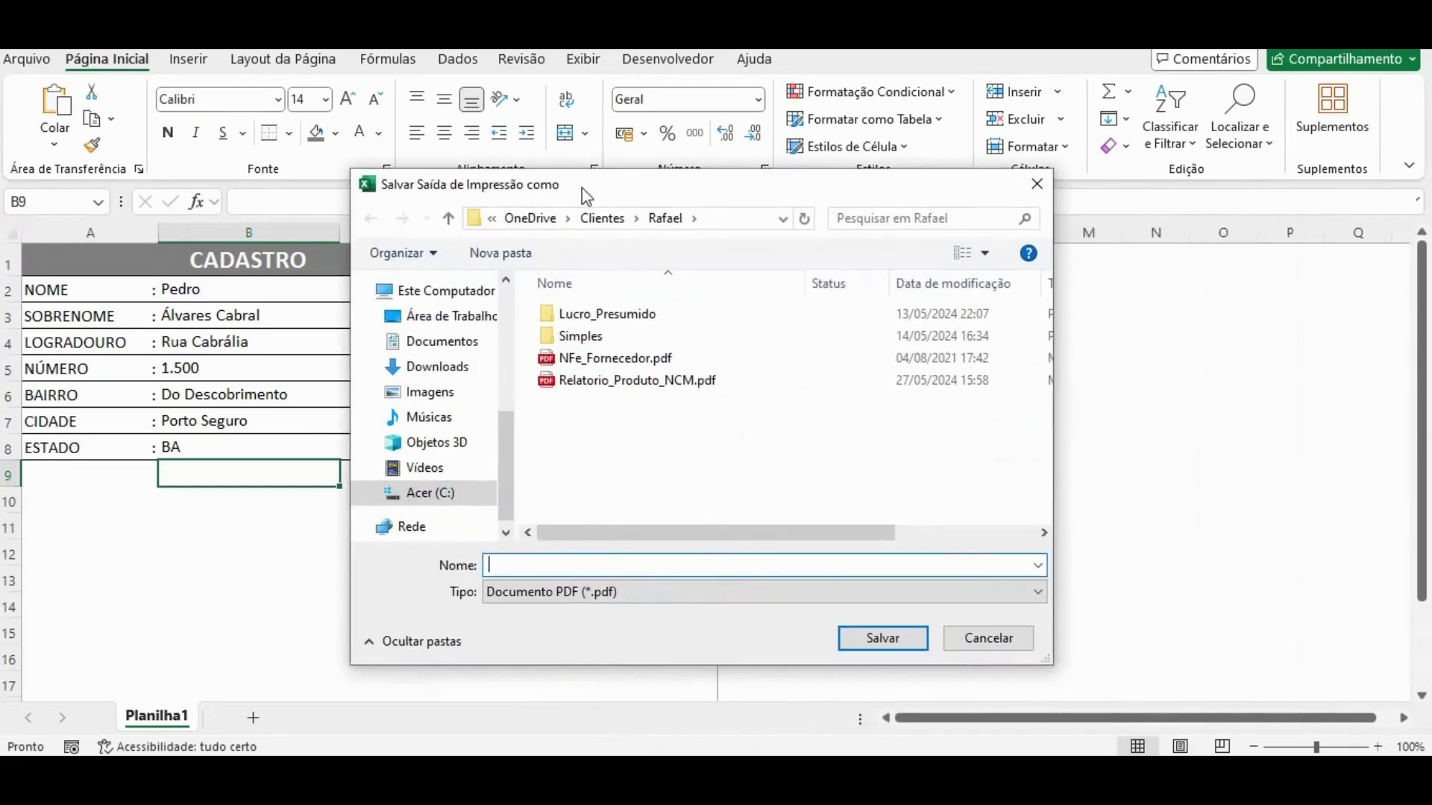
left_click(1036, 185)
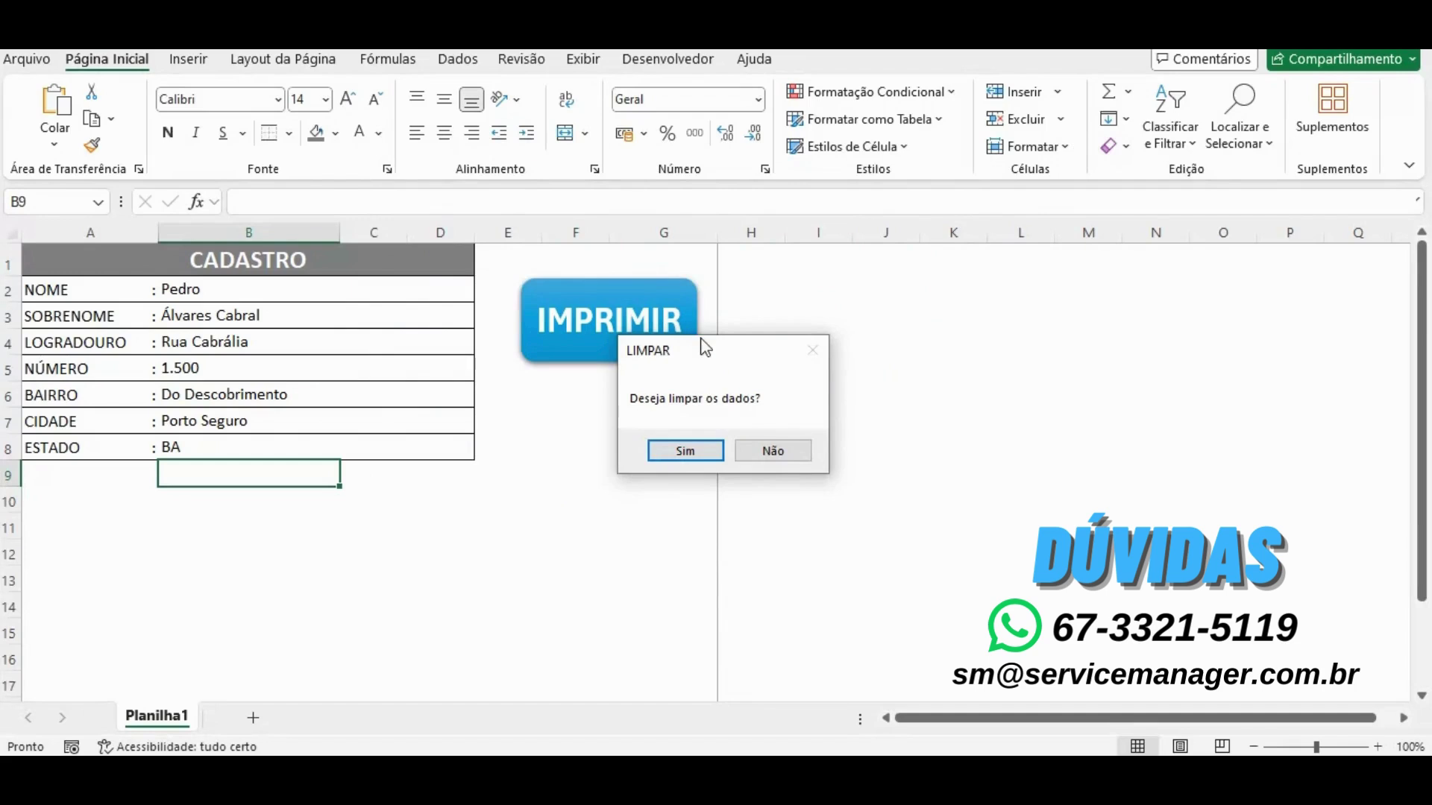
Accept the LIMPAR prompt to empty the CADASTRO fields from NOME to ESTADO.
left_click_drag(705, 350, 493, 460)
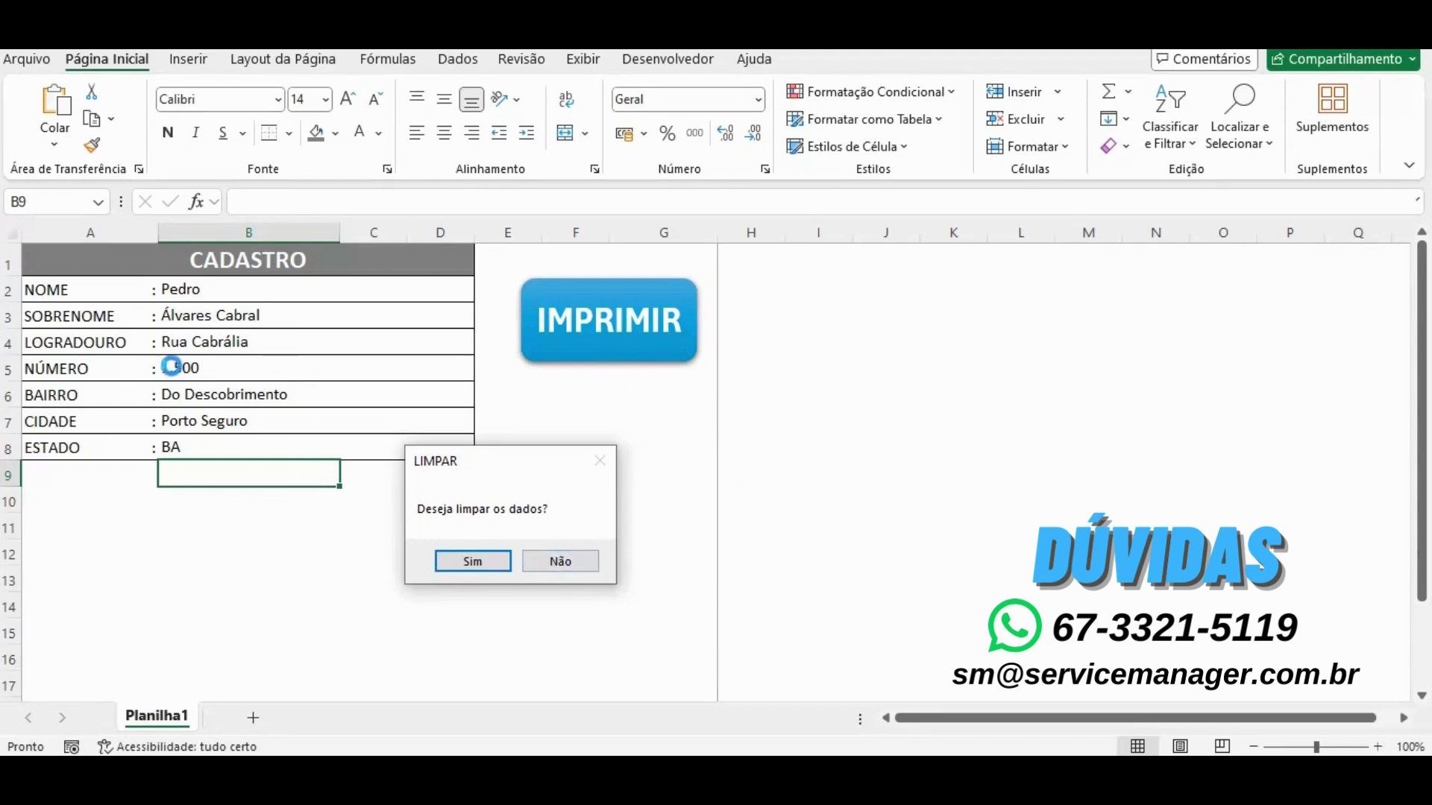
left_click(473, 562)
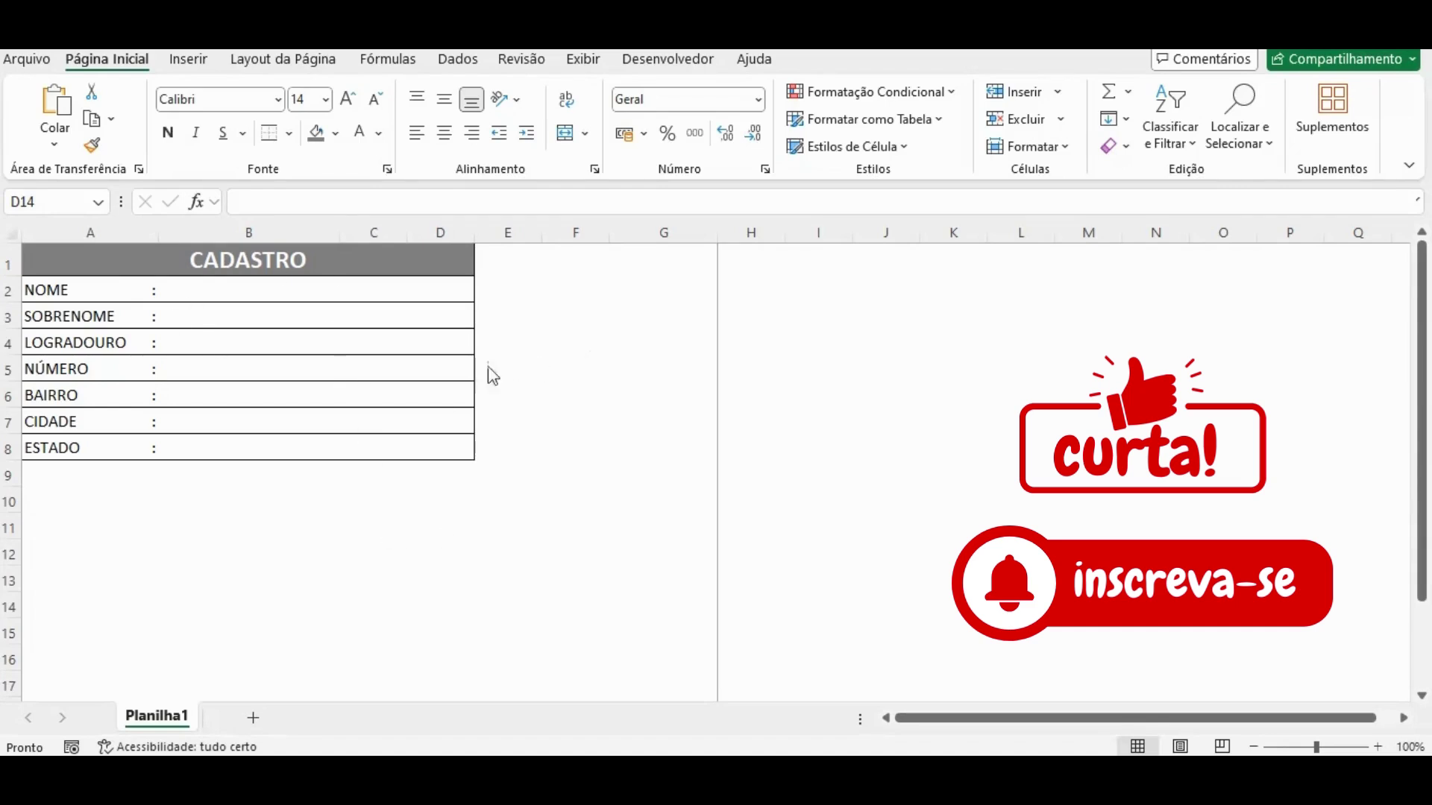
Draw a Retângulo: Cantos Arredondados shape from Inserir > Formas beside the CADASTRO table.
left_click(188, 59)
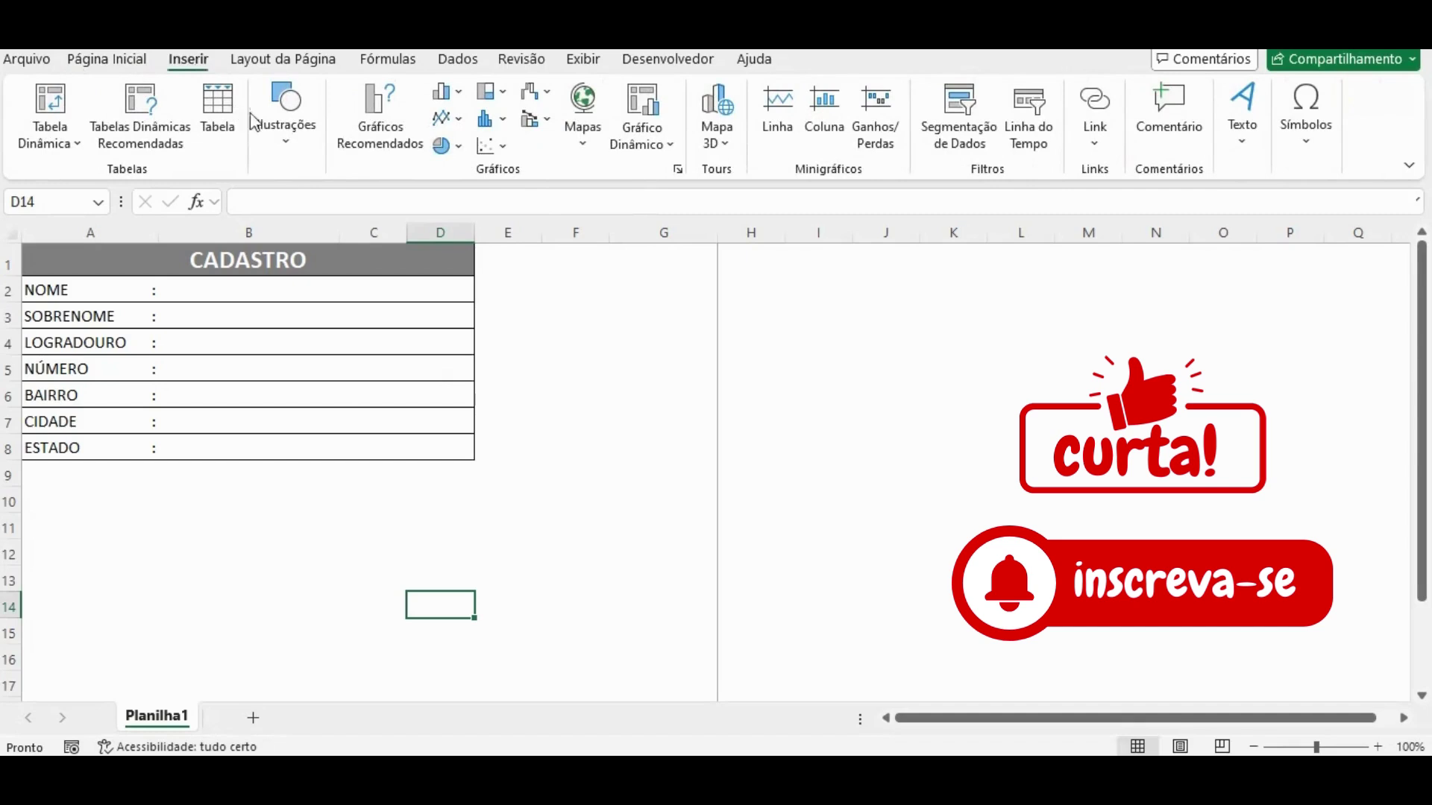
left_click(286, 141)
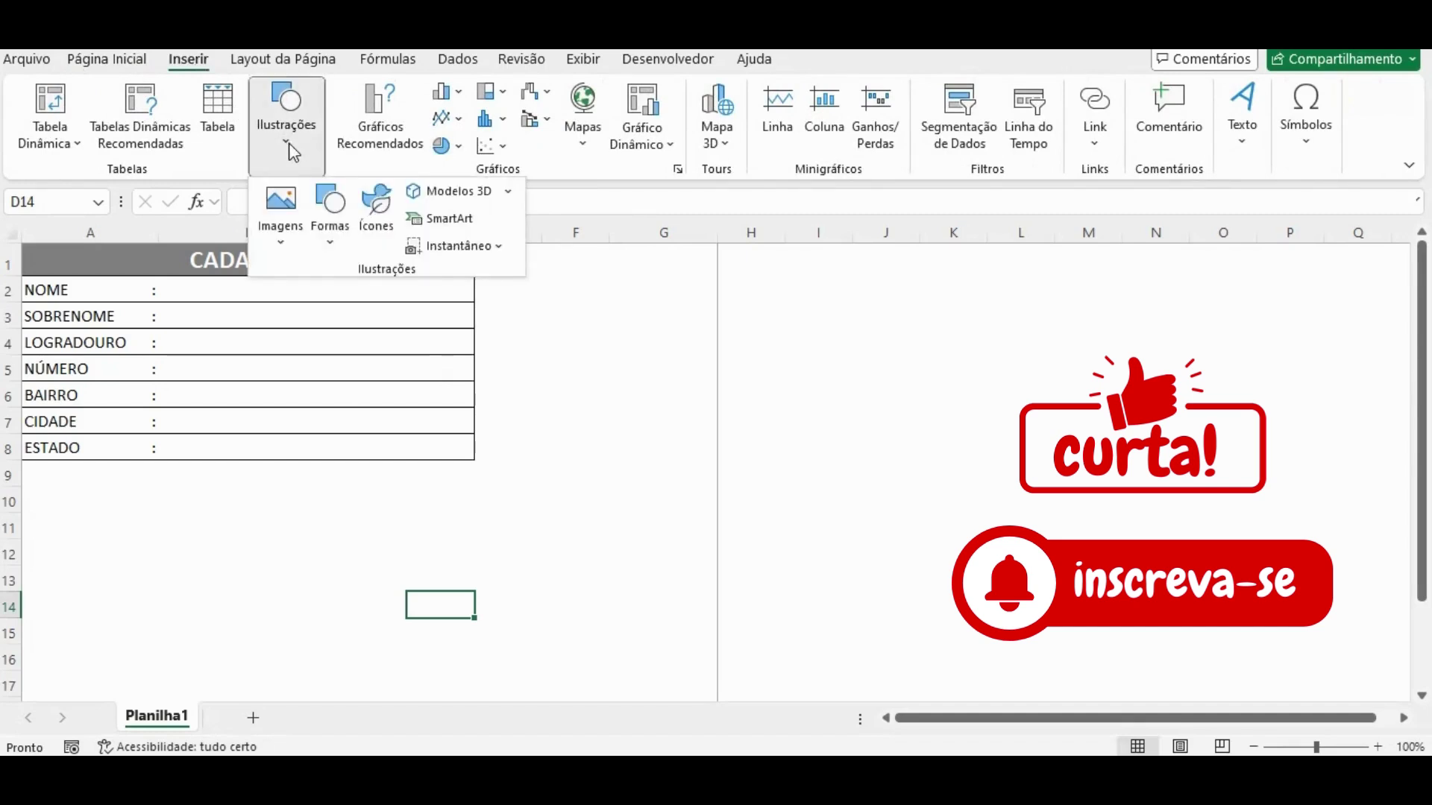
left_click(333, 246)
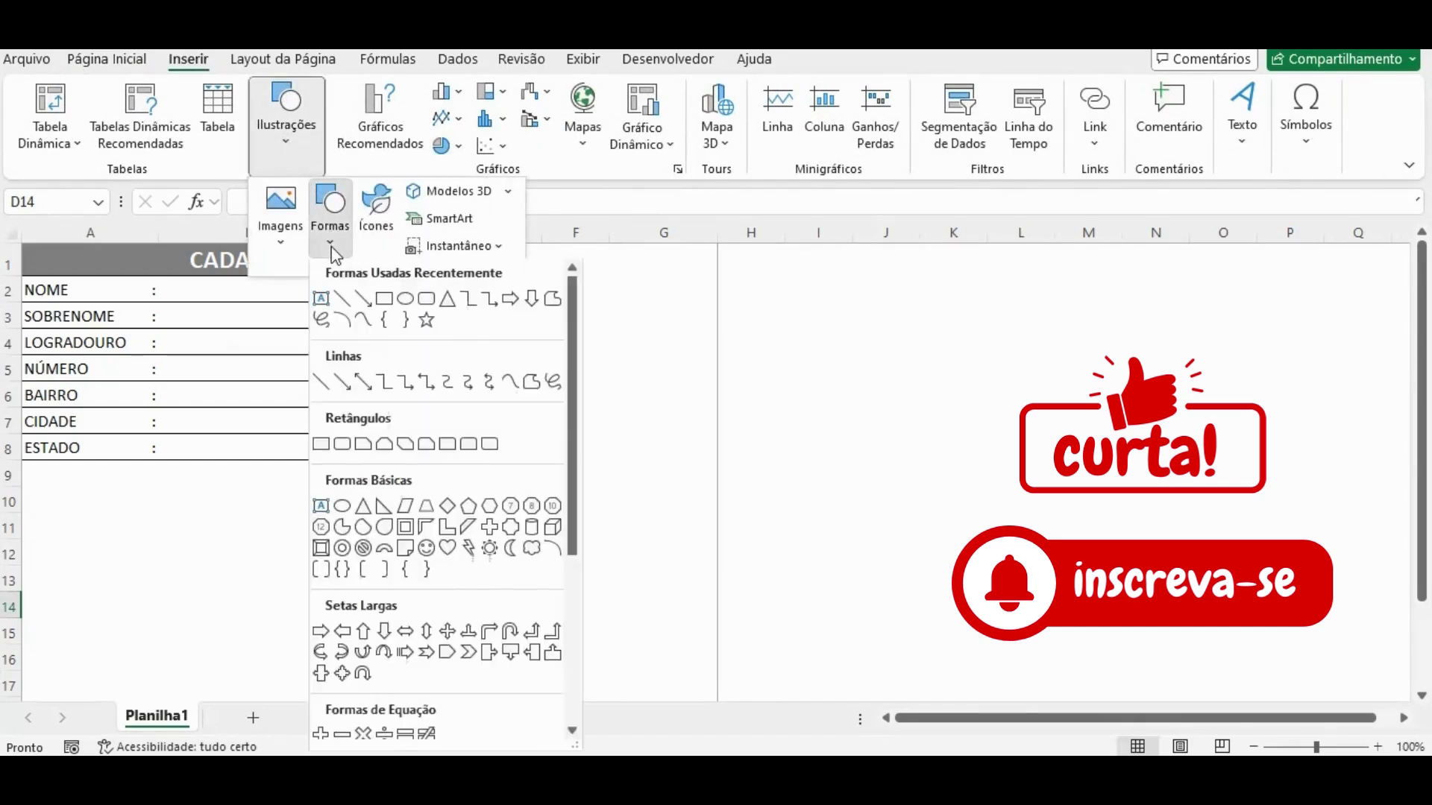
left_click(426, 302)
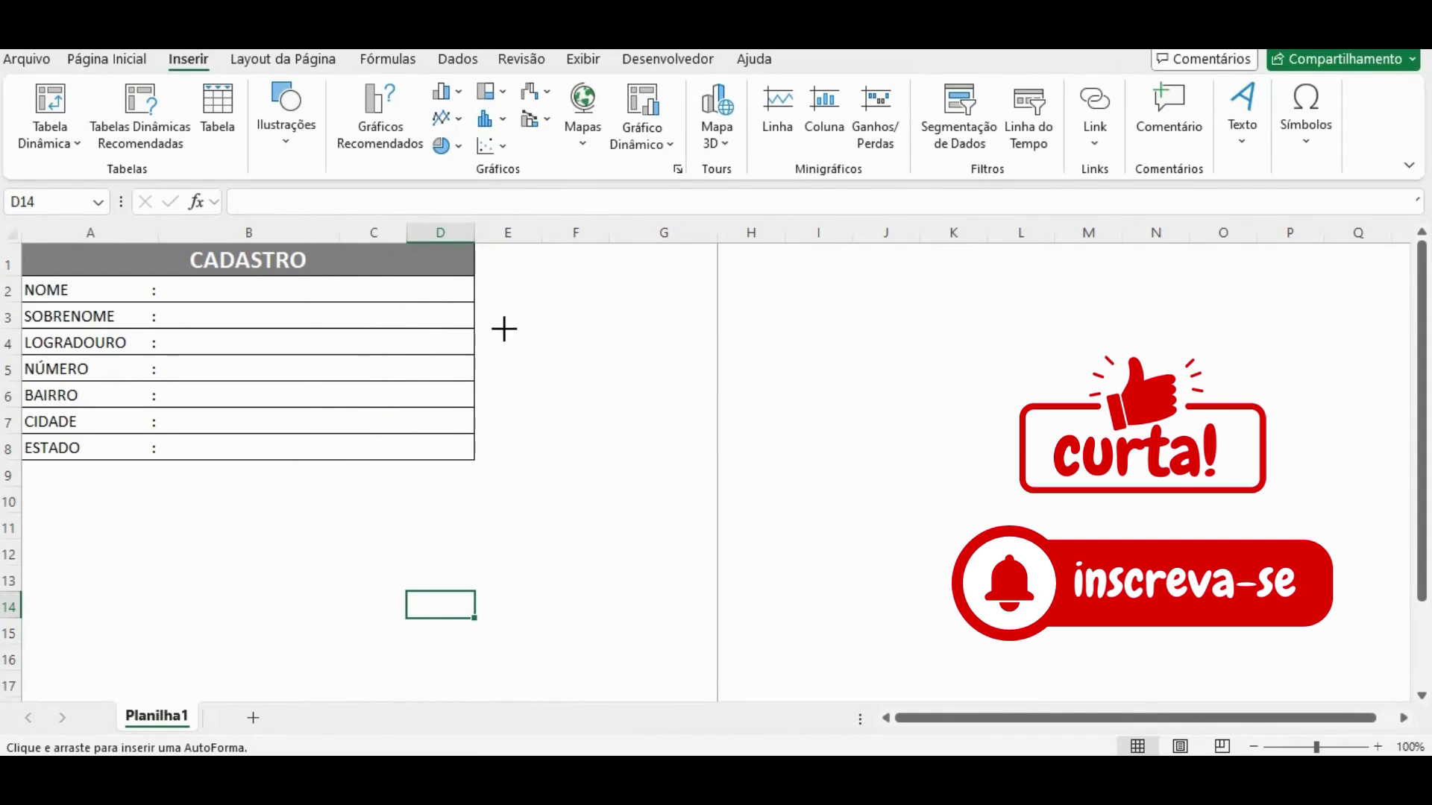
left_click_drag(505, 328, 668, 423)
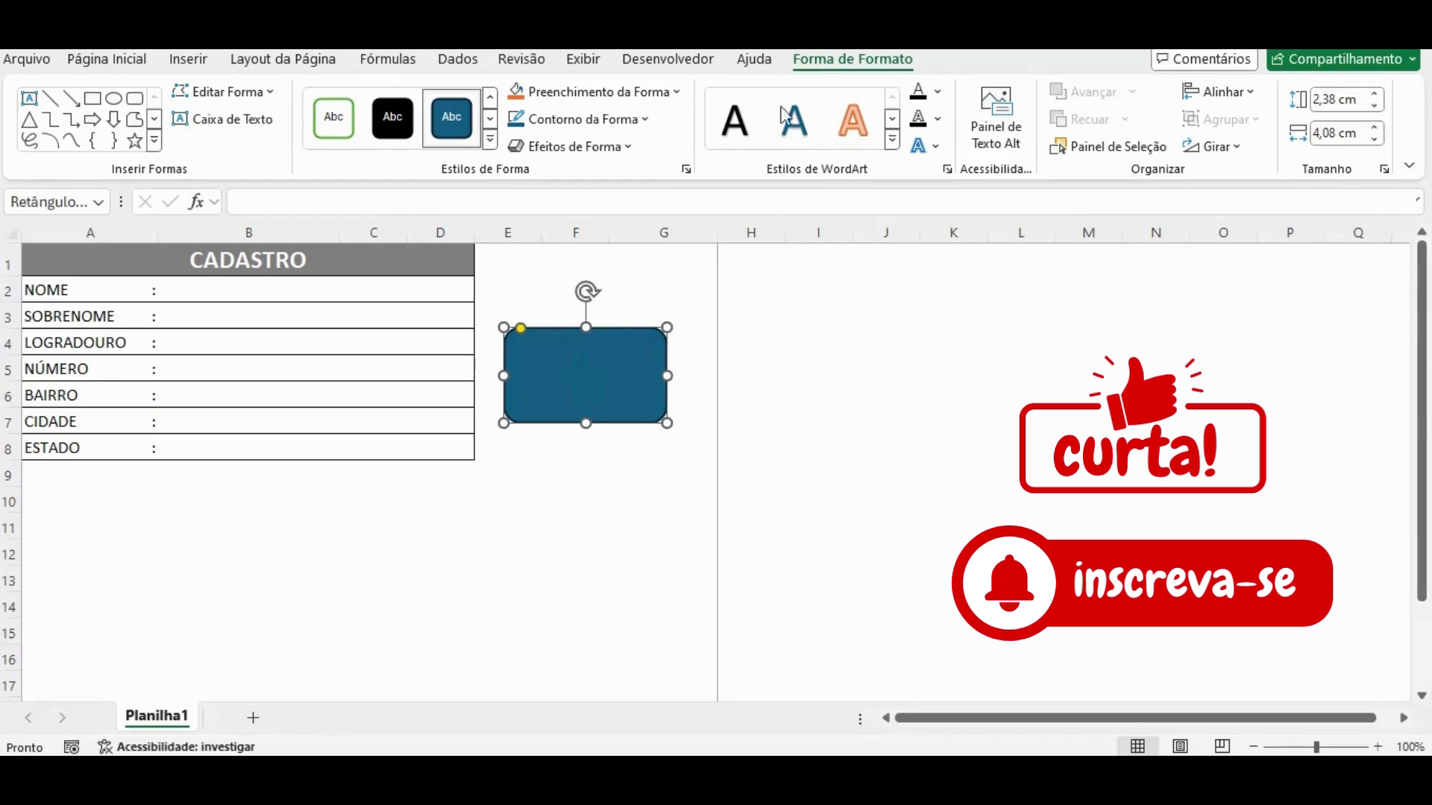
Apply the dark-blue Efeito Intenso style to the rectangle and place it in columns E–G.
left_click(453, 555)
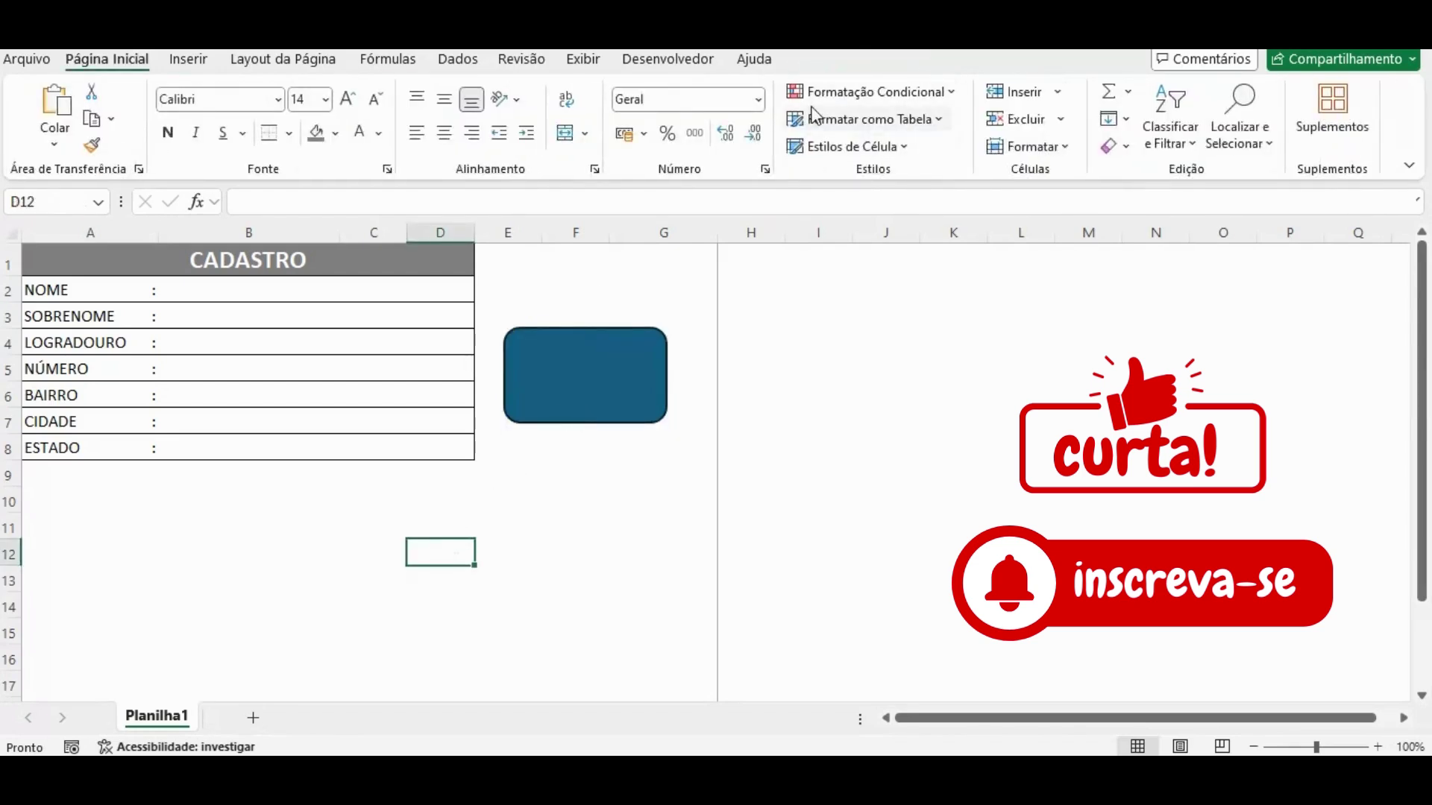
left_click(566, 388)
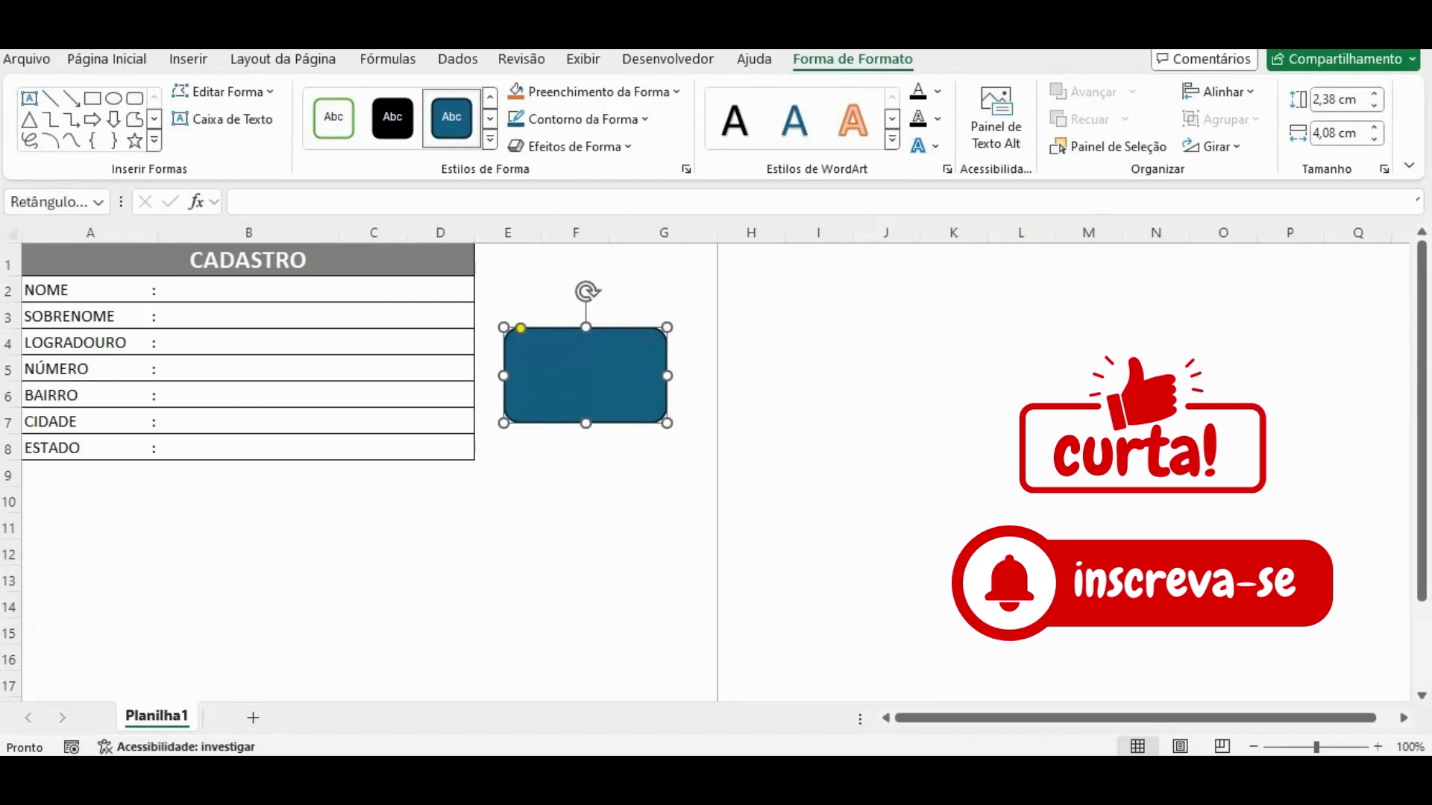
left_click(491, 143)
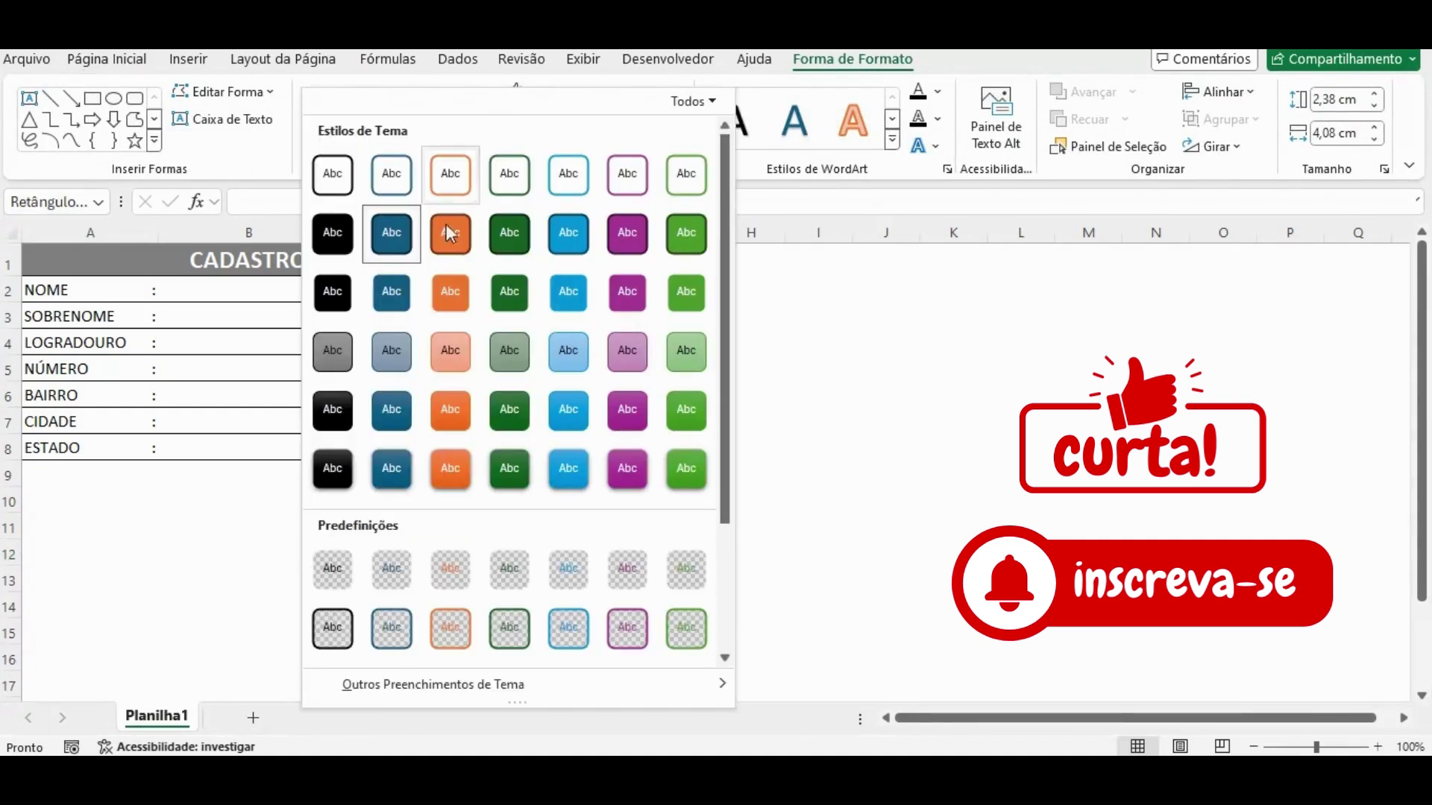
left_click(127, 591)
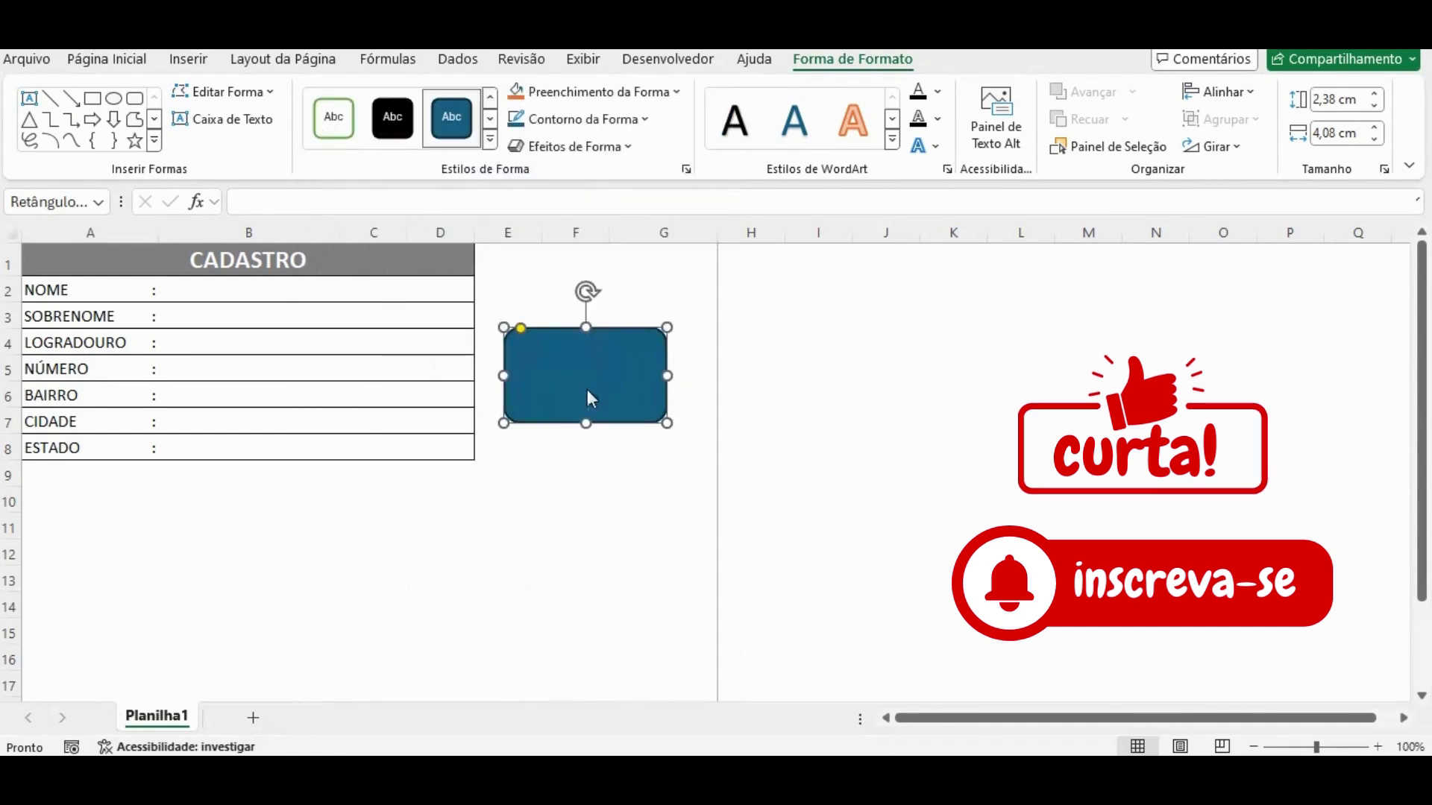
left_click_drag(589, 395, 1038, 419)
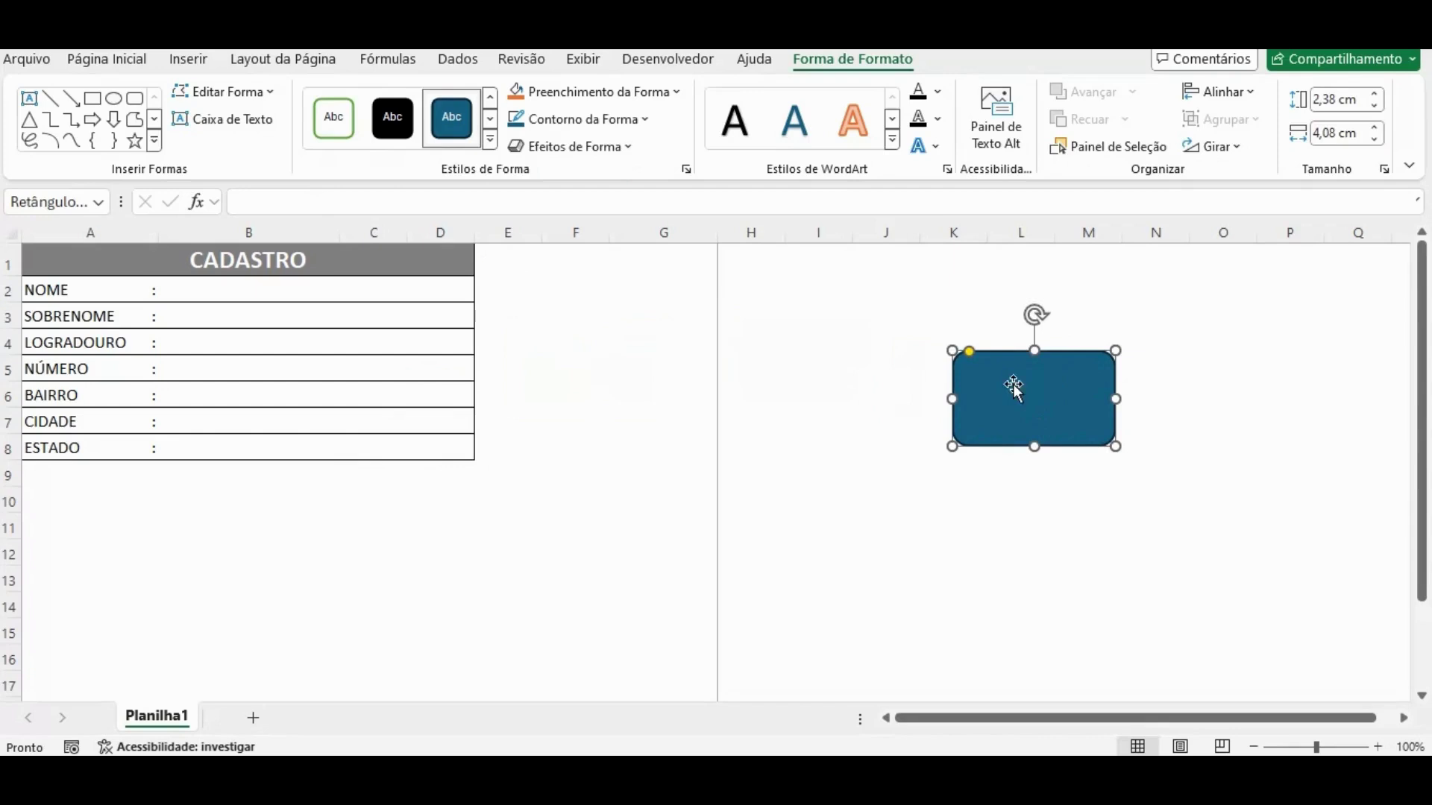
left_click_drag(1013, 382, 845, 341)
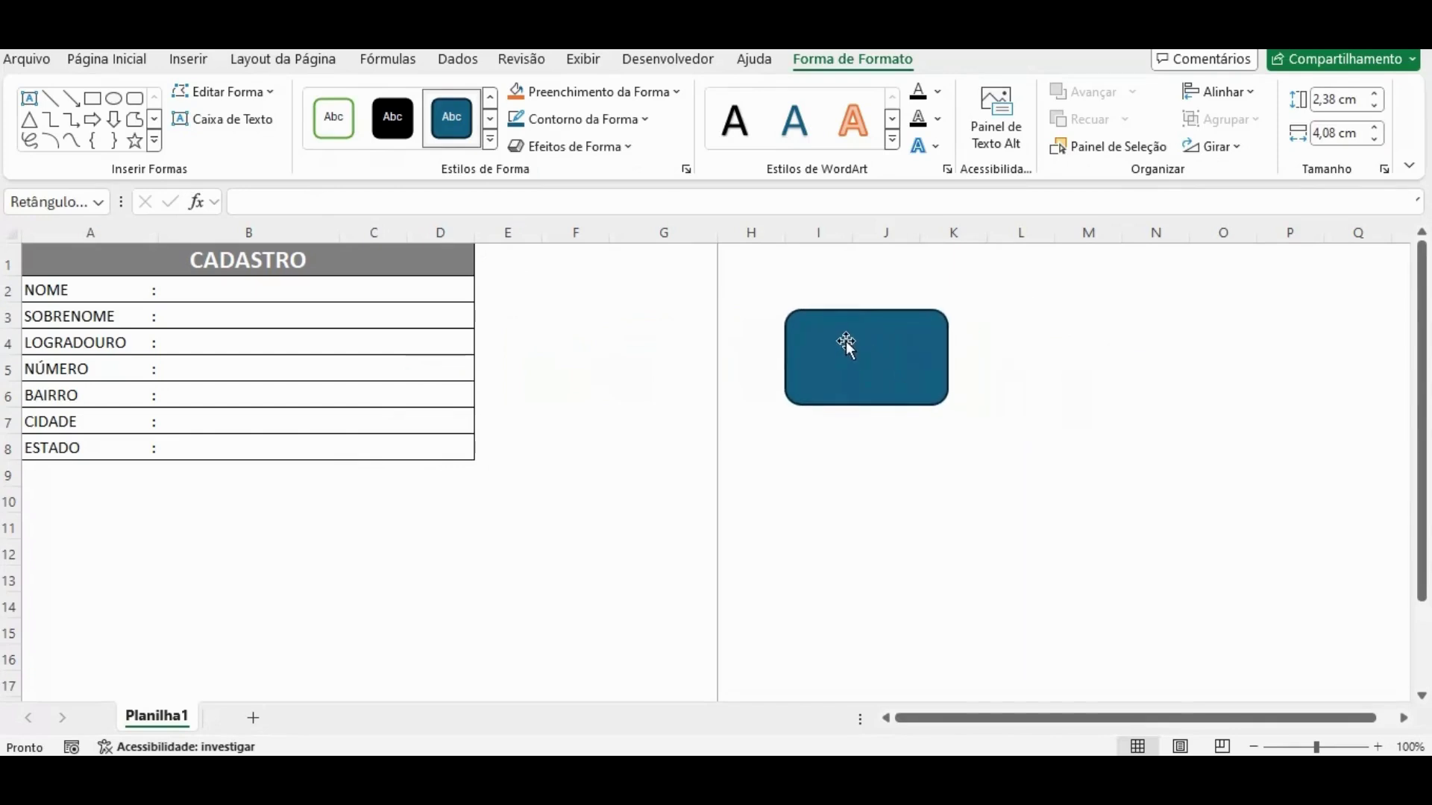
left_click(490, 139)
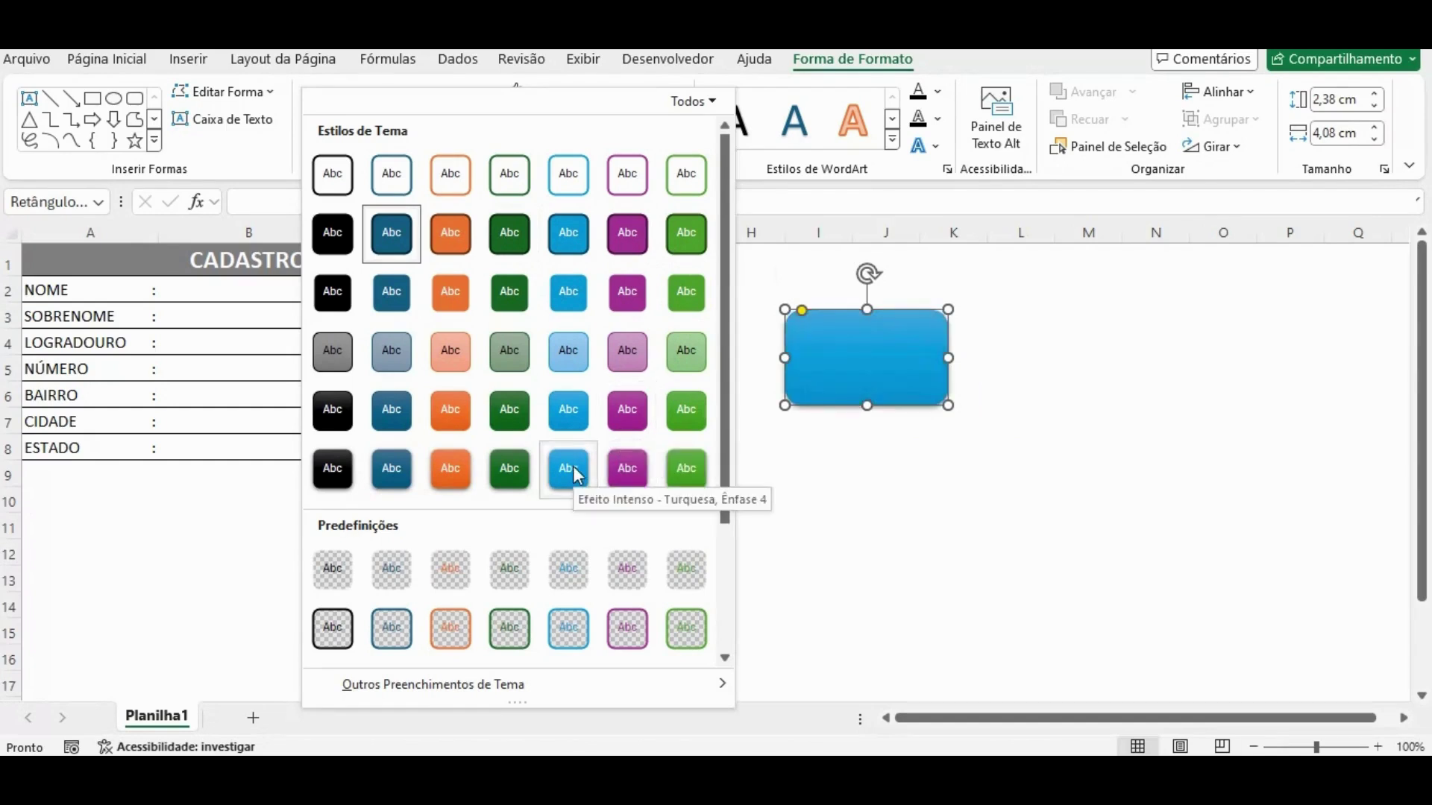
left_click(391, 467)
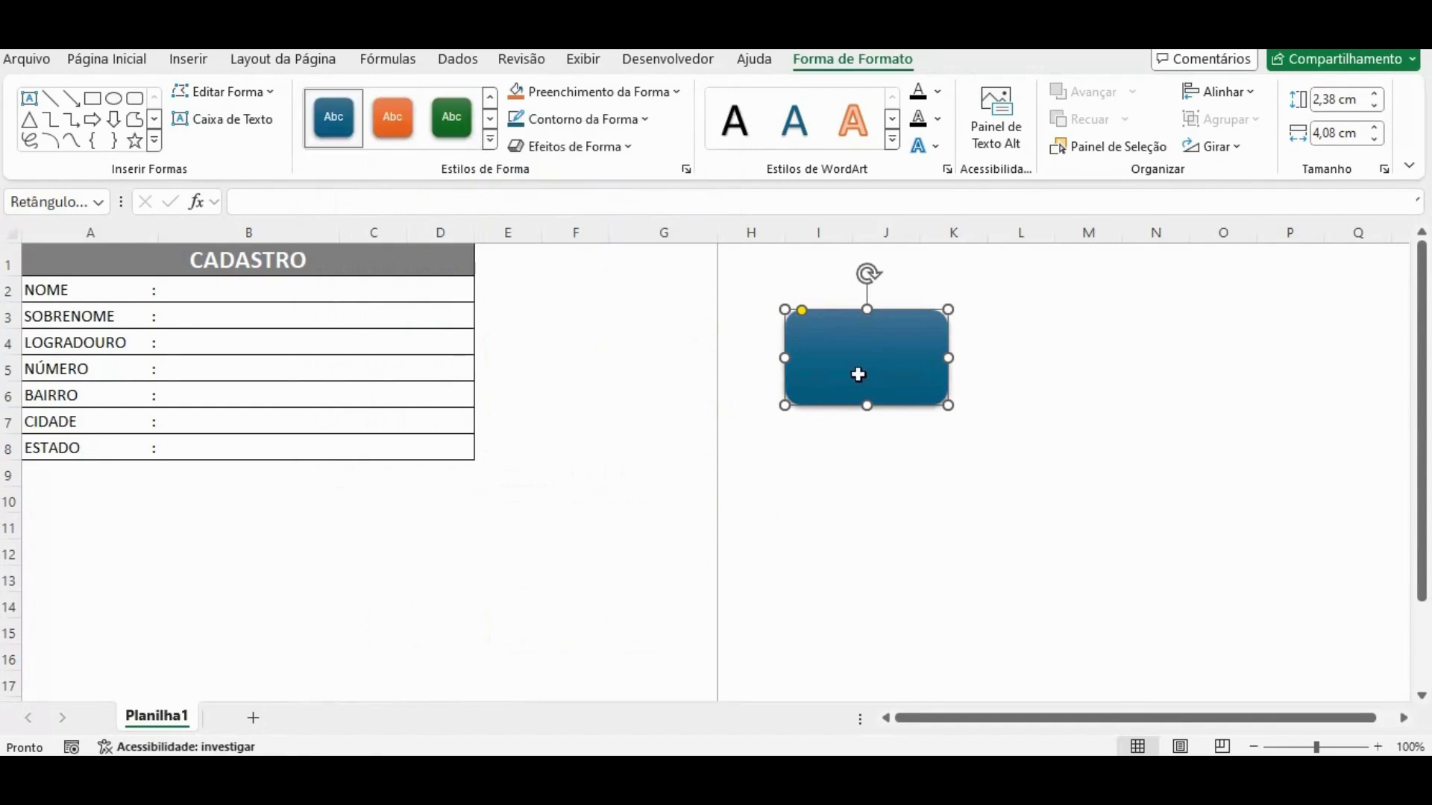
left_click_drag(856, 373, 584, 360)
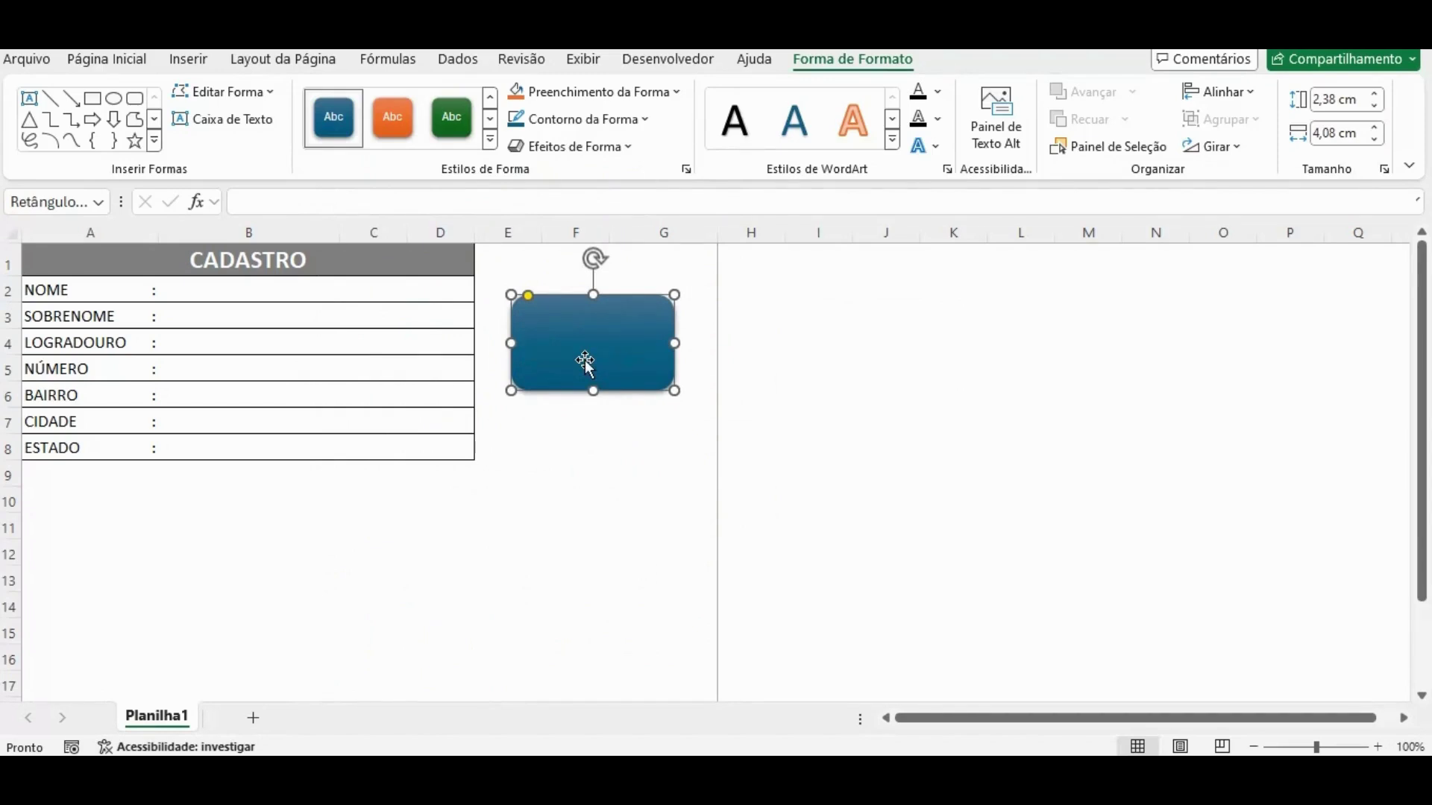
Type IMPRIMIR into the rectangle and format it bold at 20 pt.
left_click(585, 359)
type("IMPRIMIR")
double_click(572, 318)
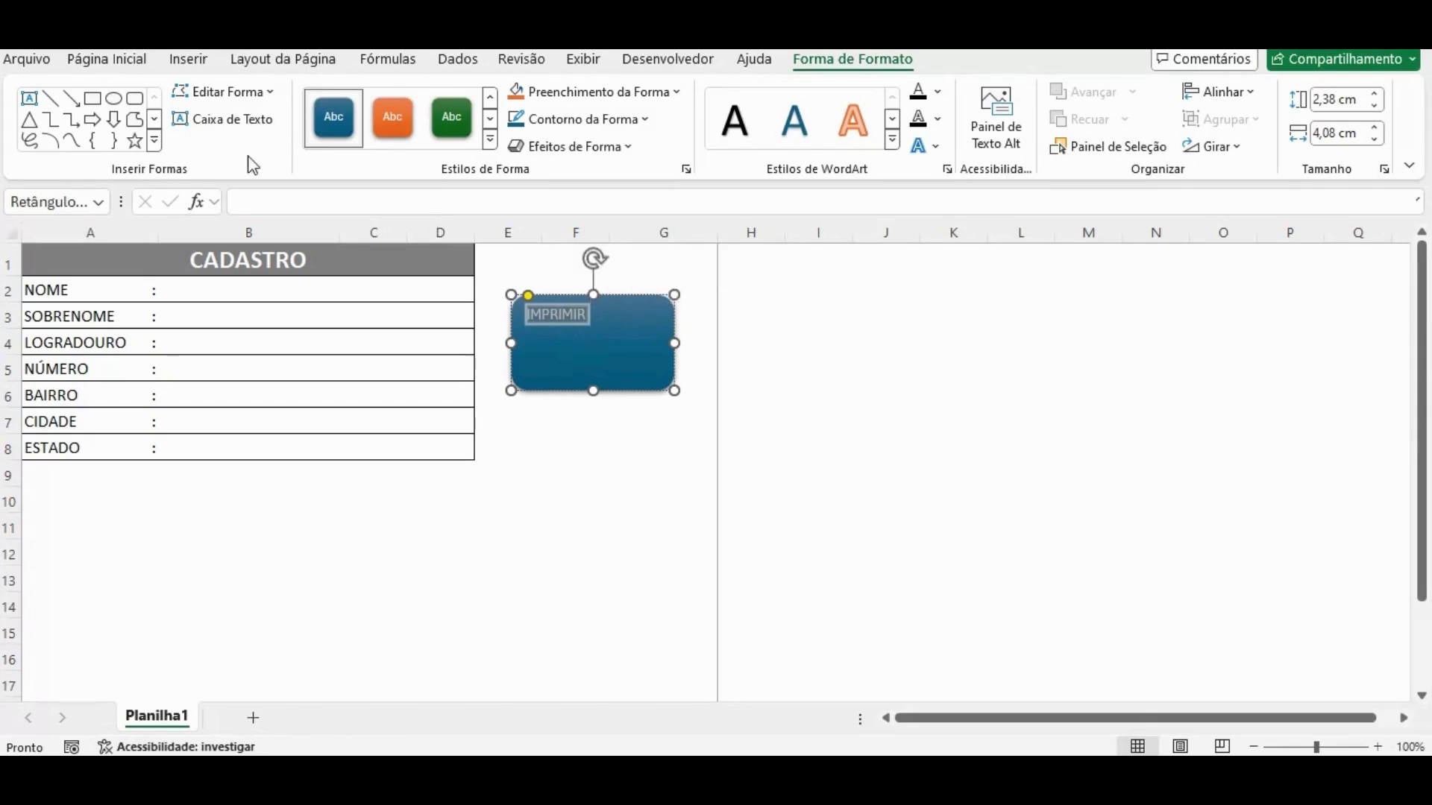
left_click(102, 65)
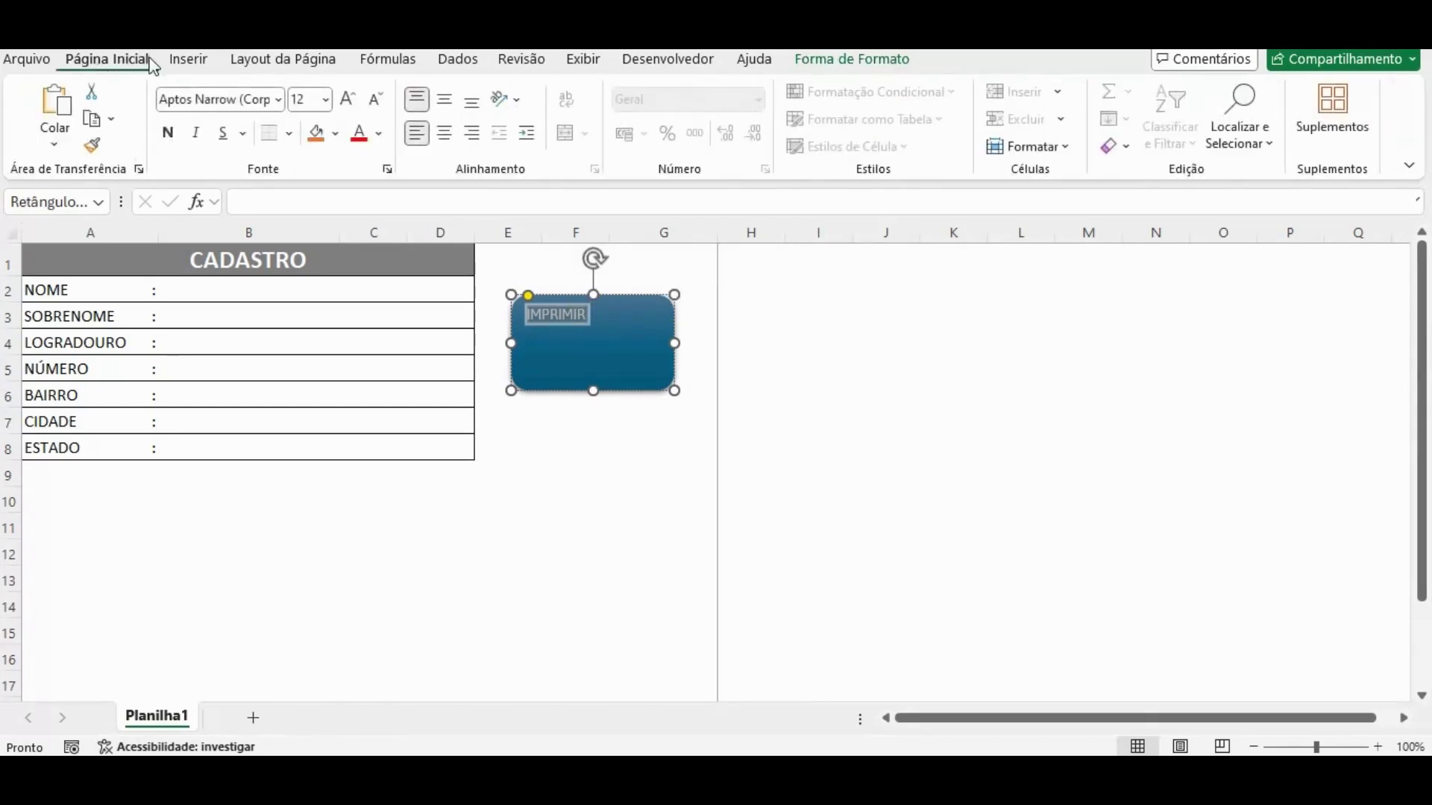
left_click(303, 100)
type("20")
key("Return")
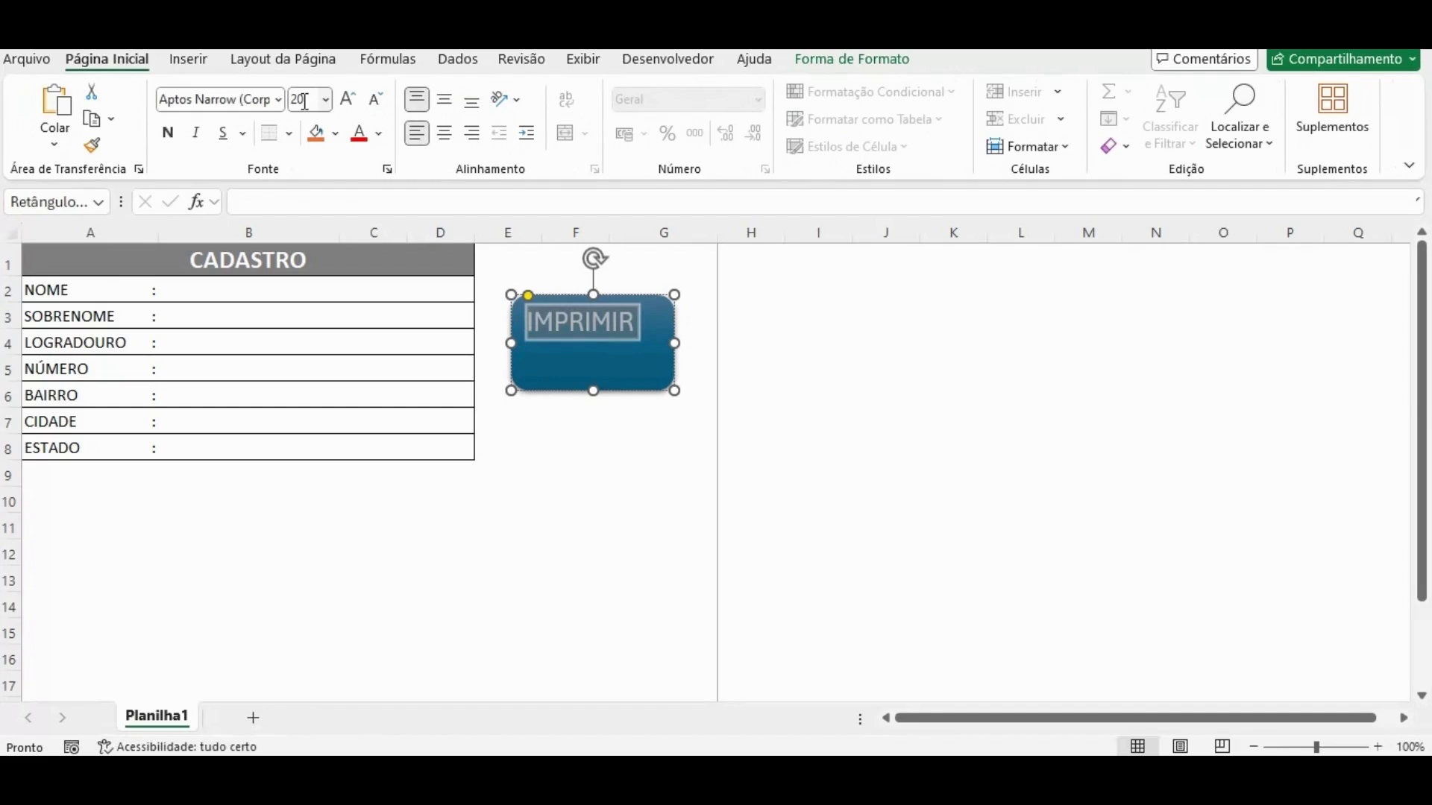
left_click(166, 140)
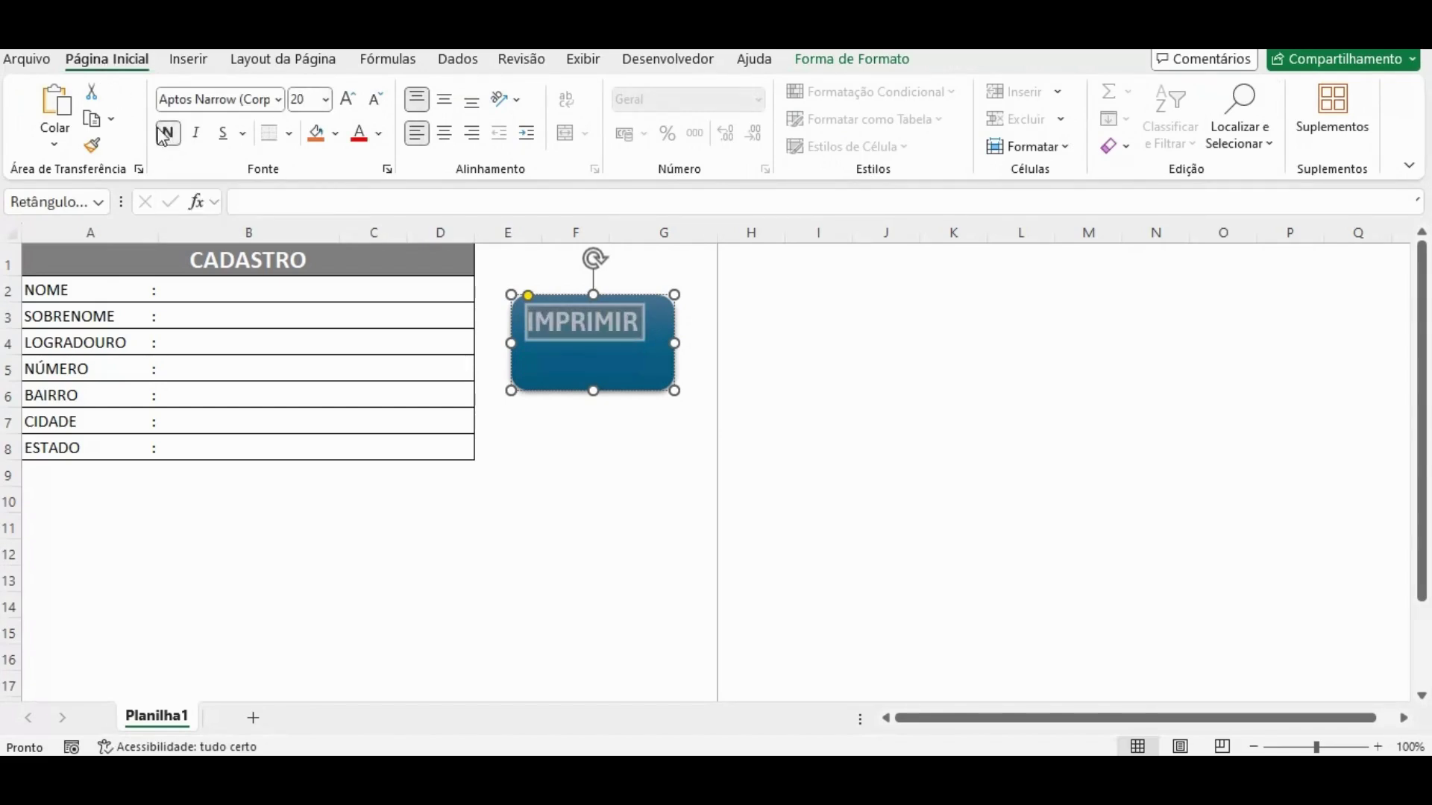
Apply Alinhar no Meio and Centralizar to the IMPRIMIR label.
left_click(448, 110)
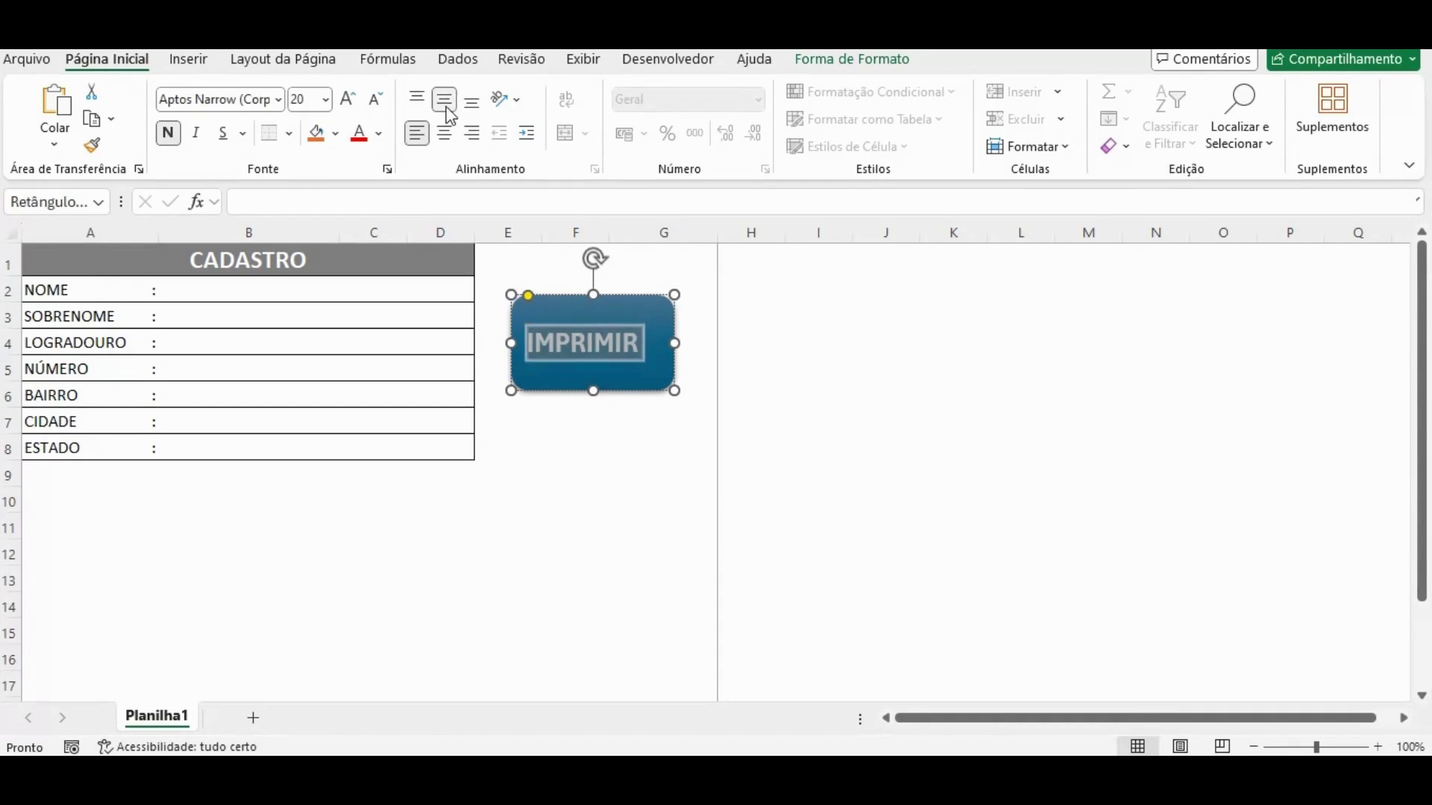
left_click(444, 132)
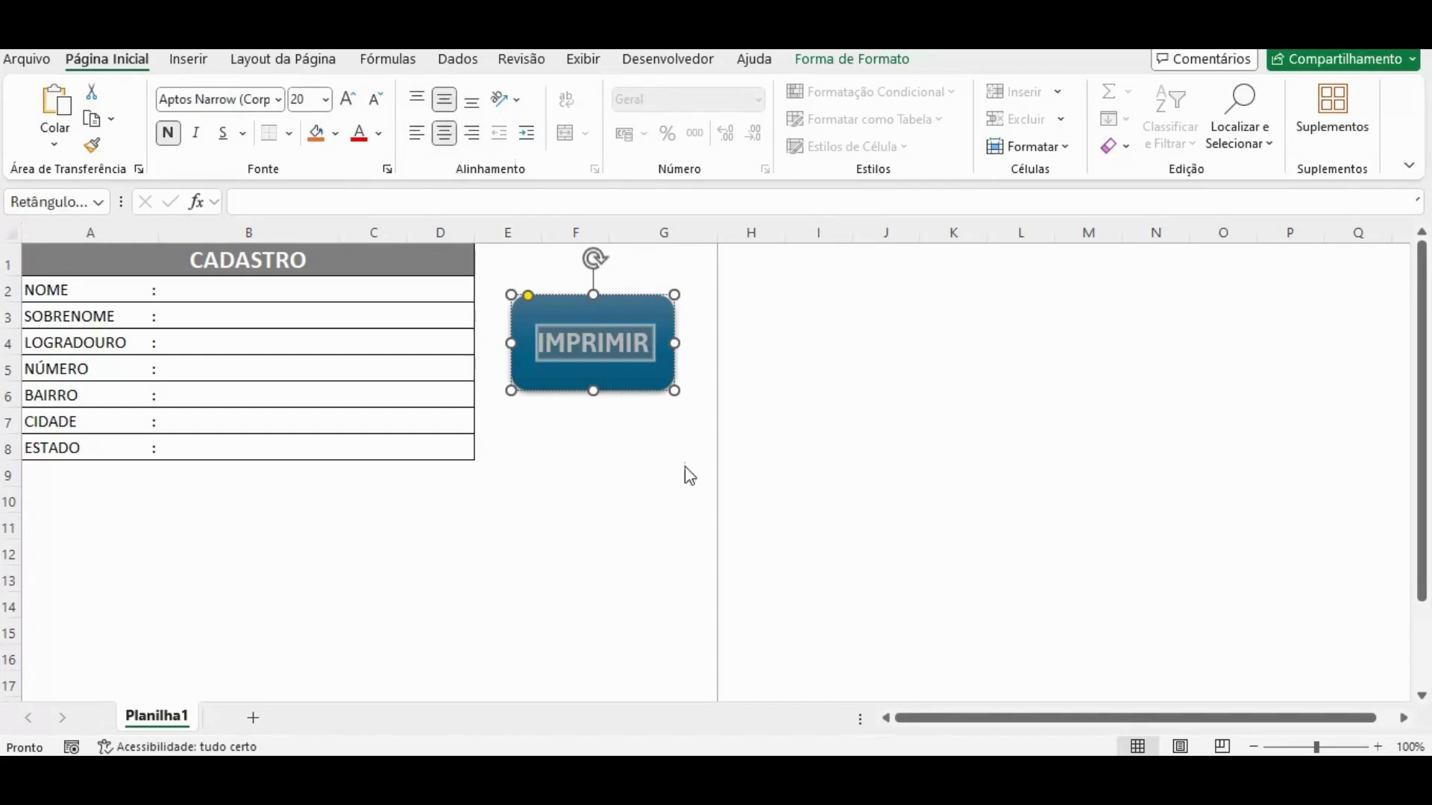
left_click(586, 532)
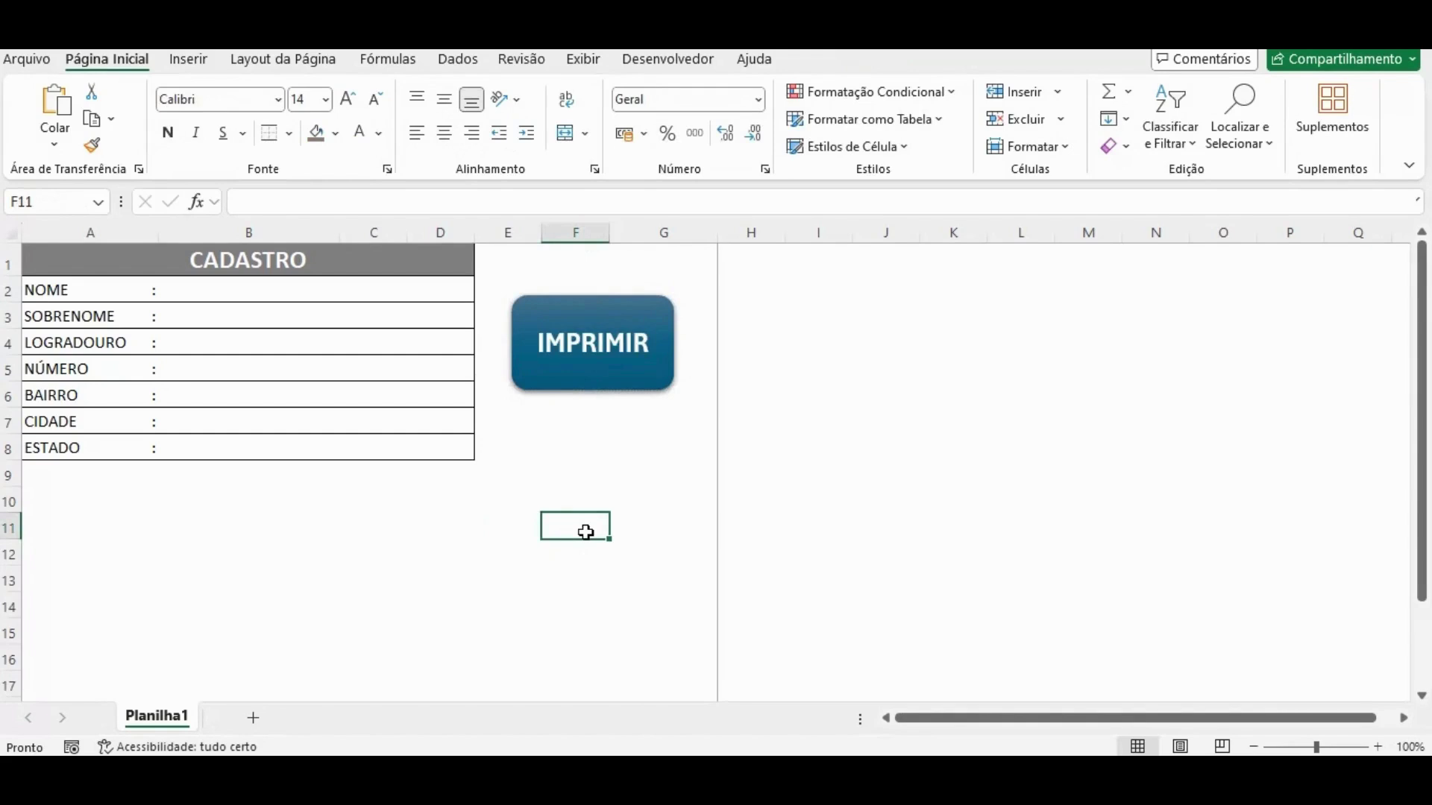
Set the IMPRIMIR button's Altura to 2,5 cm and Largura to 4 cm.
left_click(558, 321)
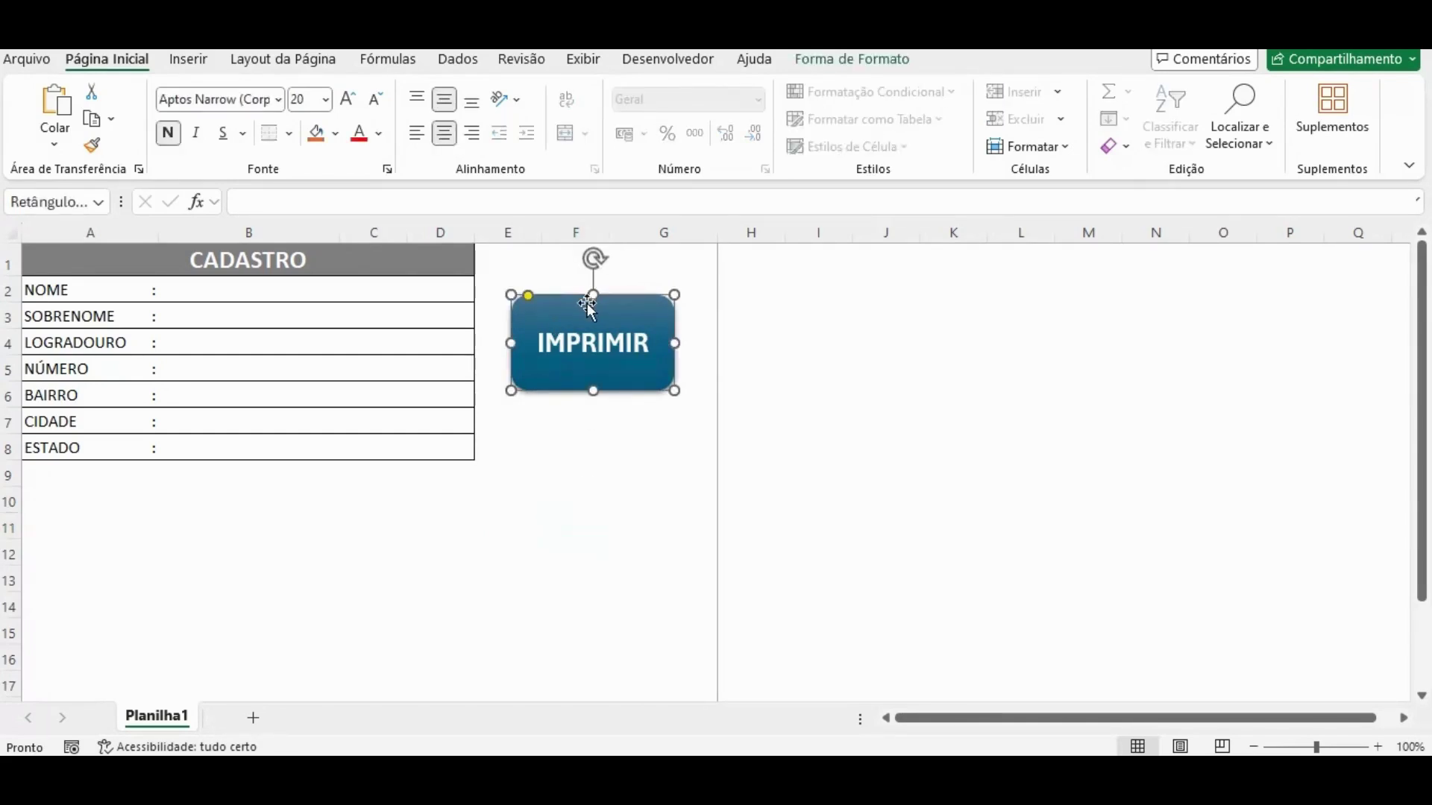
left_click(852, 62)
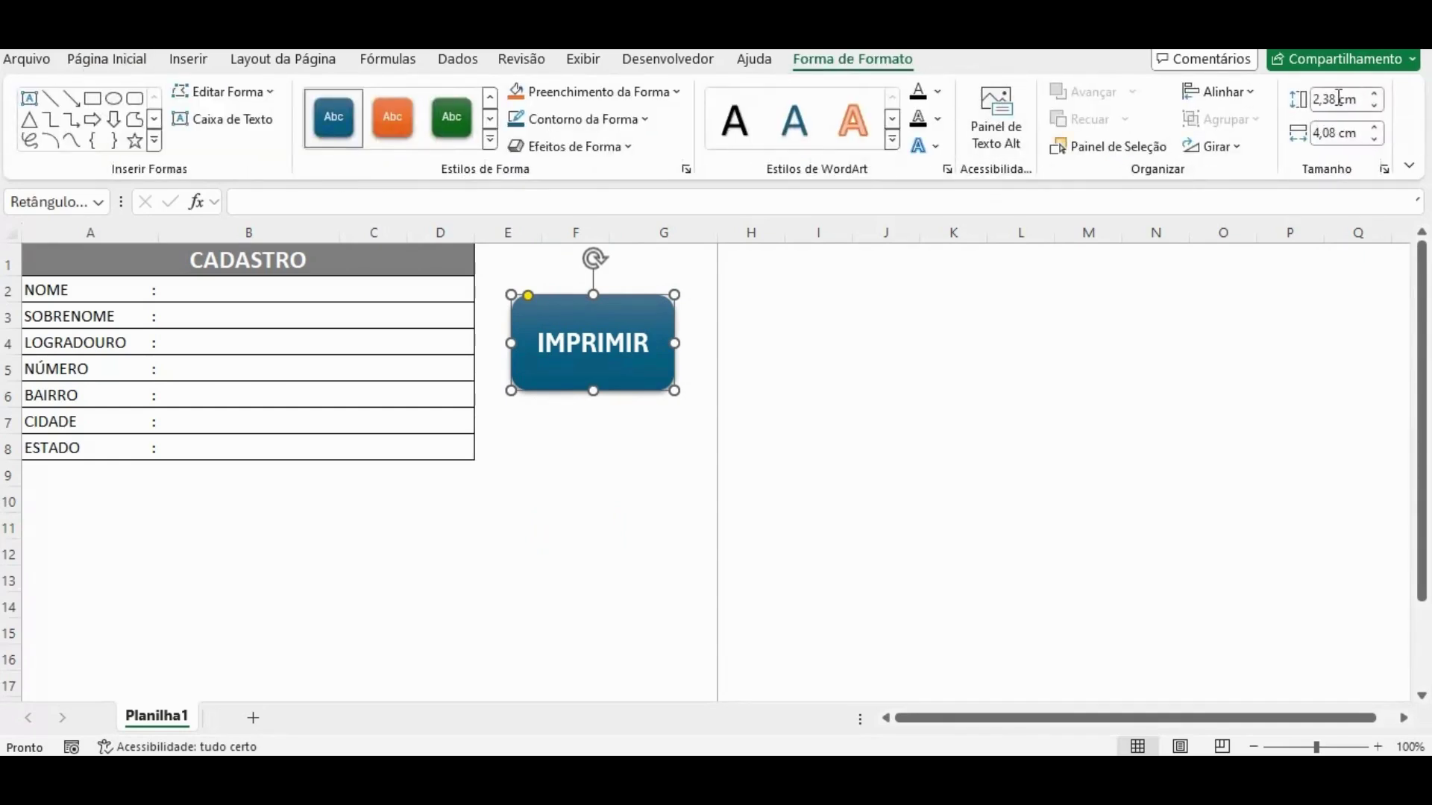
left_click(1376, 96)
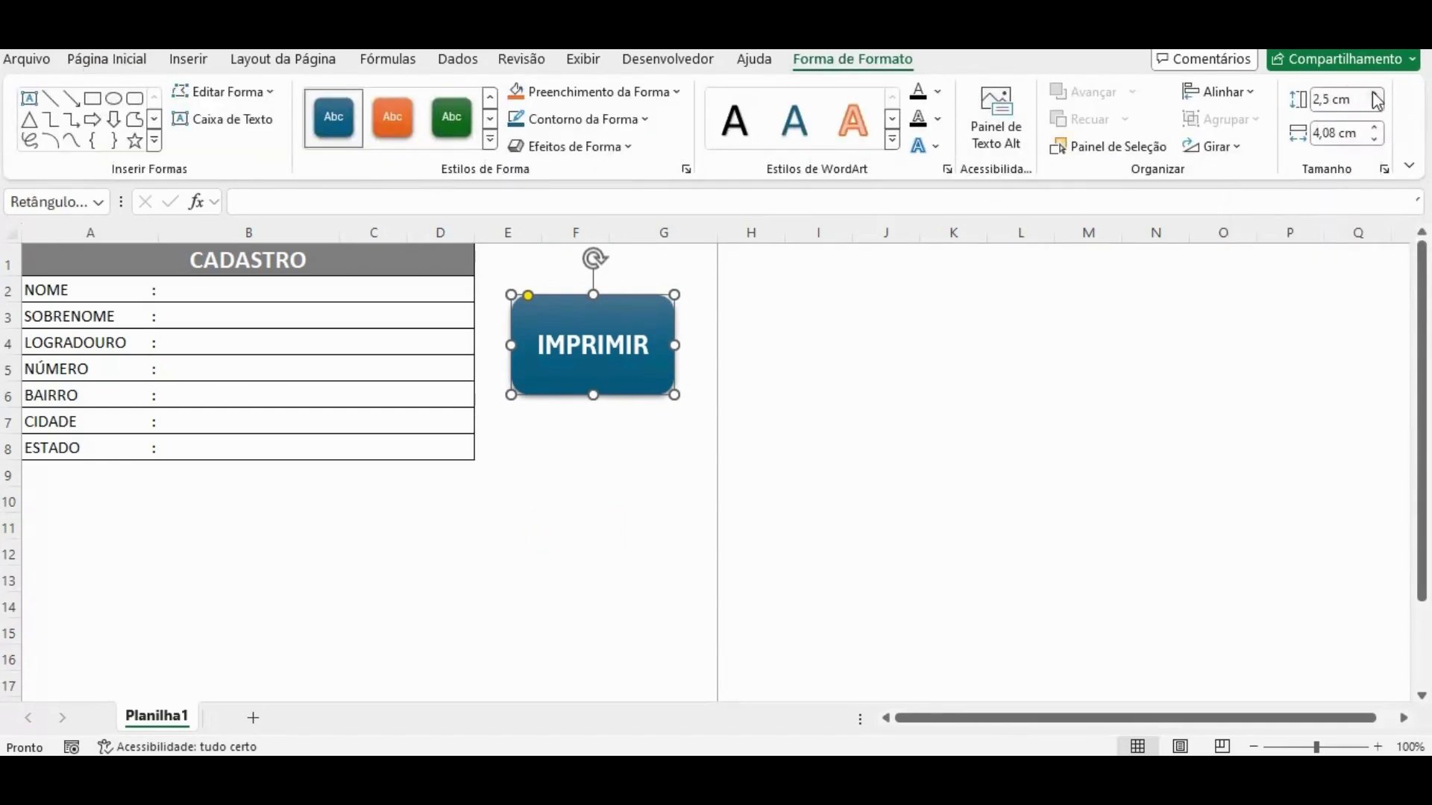
left_click(1374, 138)
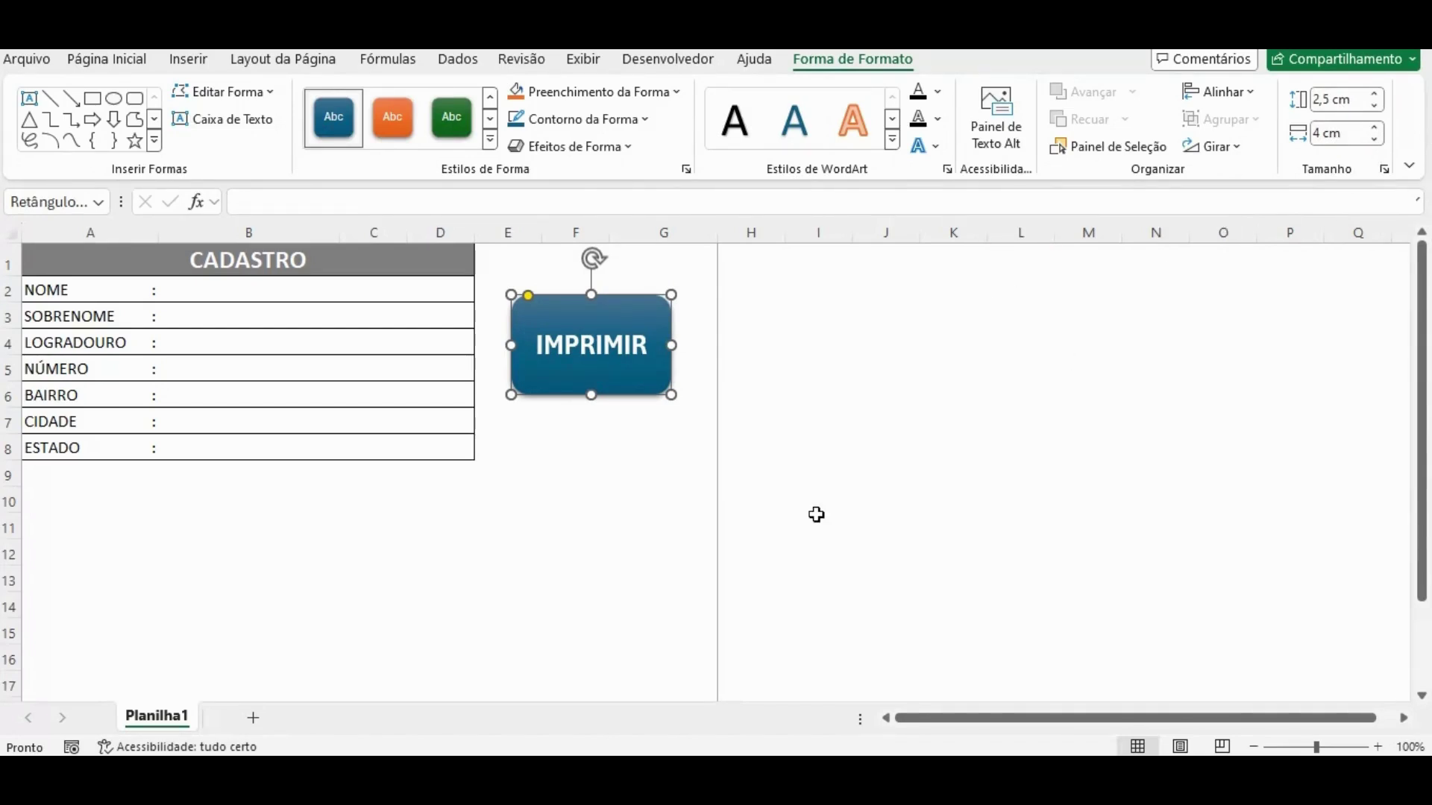
left_click(575, 508)
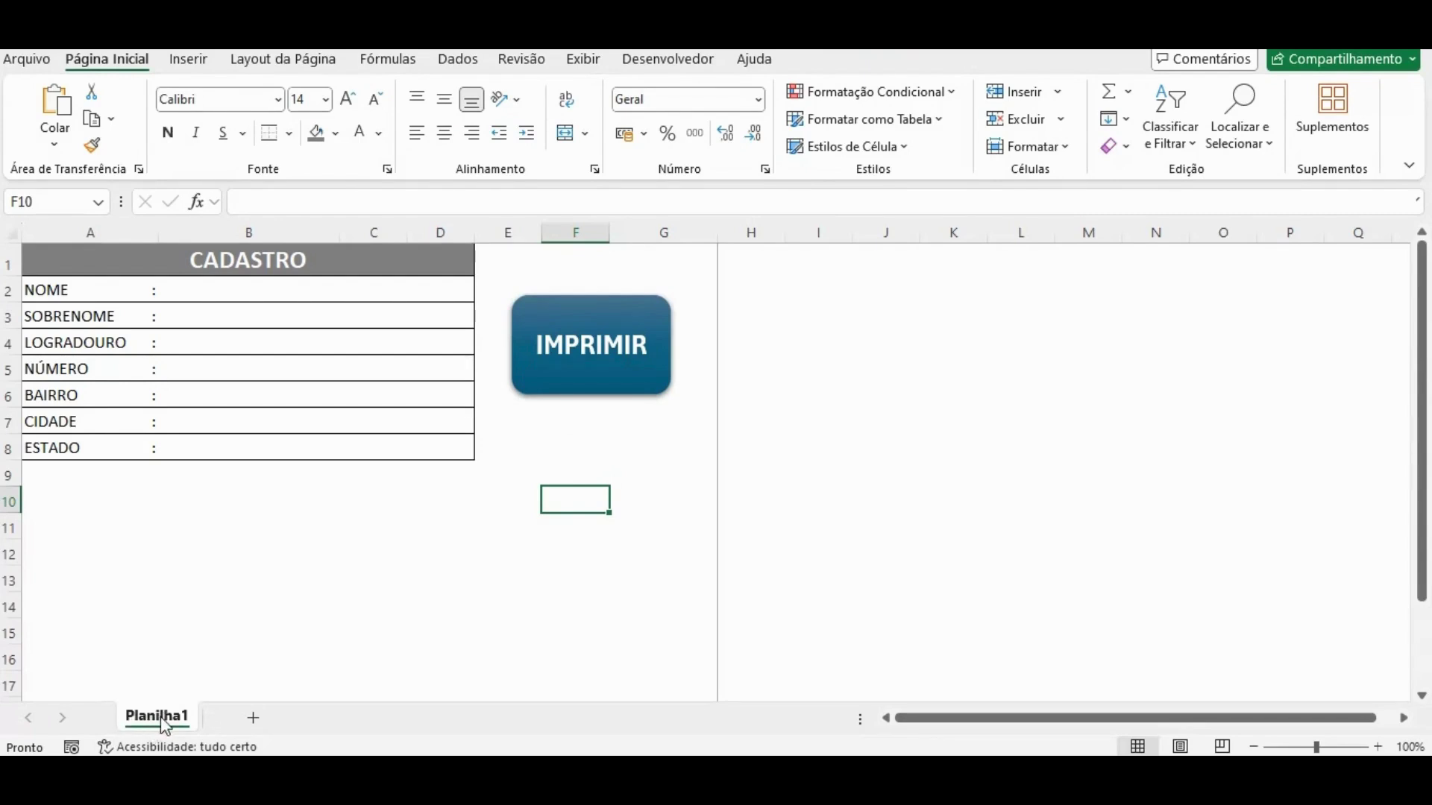
right_click(165, 726)
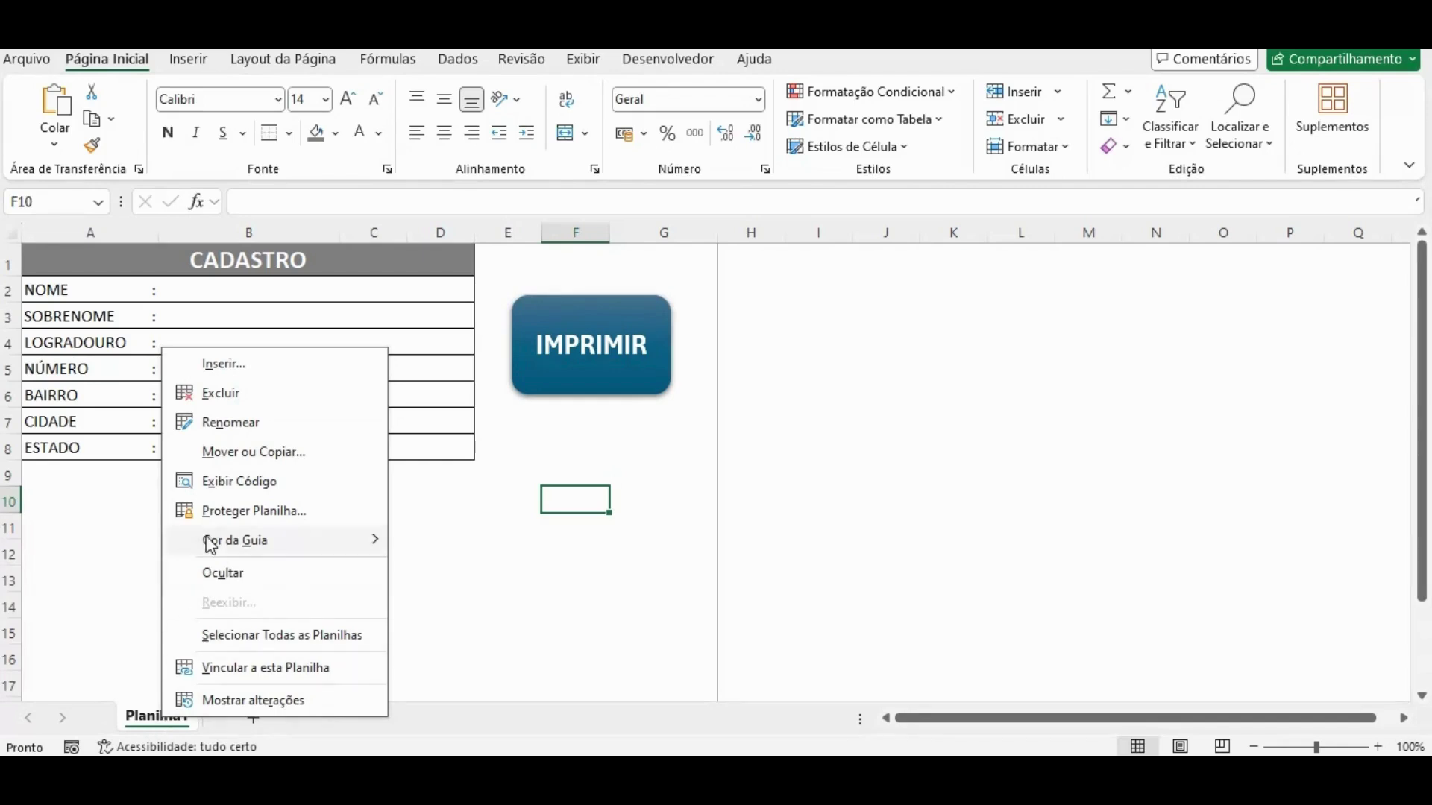
left_click(239, 482)
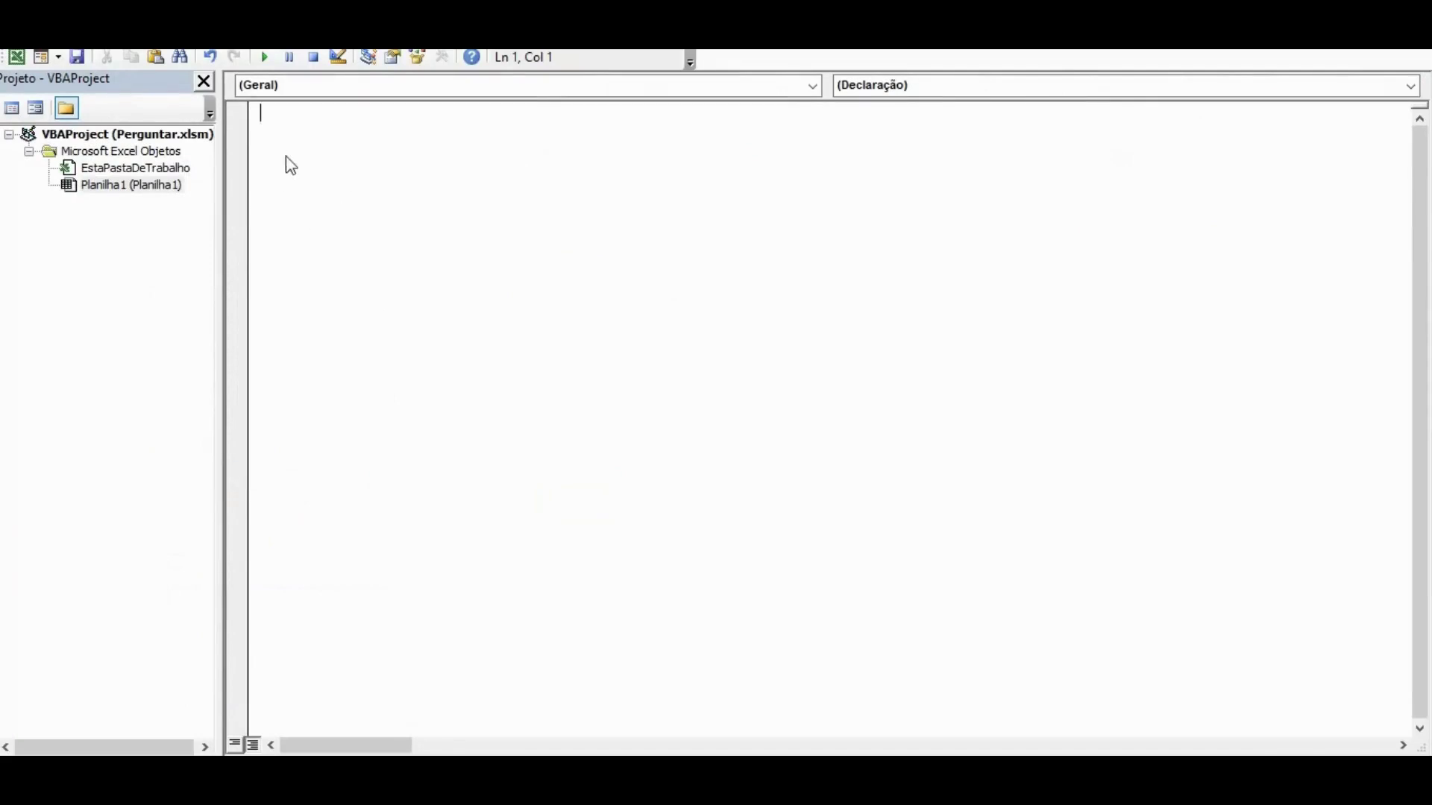
key("Return")
left_click(122, 186)
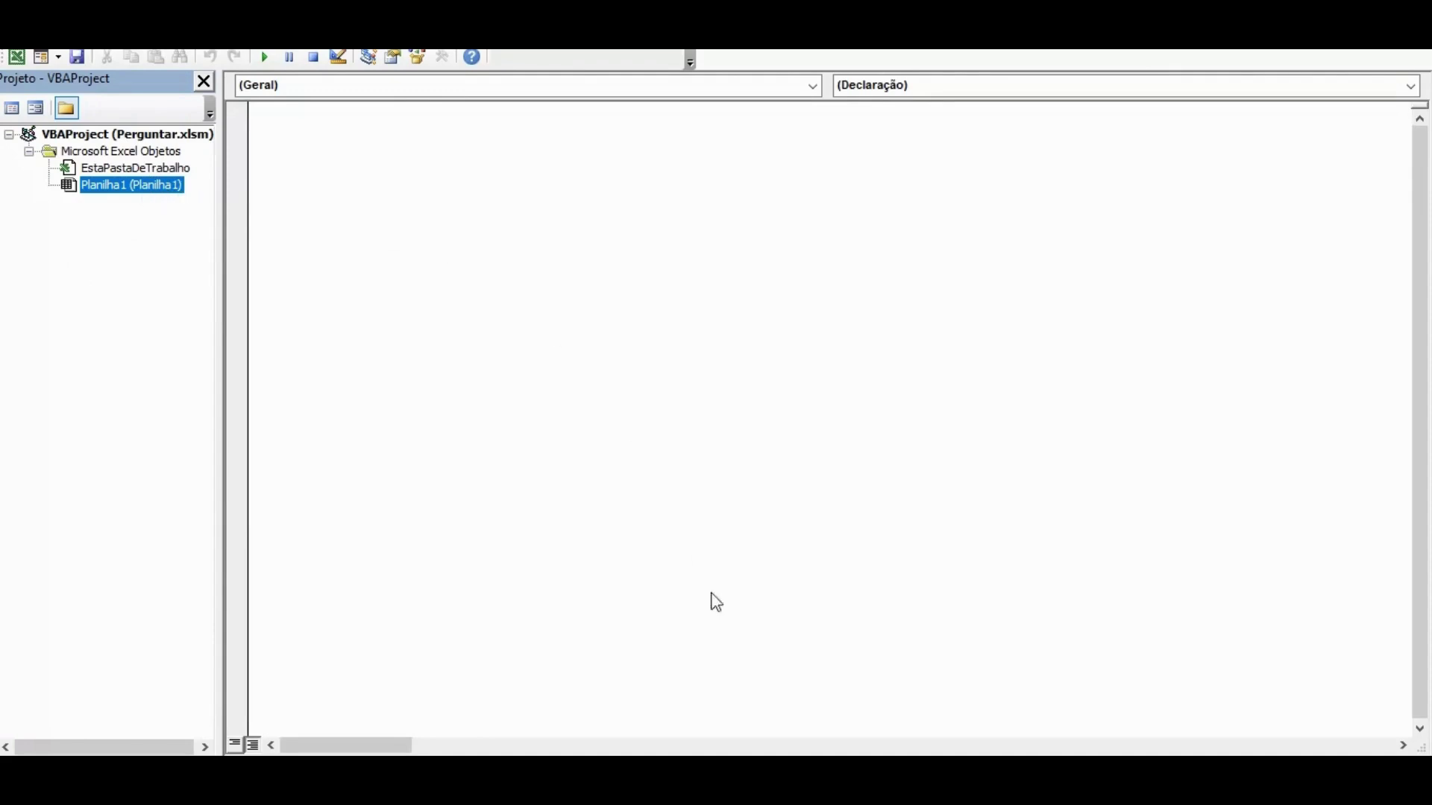
left_click(782, 726)
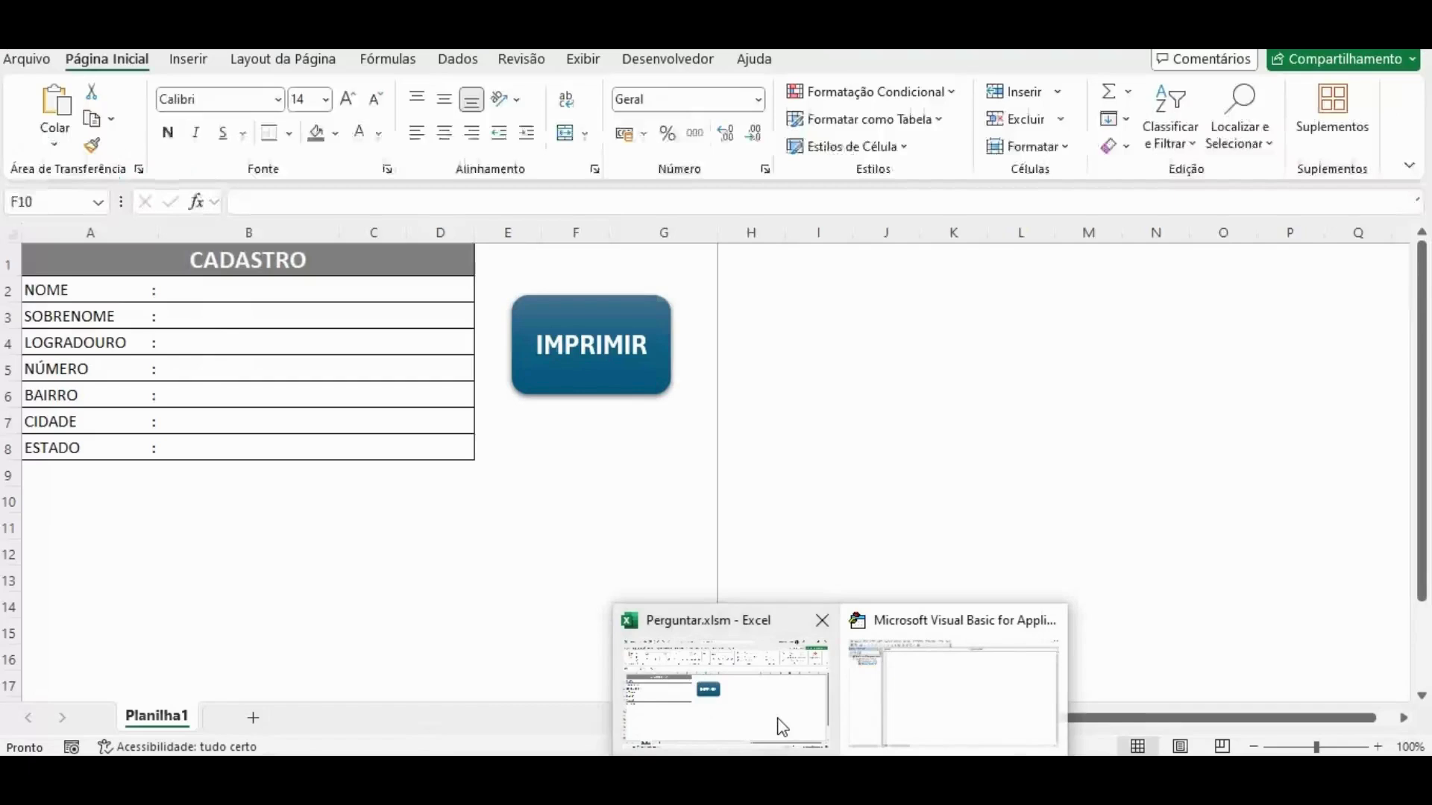
Rename the sheet tab to 'Video' and return to the VBA editor.
right_click(166, 727)
left_click(233, 435)
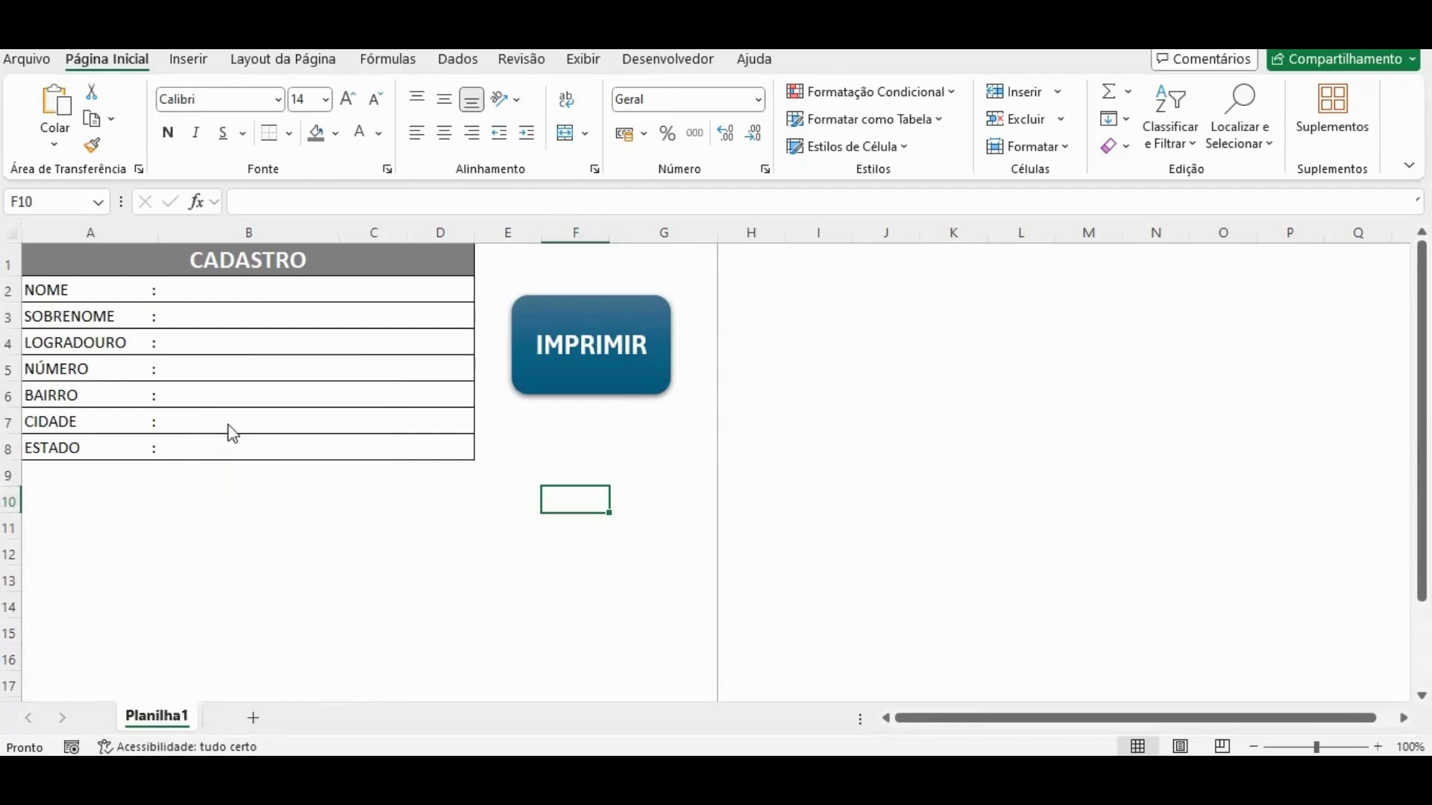
type("vl")
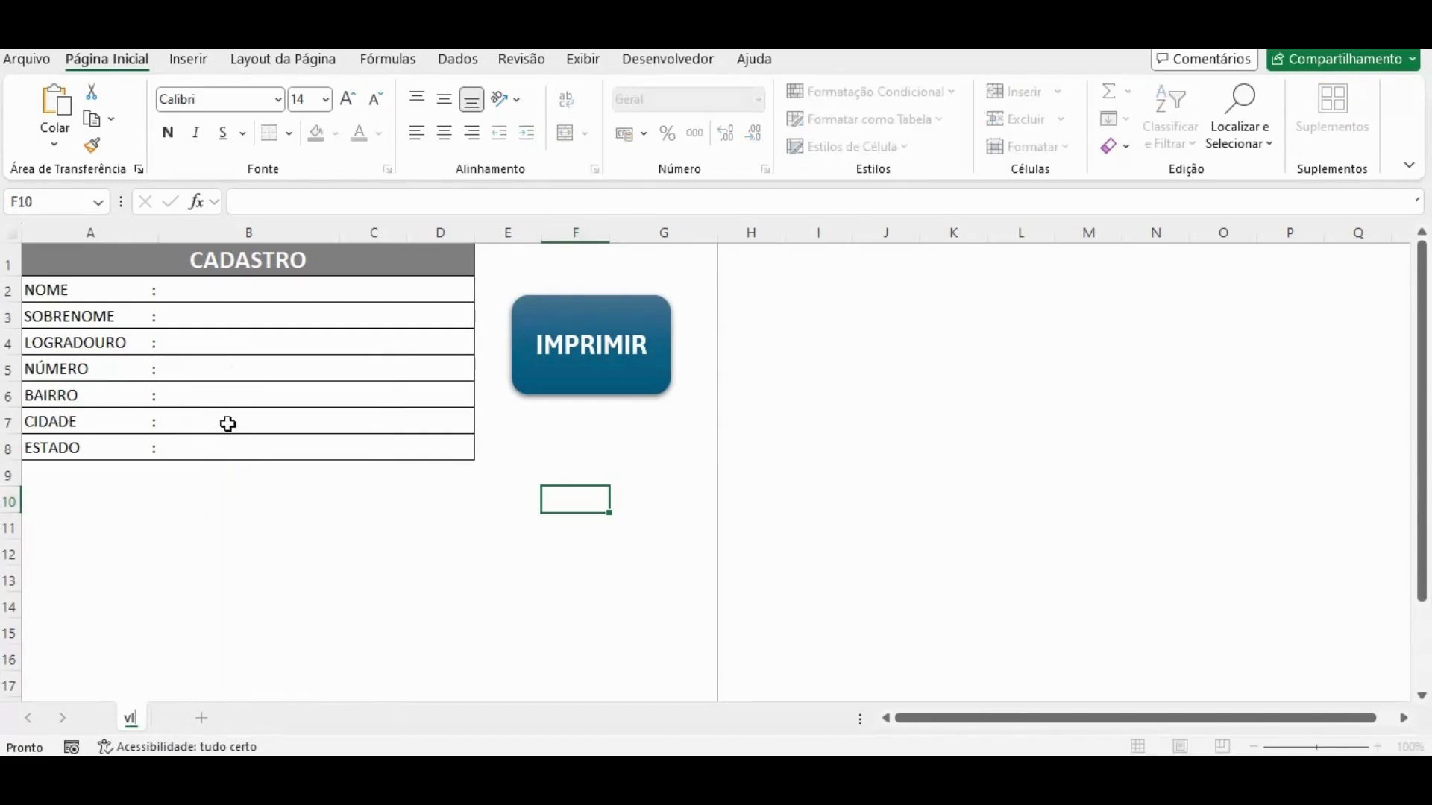
type("d")
type("eo")
key("Return")
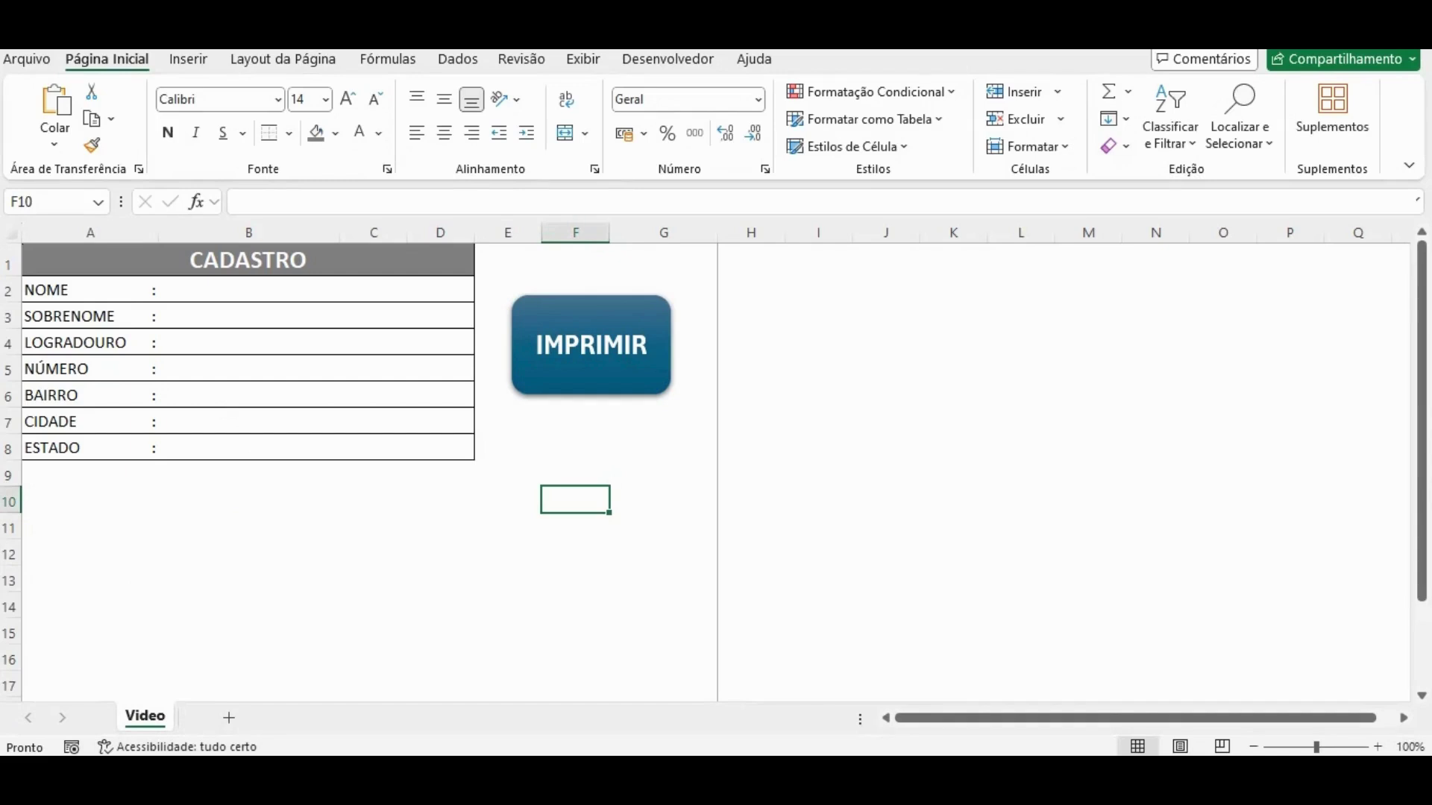
left_click(917, 742)
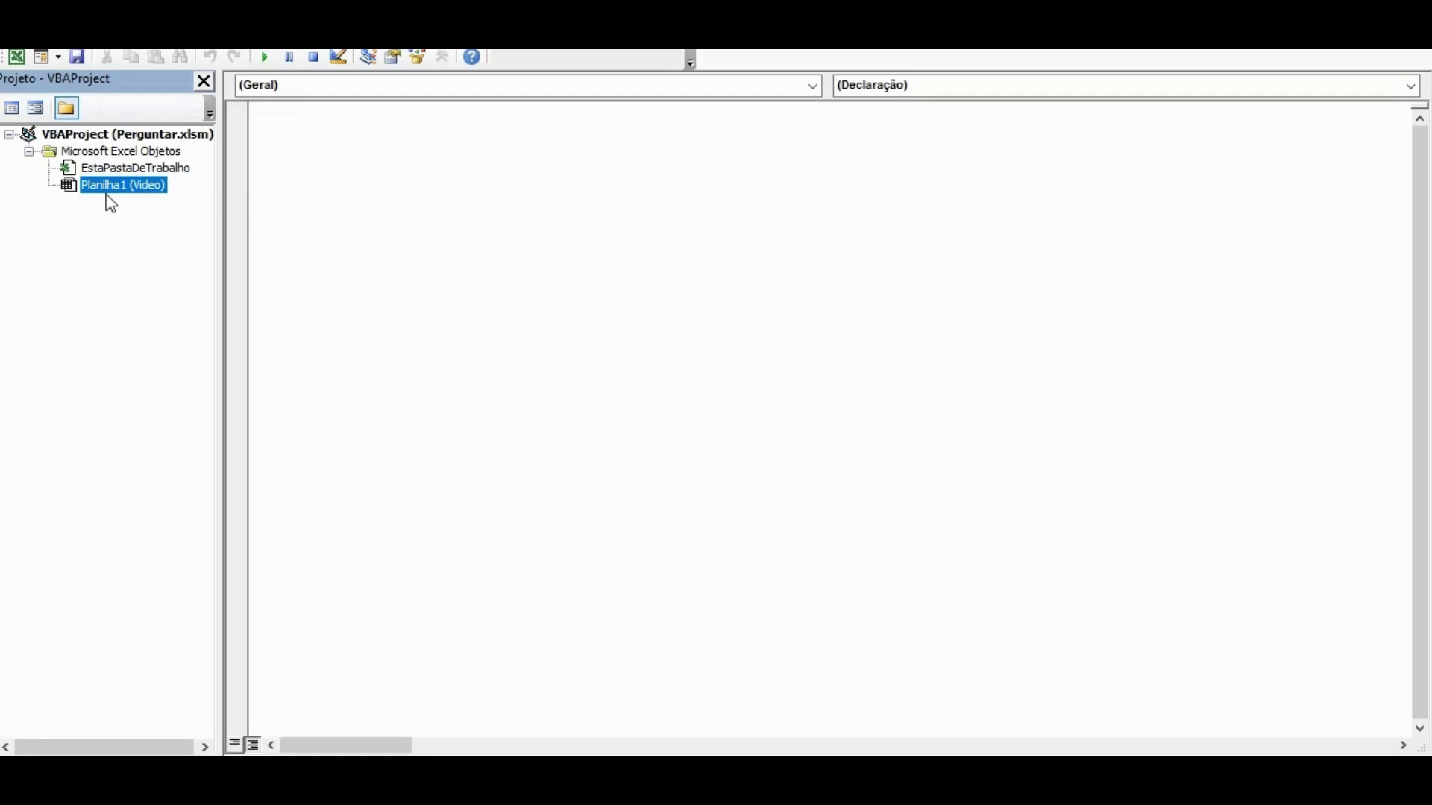
Declare 'Sub Imprimir' in the Planilha1 (Video) module and add a blank line inside it.
left_click(314, 156)
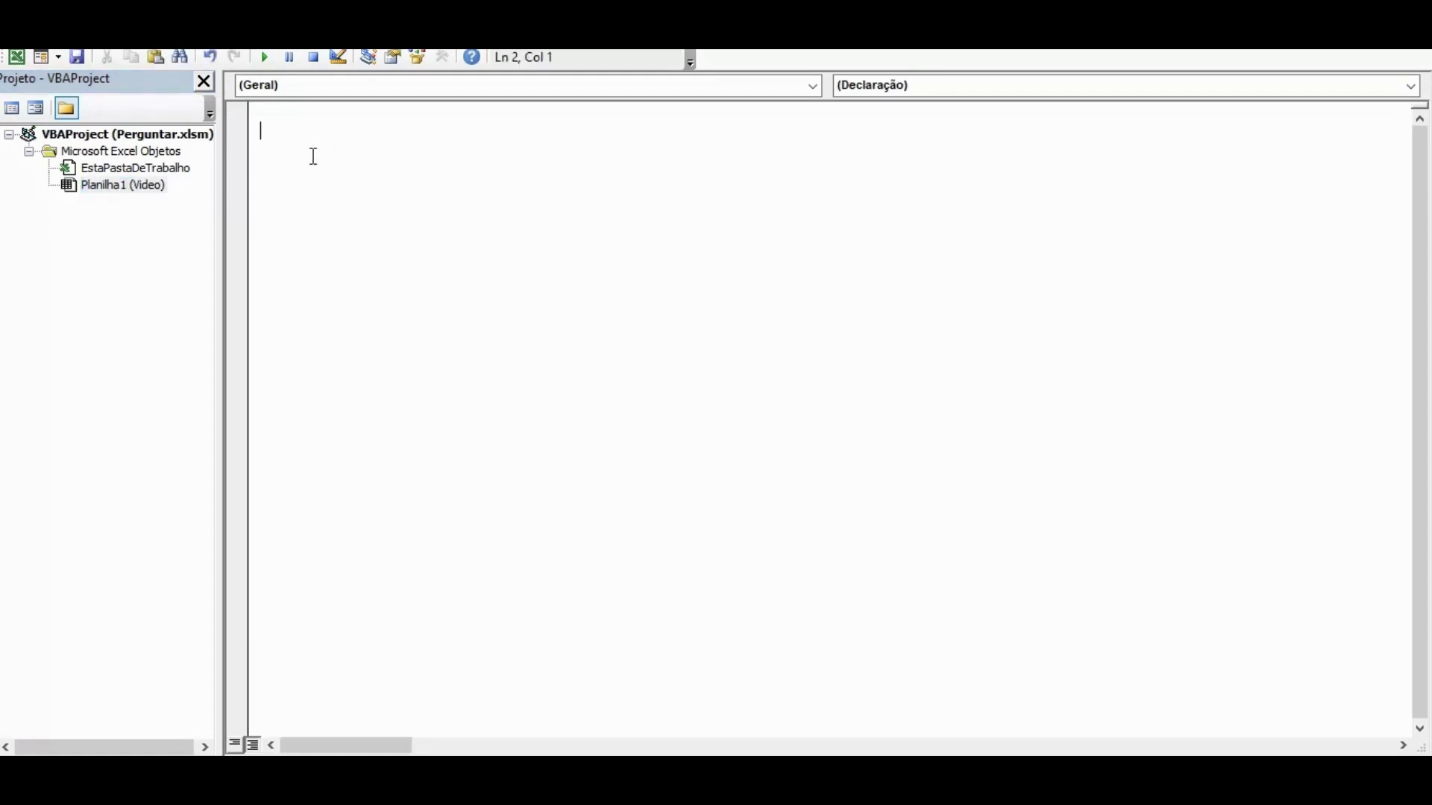
type("sub")
key("BackSpace")
key("BackSpace")
key("BackSpace")
key("BackSpace")
type("sub")
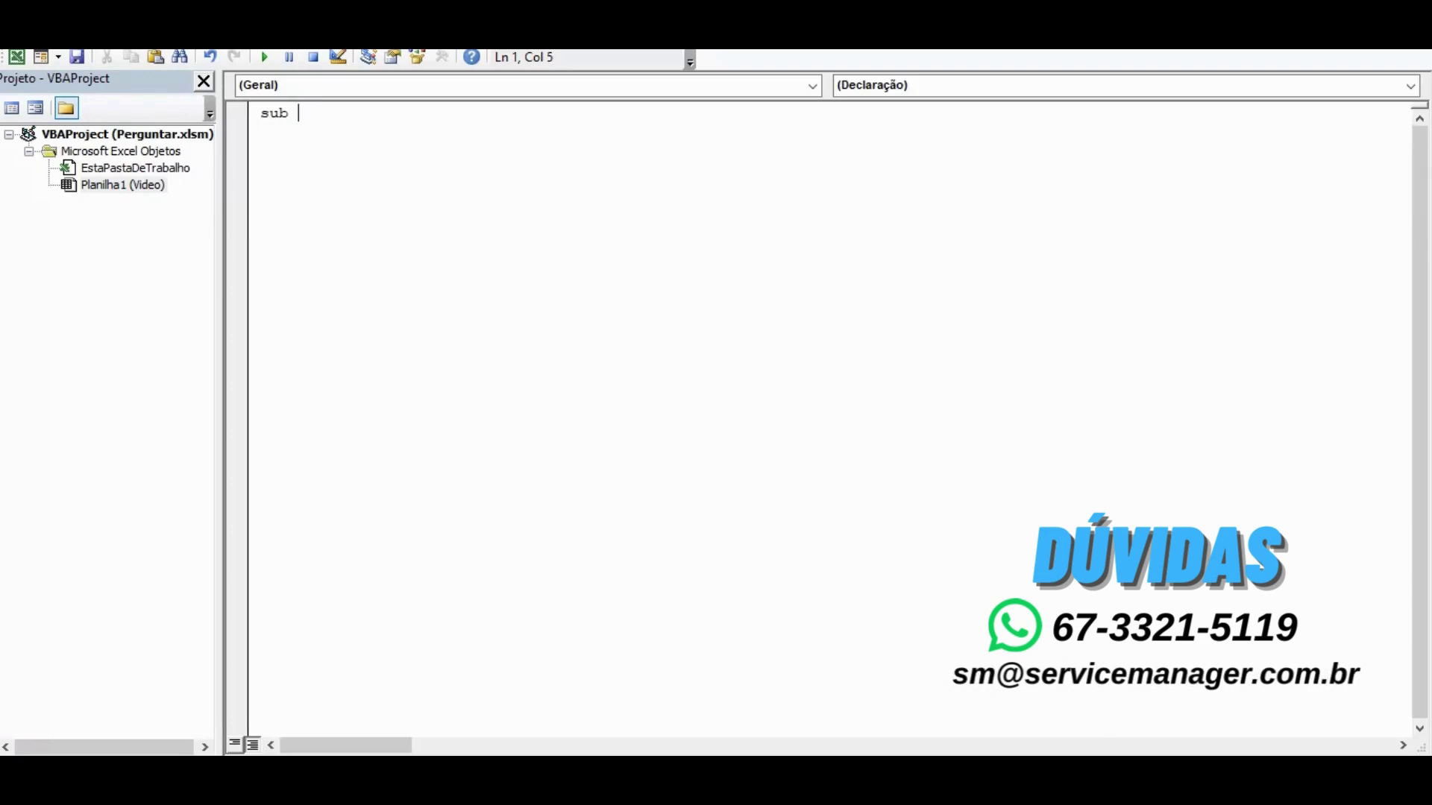
type(" I")
type("mp")
type("rimir")
key("Return")
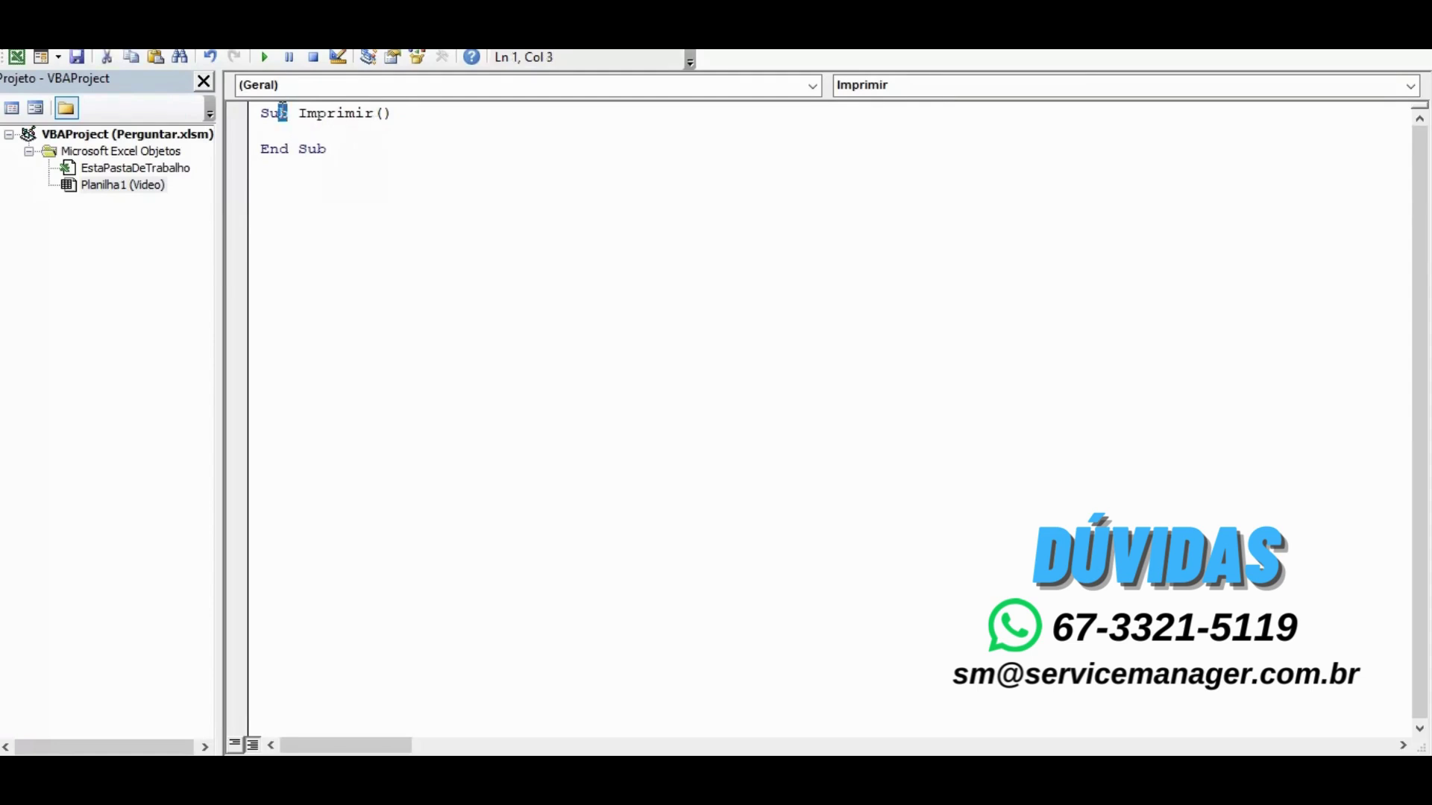
left_click_drag(288, 112, 258, 107)
left_click_drag(329, 149, 258, 154)
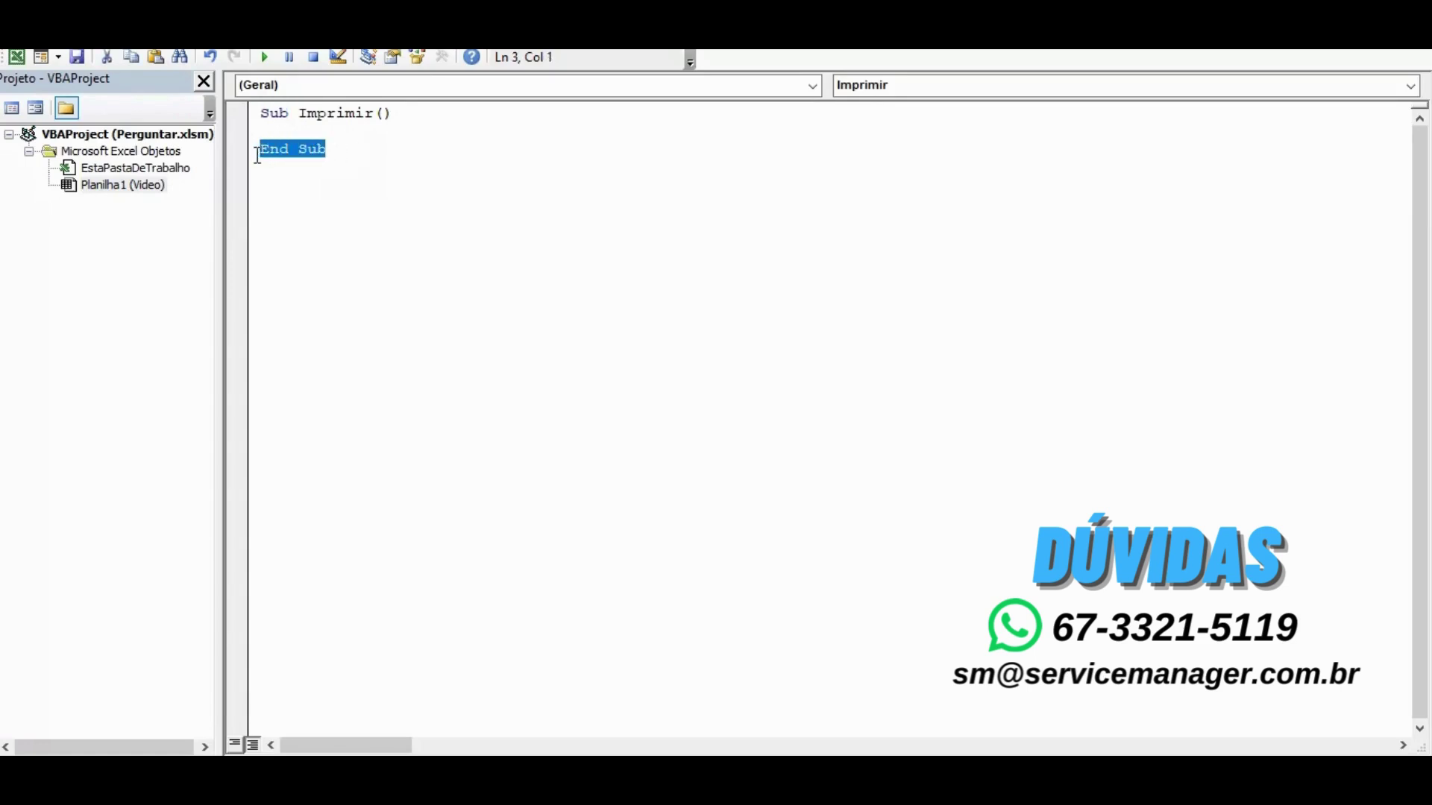
left_click(397, 114)
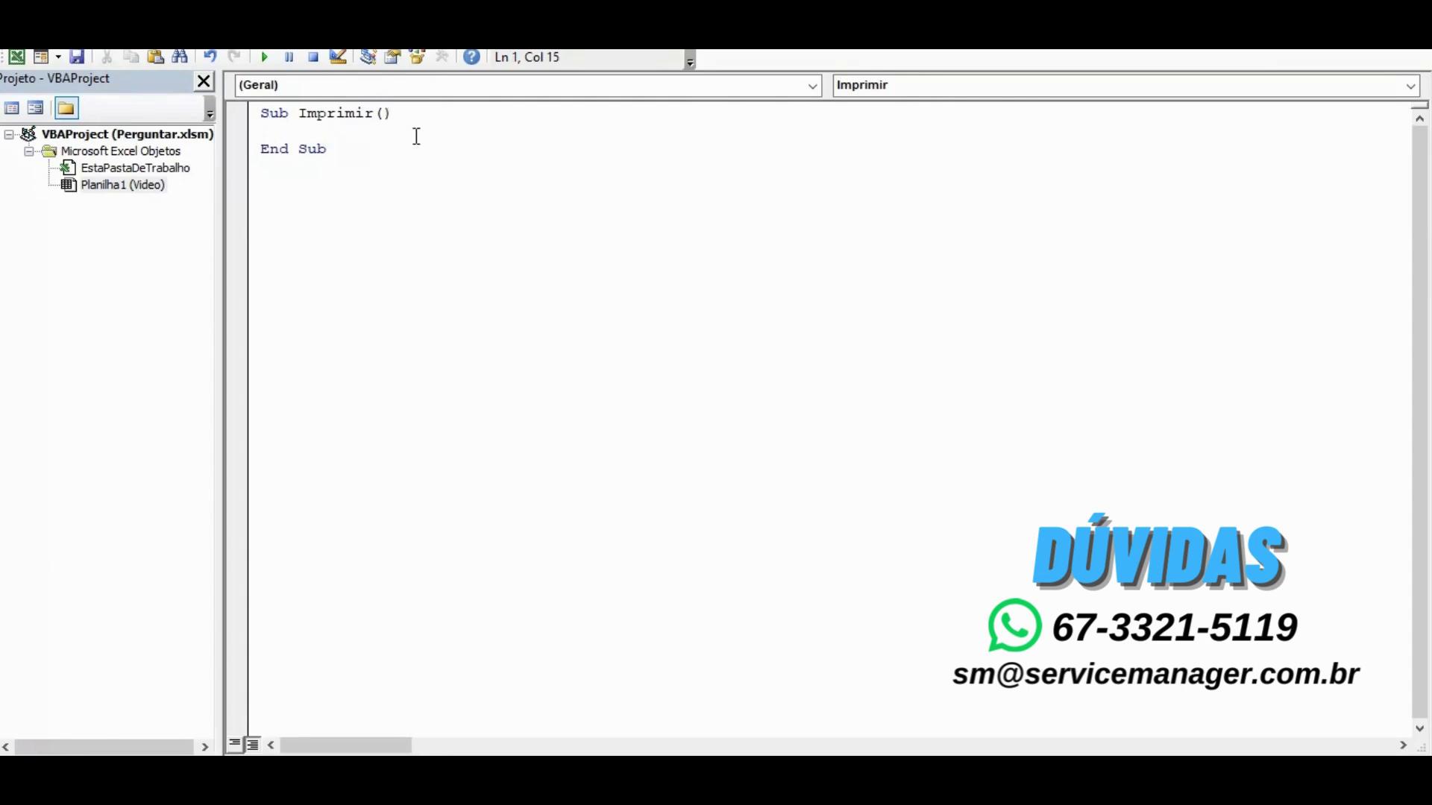
key("Return")
key("Return")
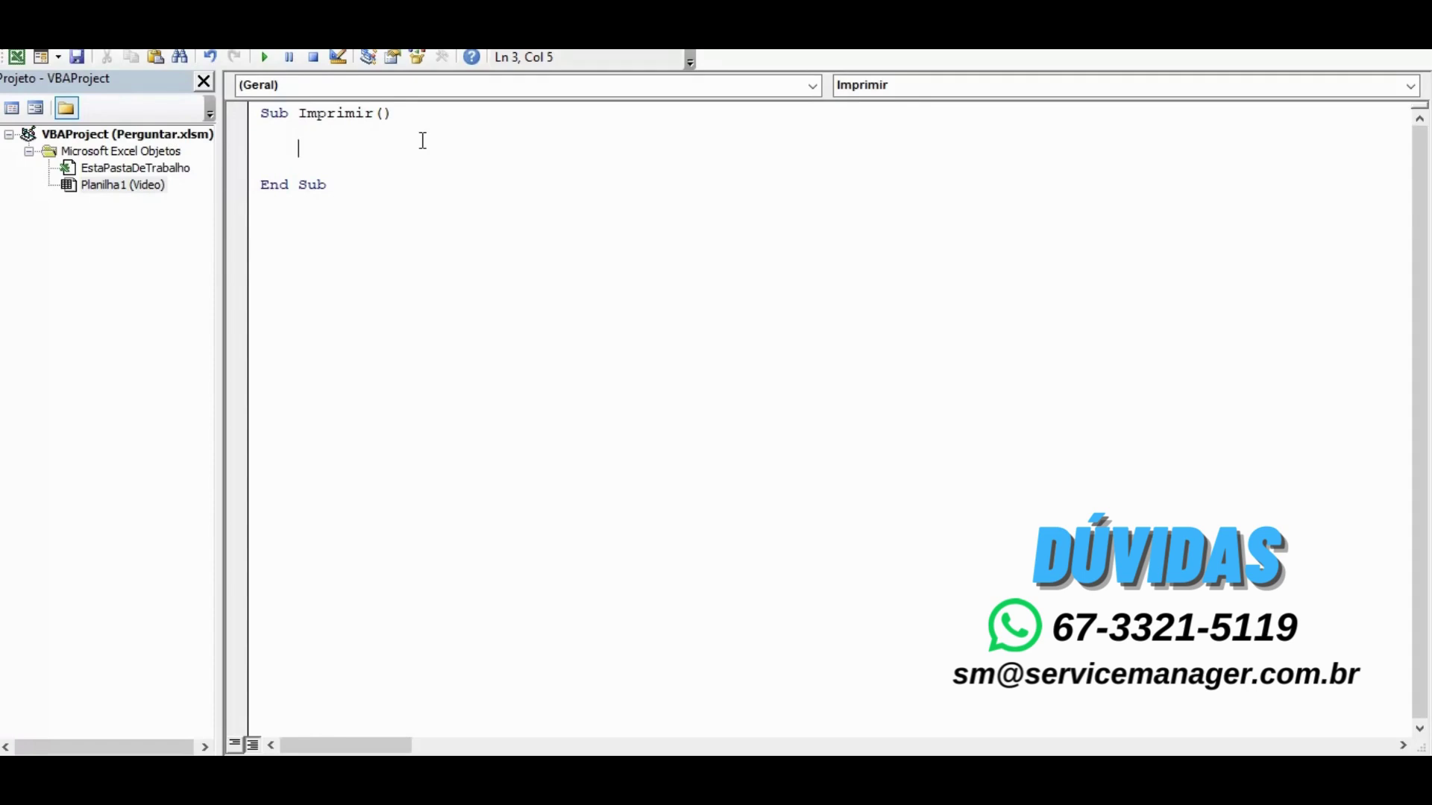
Add the line ActiveSheet.PageSetup.PrintArea = "$A$1:$G$38" inside Sub Imprimir.
type("ac")
type("tive")
type("she")
type("et")
type(".pa")
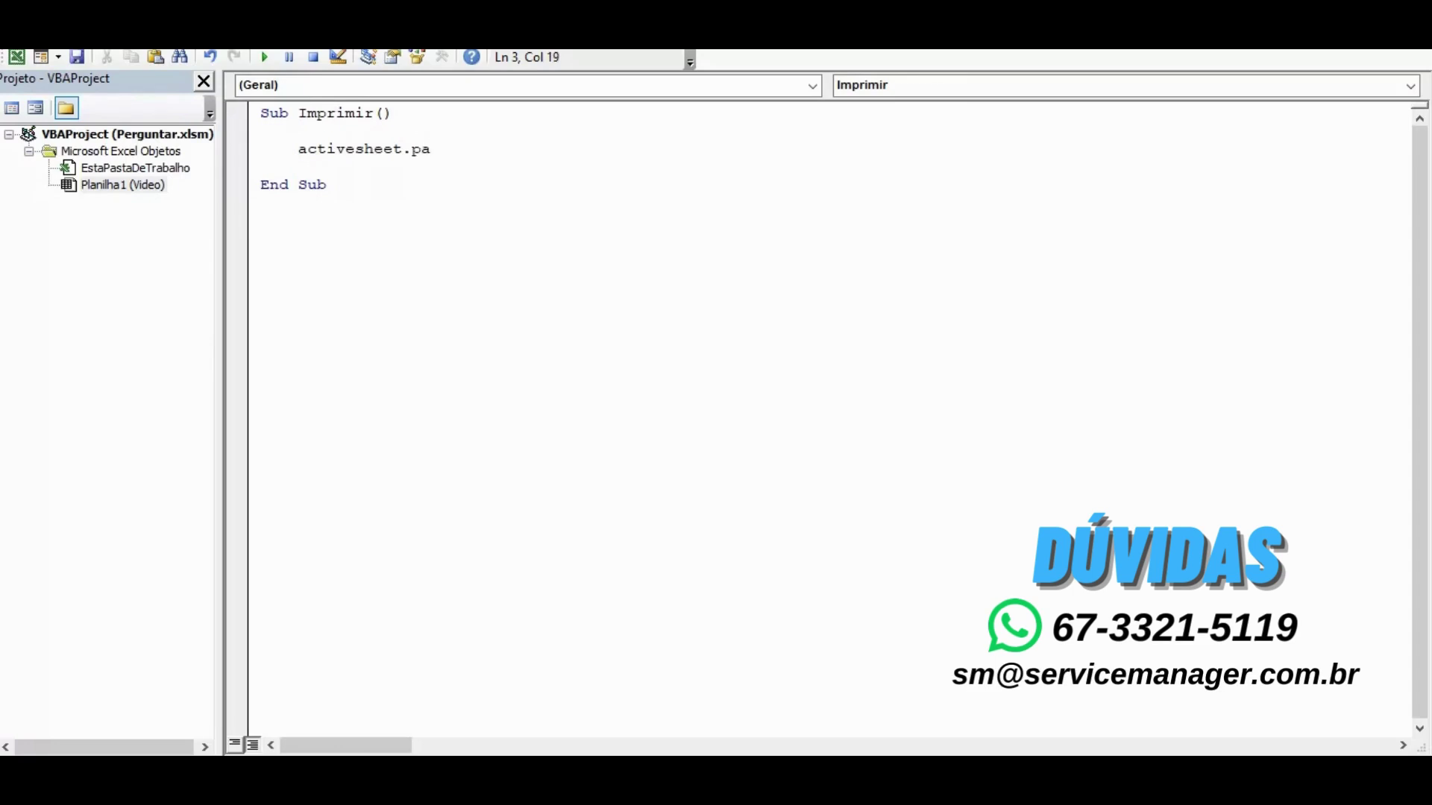
type("ge")
type("se")
type("tu")
type("p.")
type("p")
type("rint")
type("area")
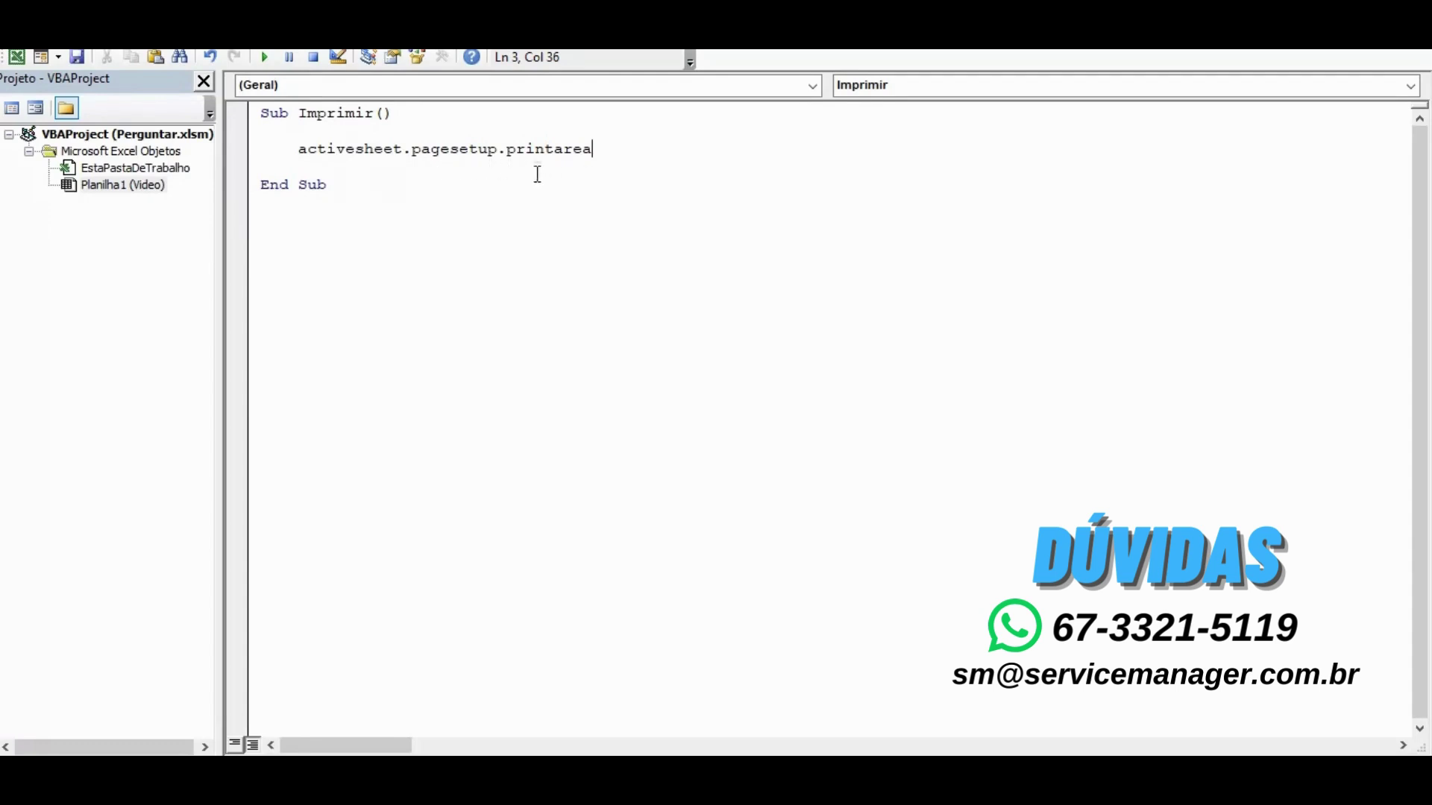
type("= ")
type("\"")
type("$")
type("A")
type("$")
type("1")
type(":")
type("$G")
type("$")
type("38")
type("\"")
key("Return")
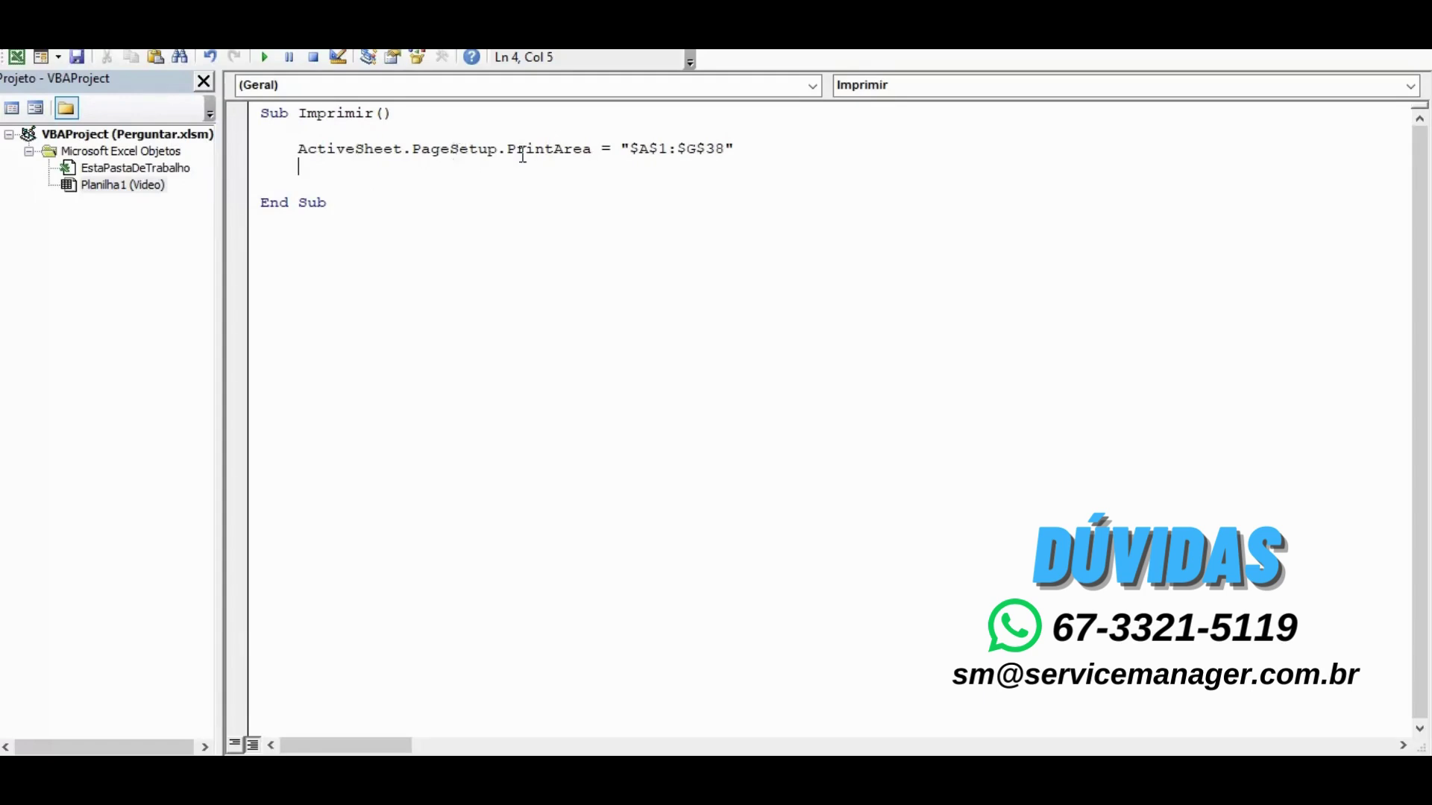
left_click_drag(508, 149, 593, 150)
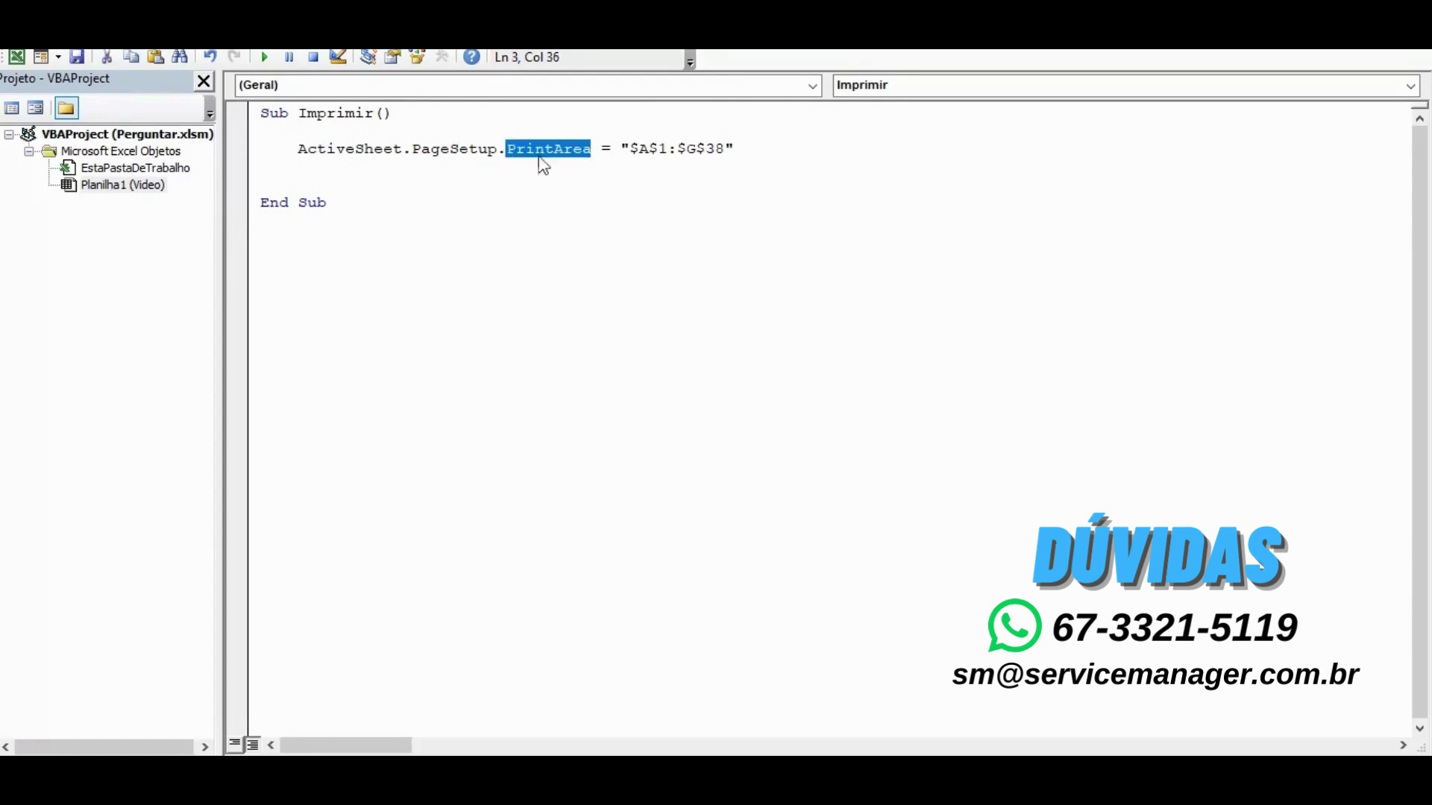
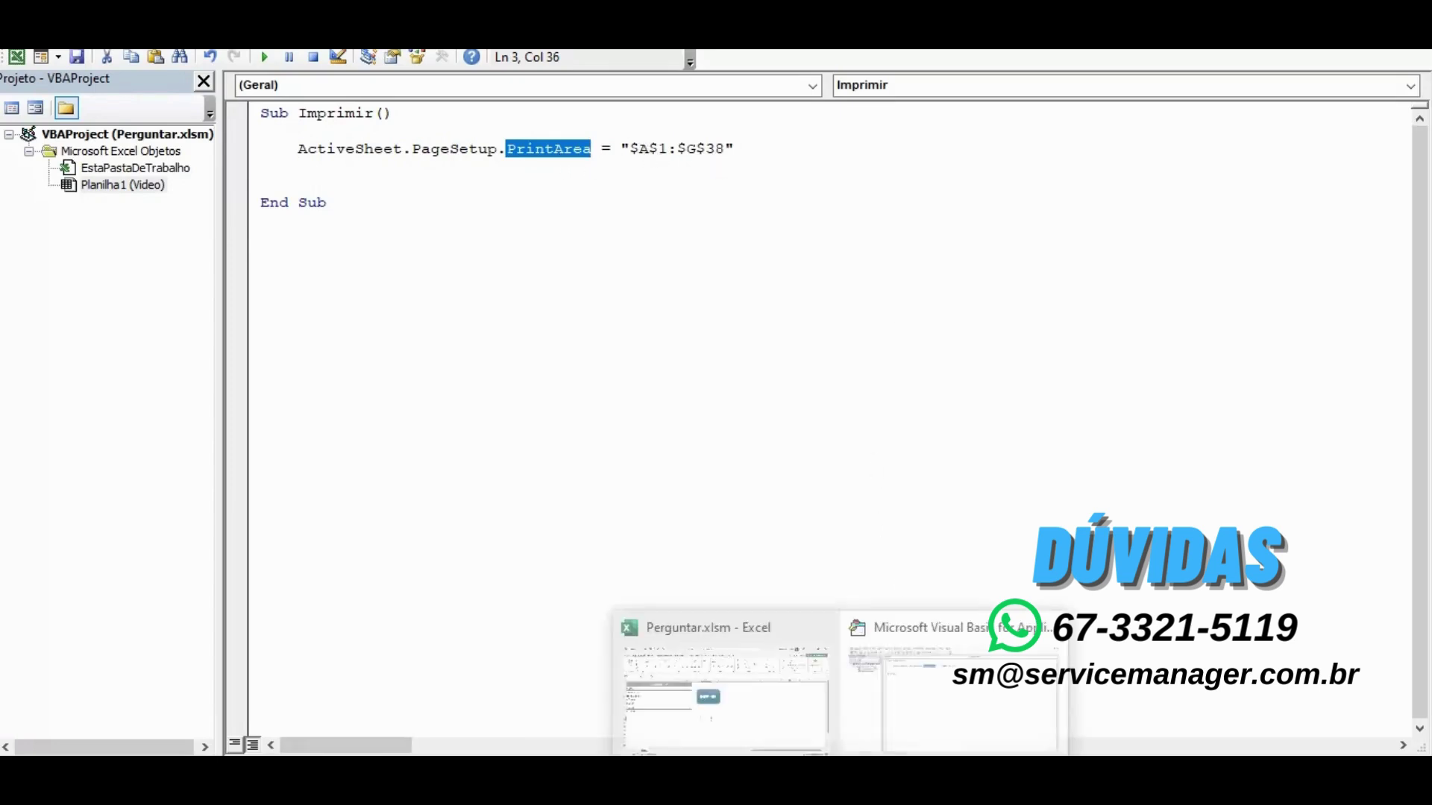
Bring up the CADASTRO sheet in Excel and locate cell G38, the print range's corner.
left_click(763, 666)
scroll(358, 436, "down", 2)
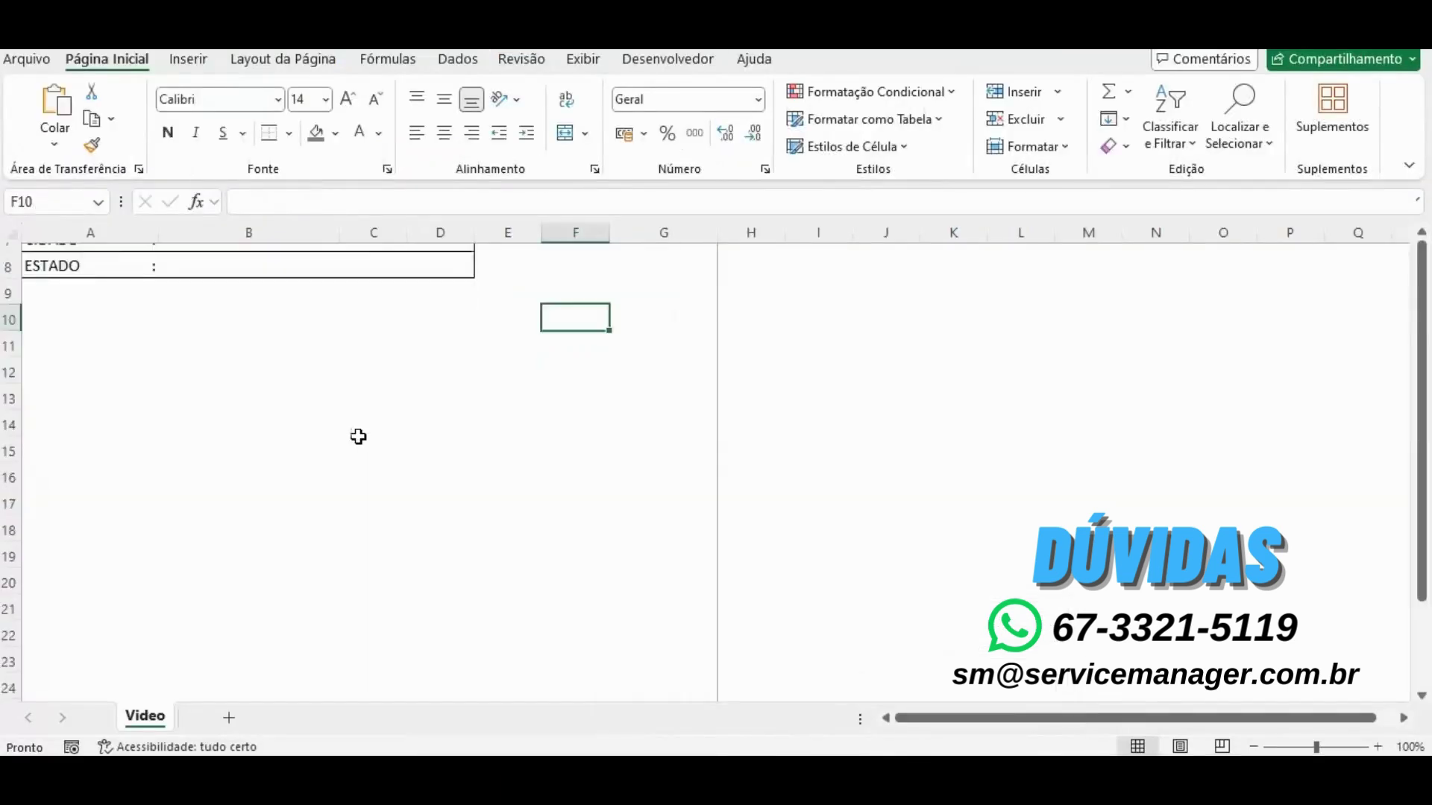
scroll(358, 437, "down", 3)
scroll(358, 436, "down", 2)
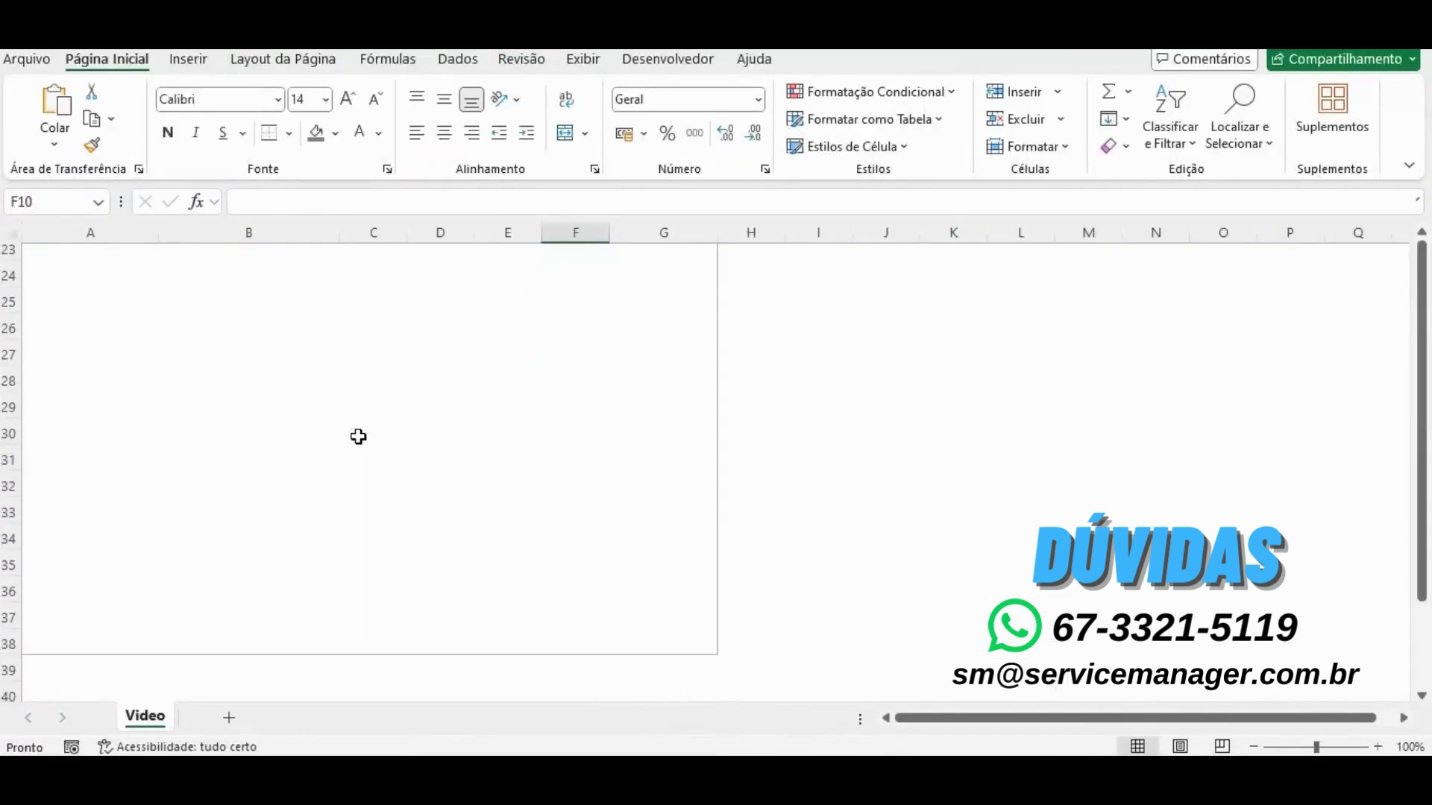
left_click(693, 648)
scroll(563, 524, "up", 3)
scroll(565, 526, "up", 2)
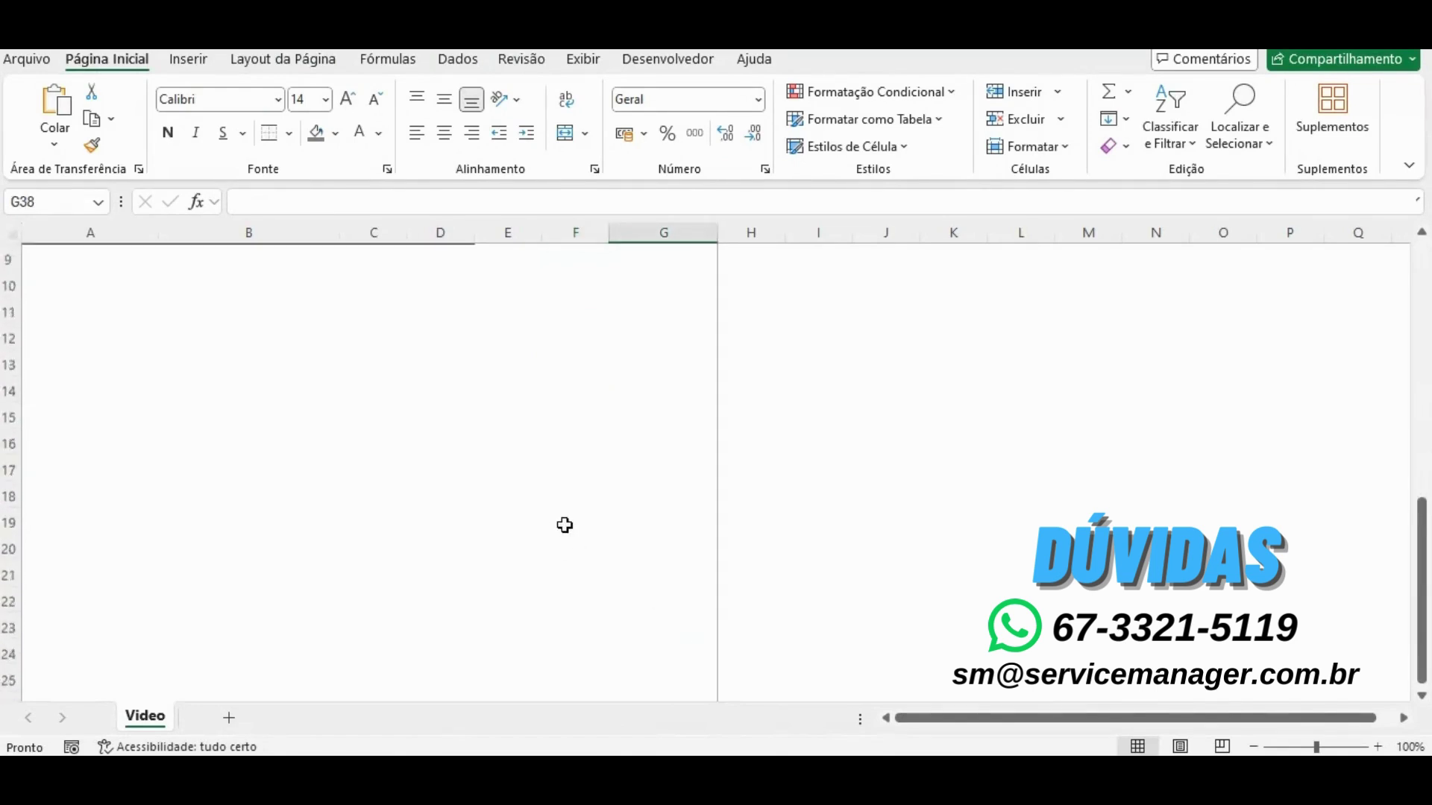
scroll(564, 526, "up", 3)
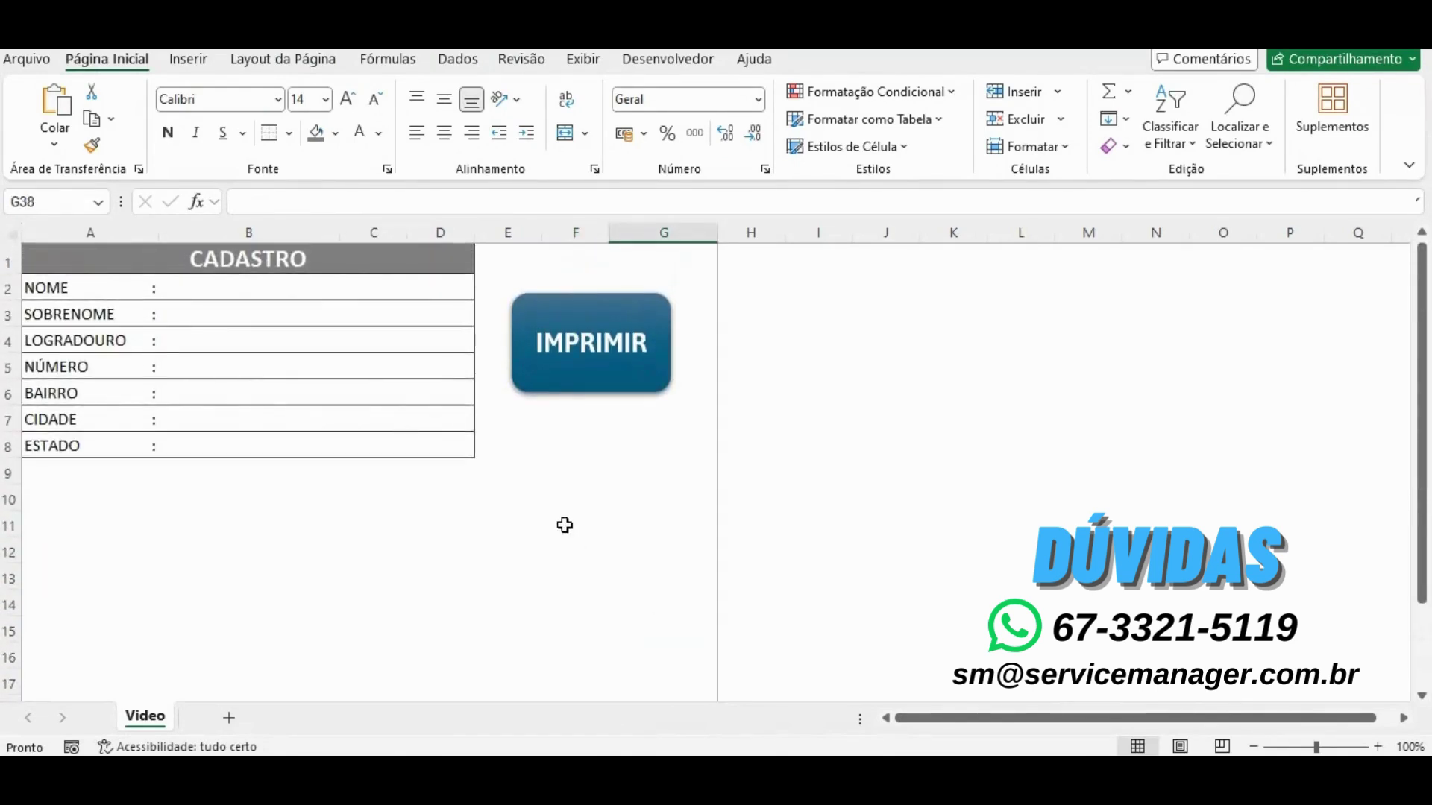
scroll(247, 393, "down", 3)
scroll(247, 393, "down", 4)
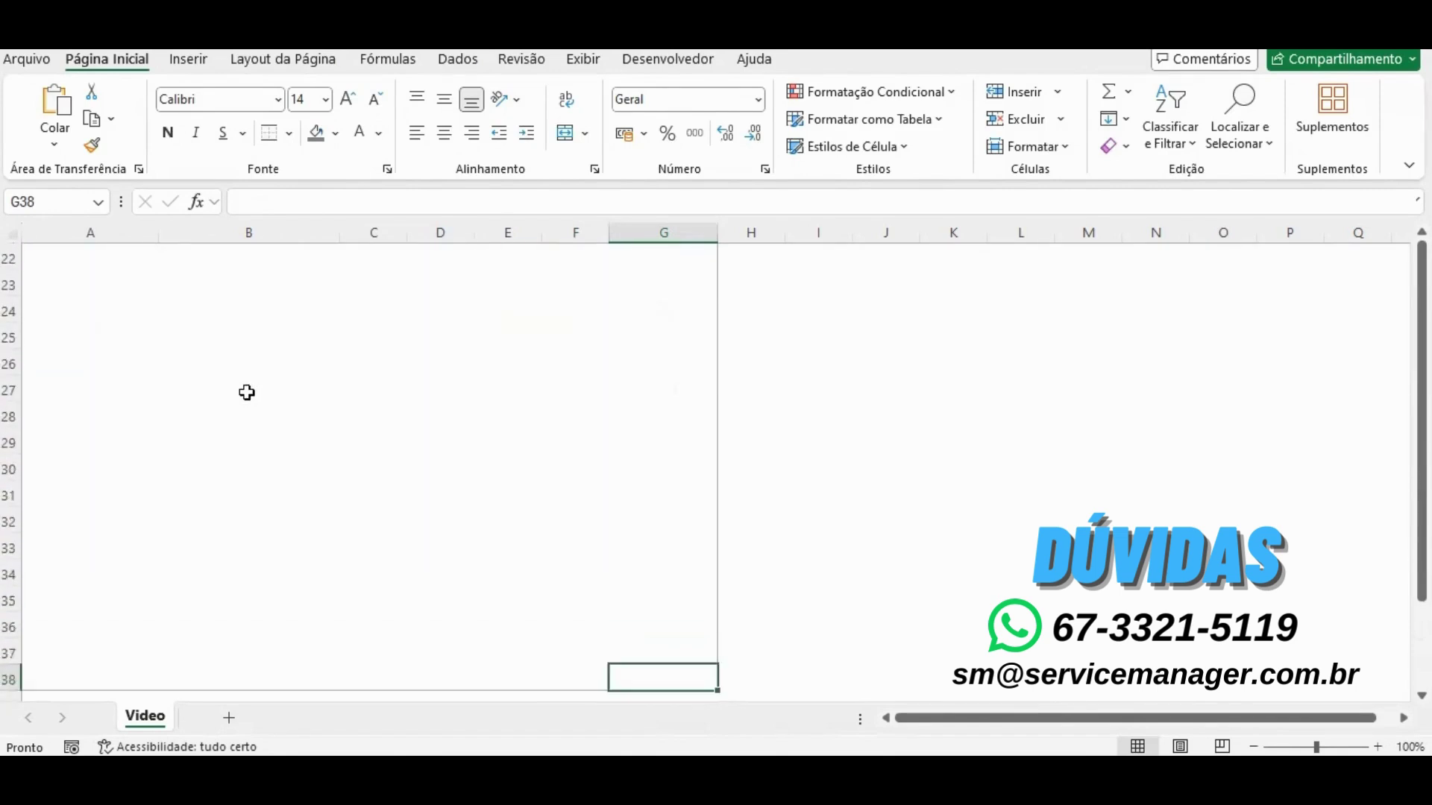
scroll(247, 392, "down", 2)
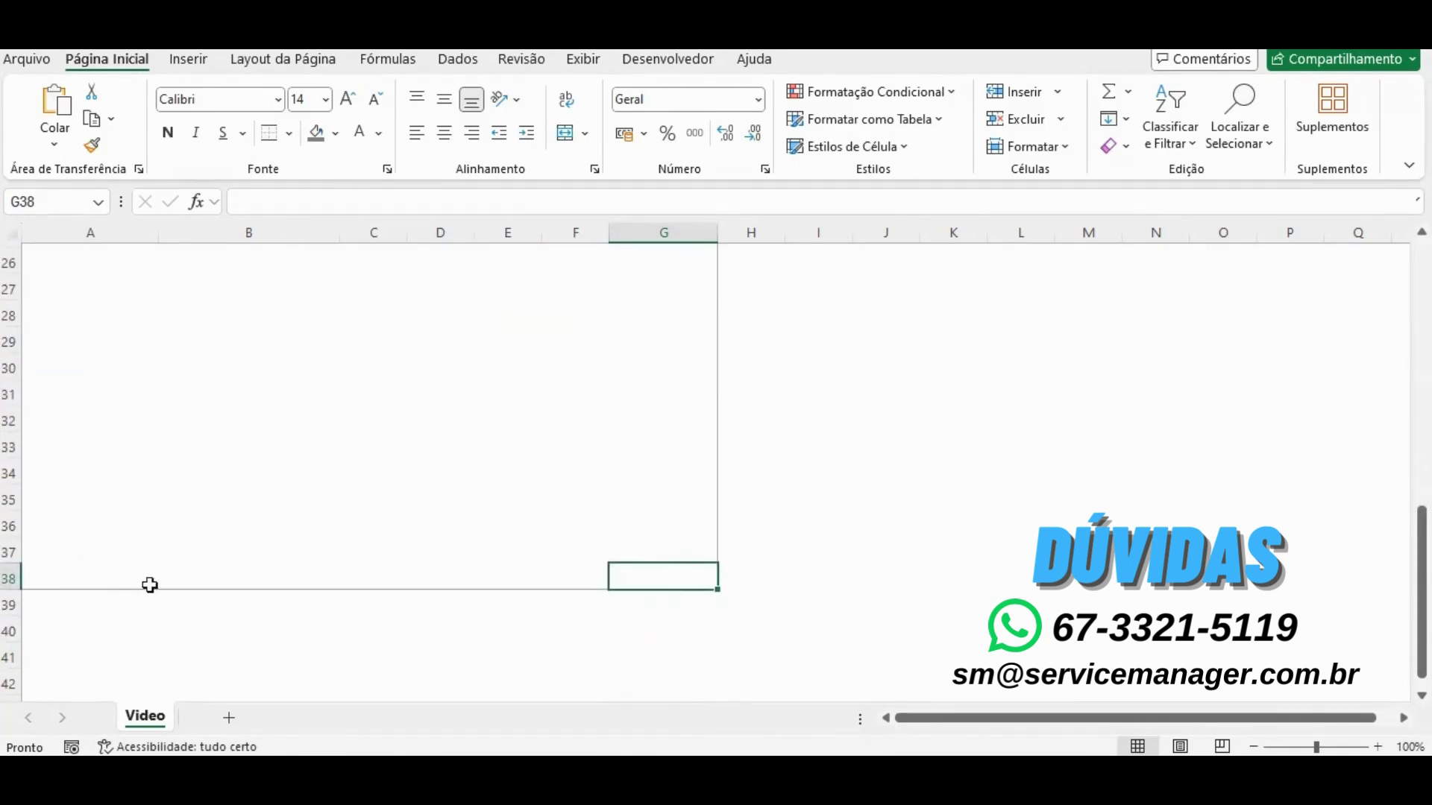
scroll(710, 522, "up", 8)
scroll(710, 522, "up", 1)
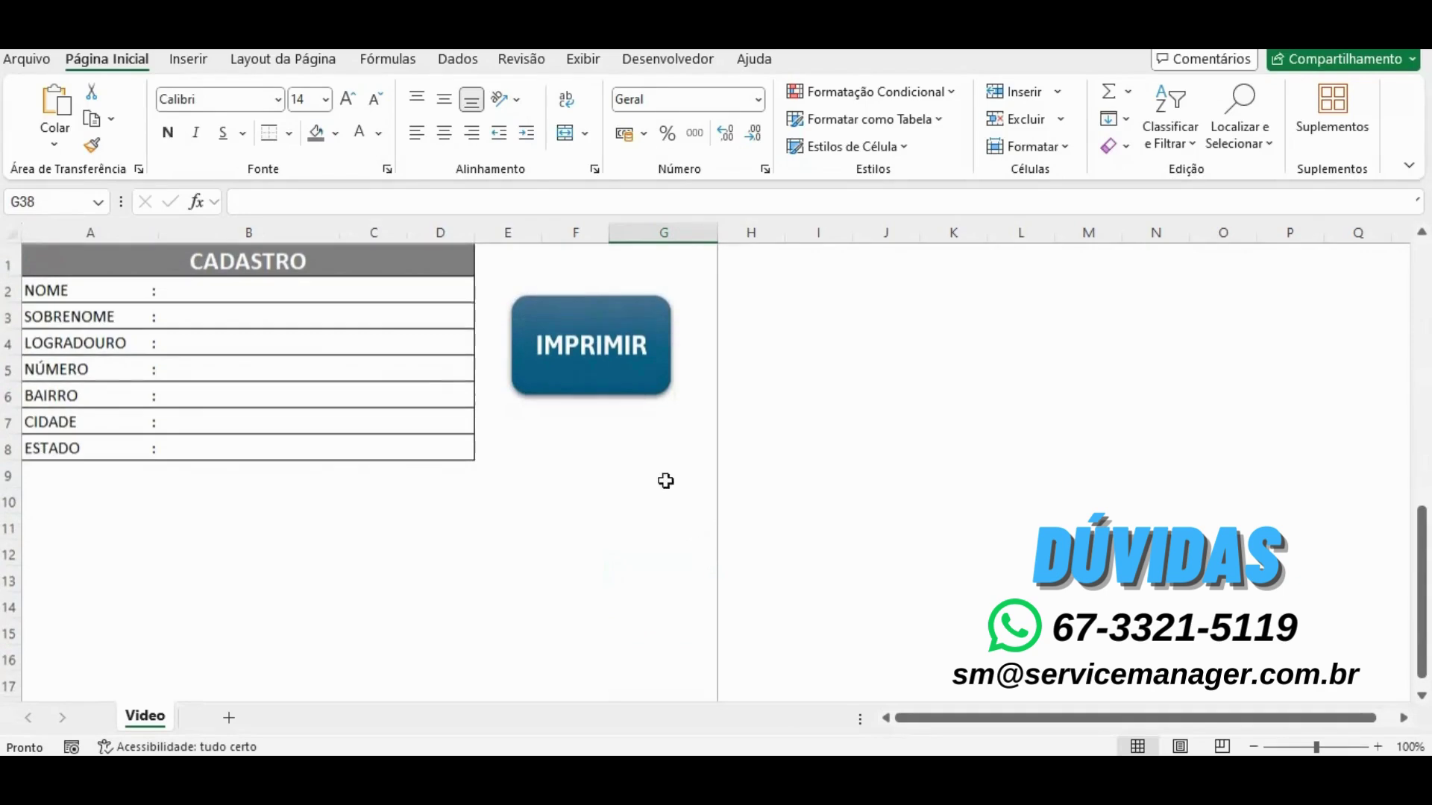
Select A1 down to row 38 to confirm the range covers the form and IMPRIMIR button.
left_click(60, 262)
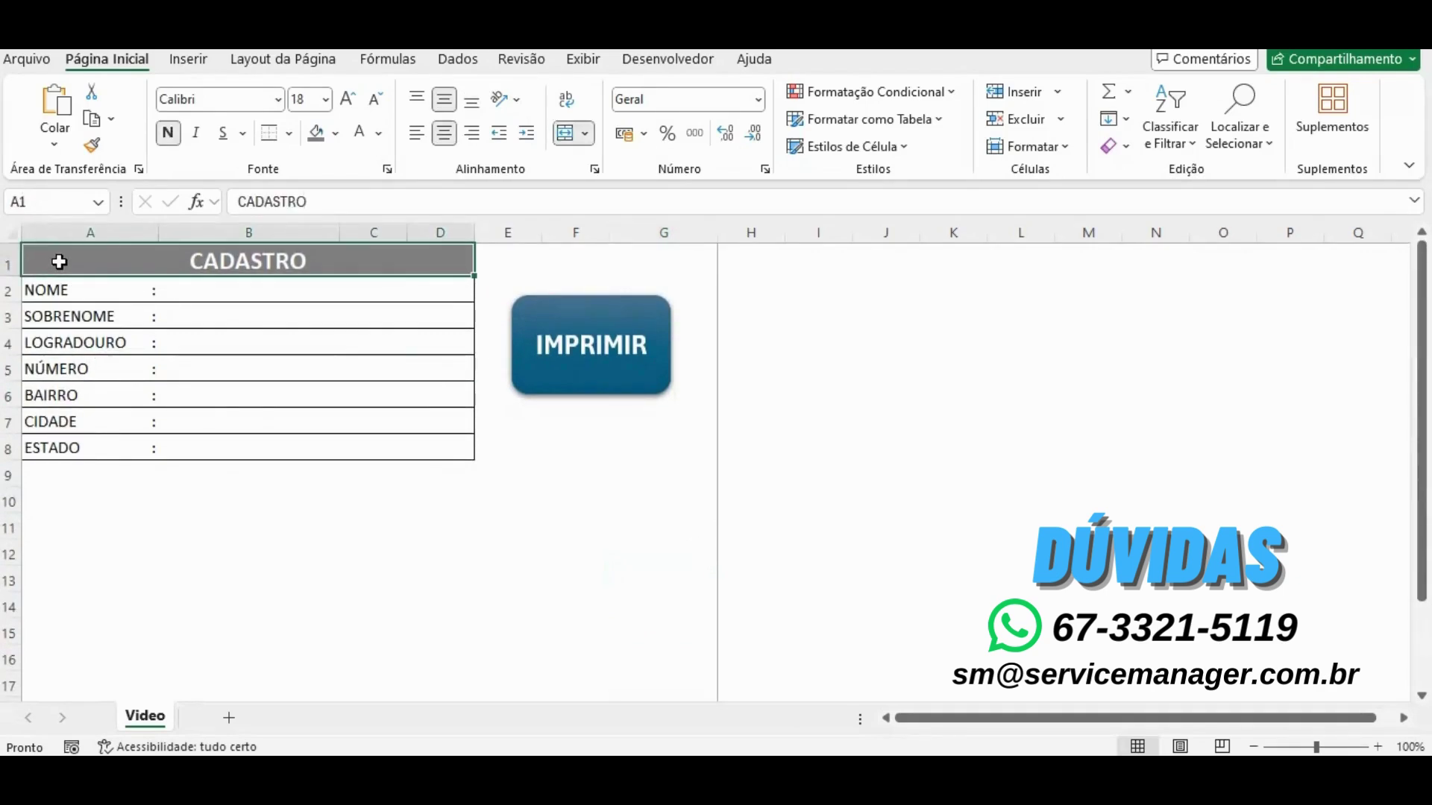
left_click_drag(59, 261, 617, 730)
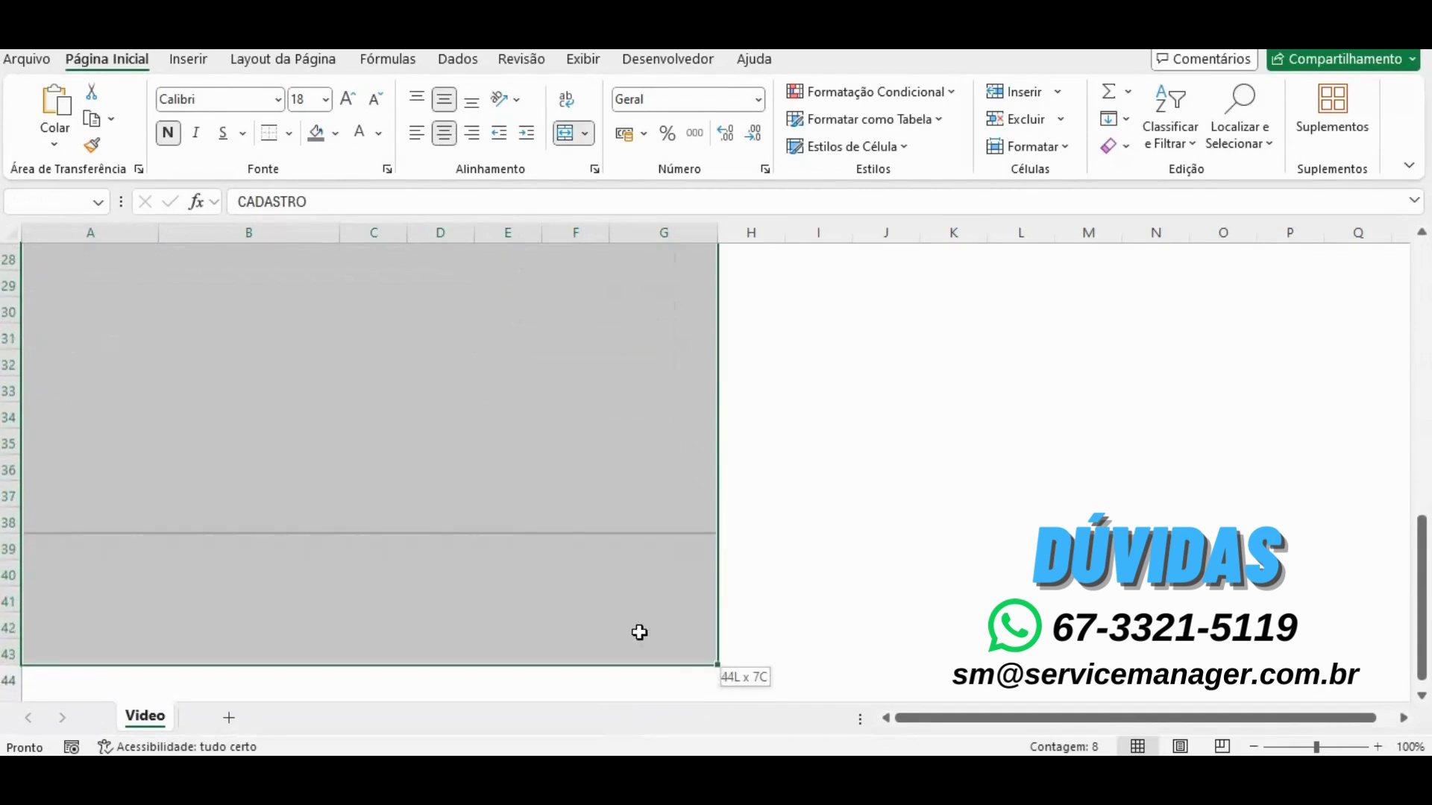
left_click_drag(617, 730, 690, 515)
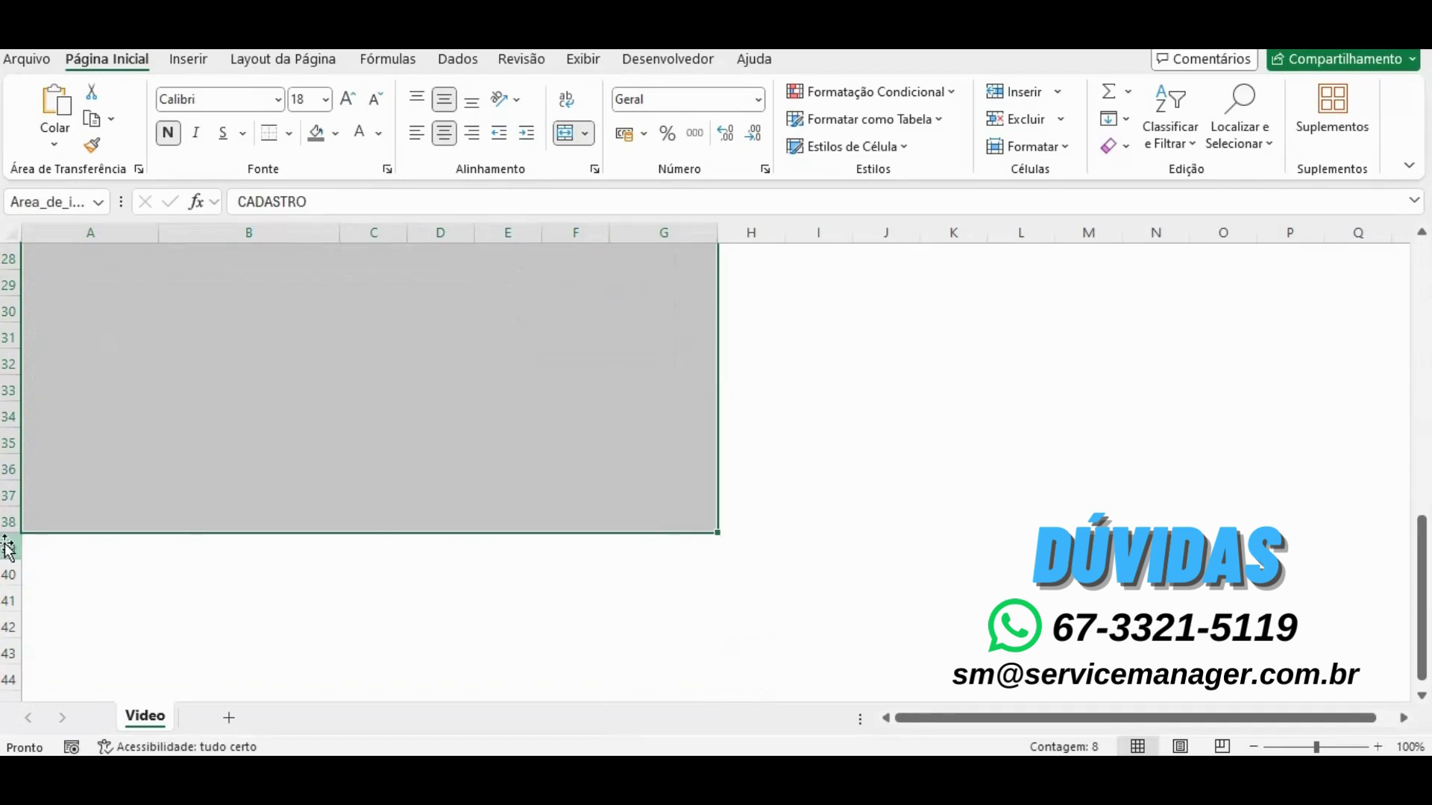
scroll(384, 475, "up", 10)
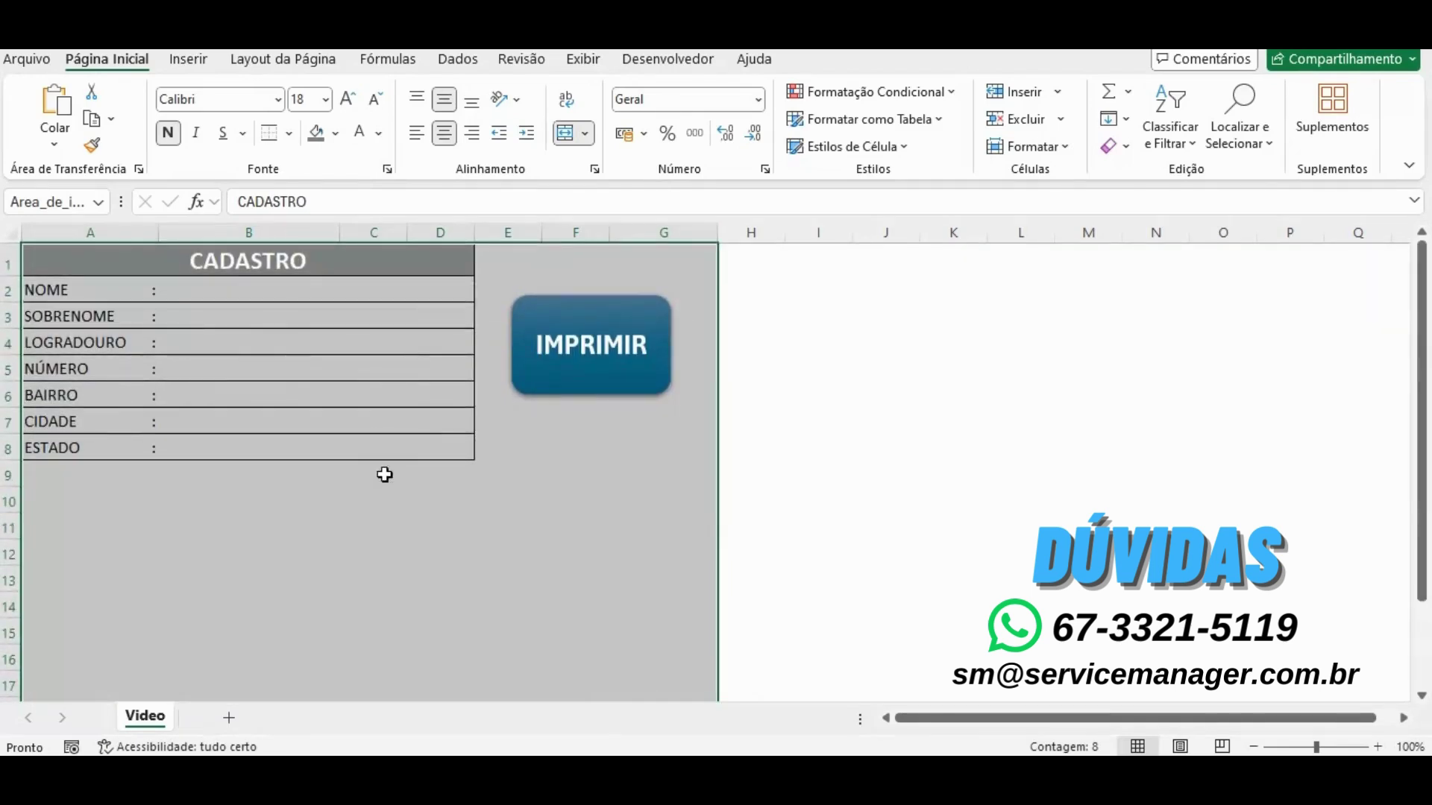
scroll(357, 574, "down", 5)
scroll(357, 575, "up", 5)
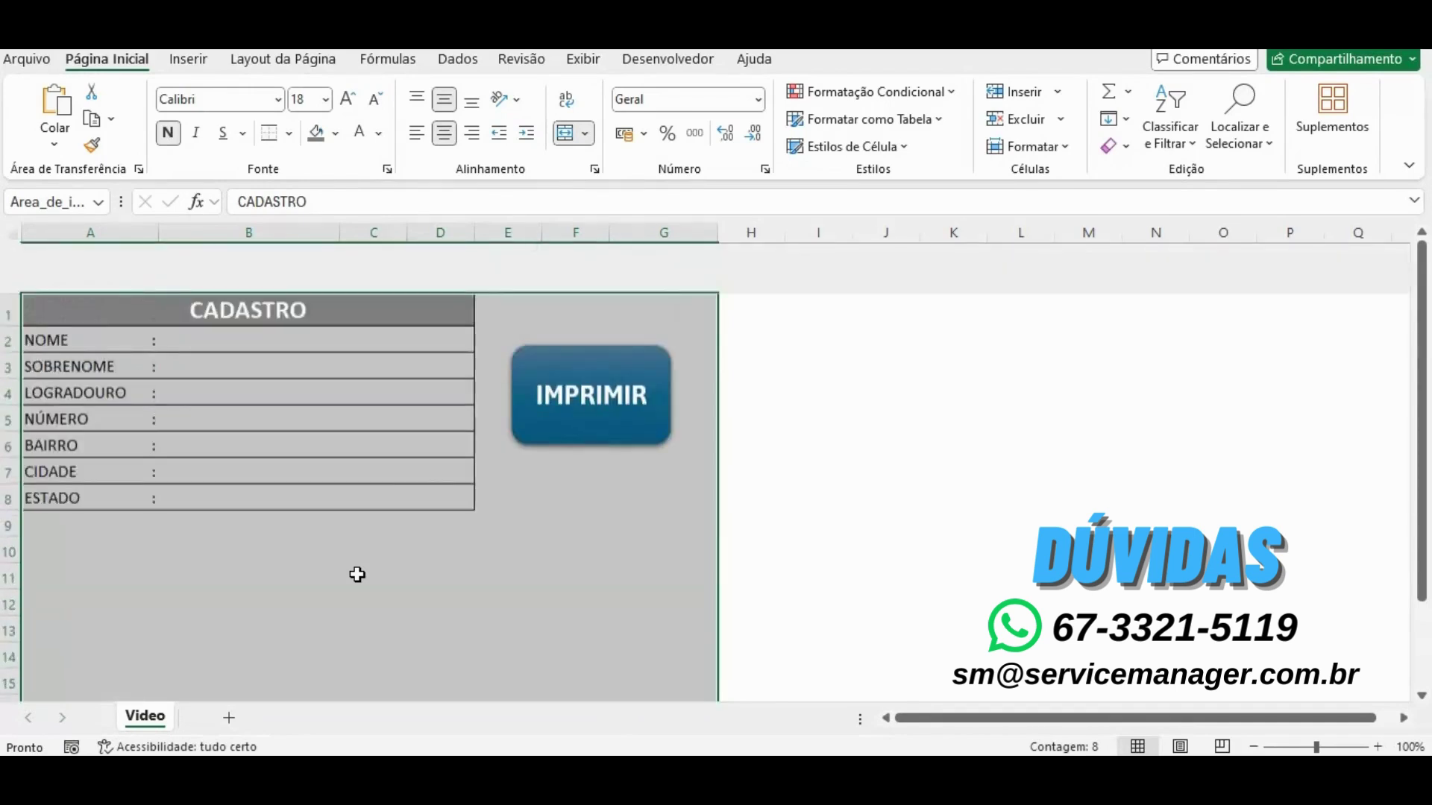
left_click(316, 571)
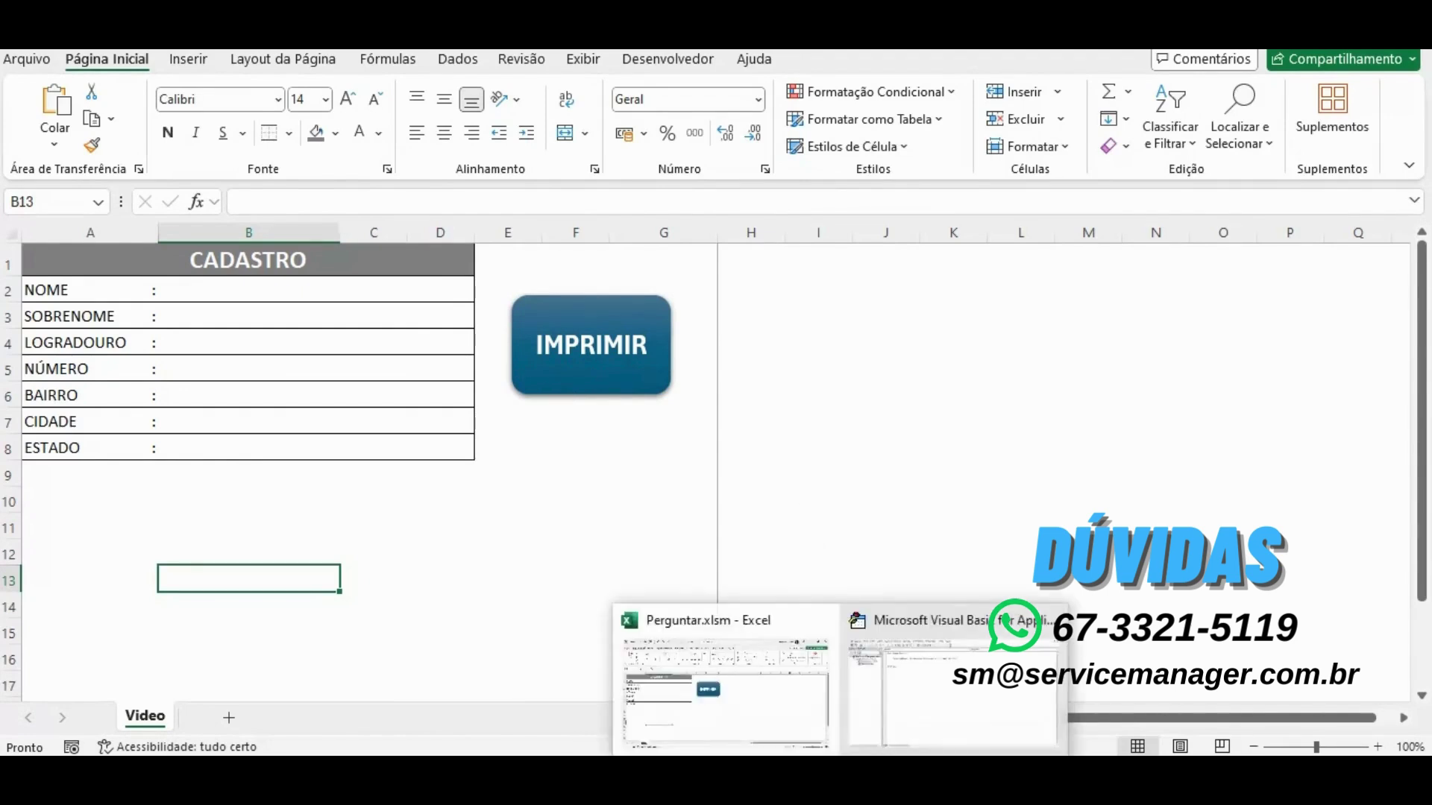
left_click(948, 716)
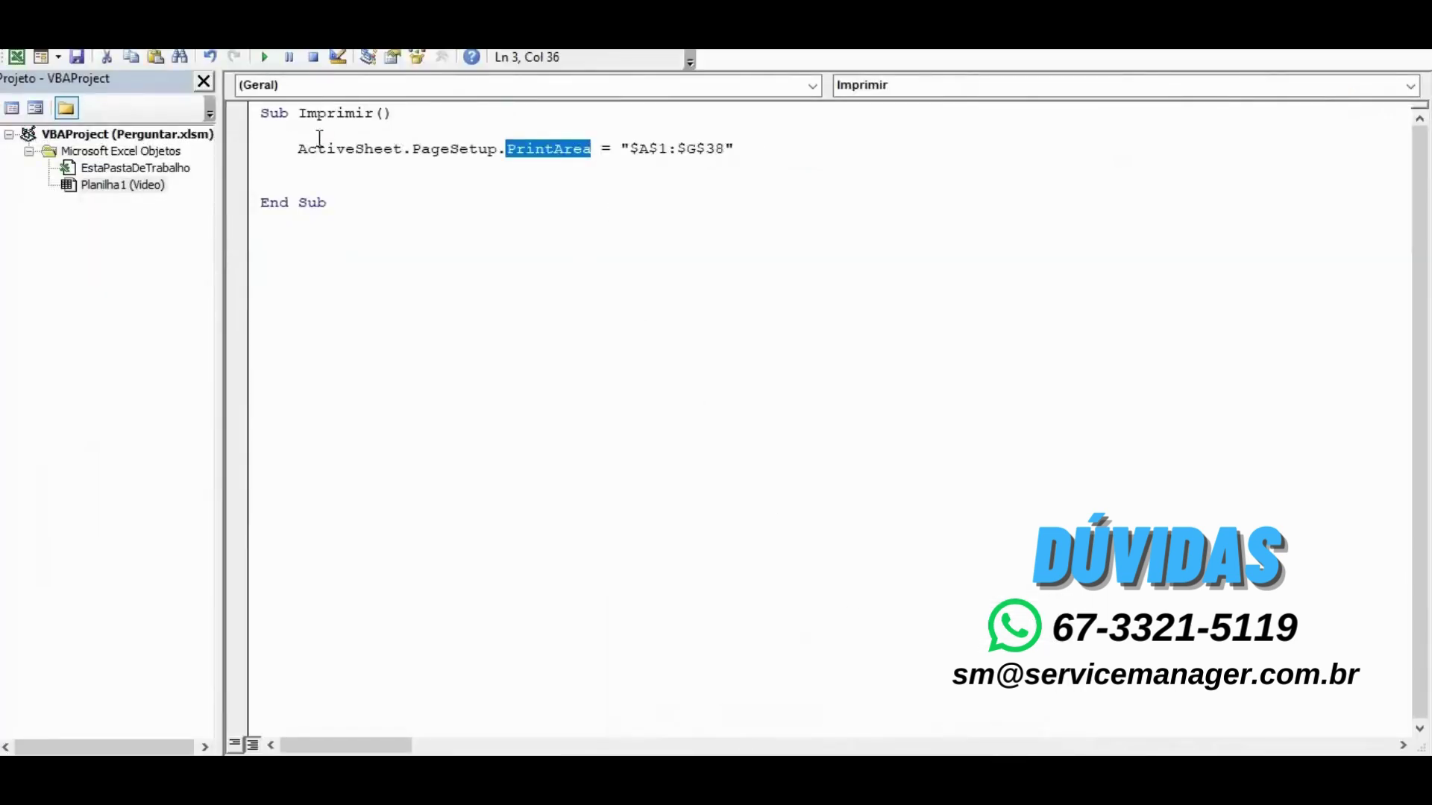
Under the PrintArea line, start writing ActiveWindow.SelectedSheets.PrintOut, completing SelectedSheets with IntelliSense.
left_click(319, 168)
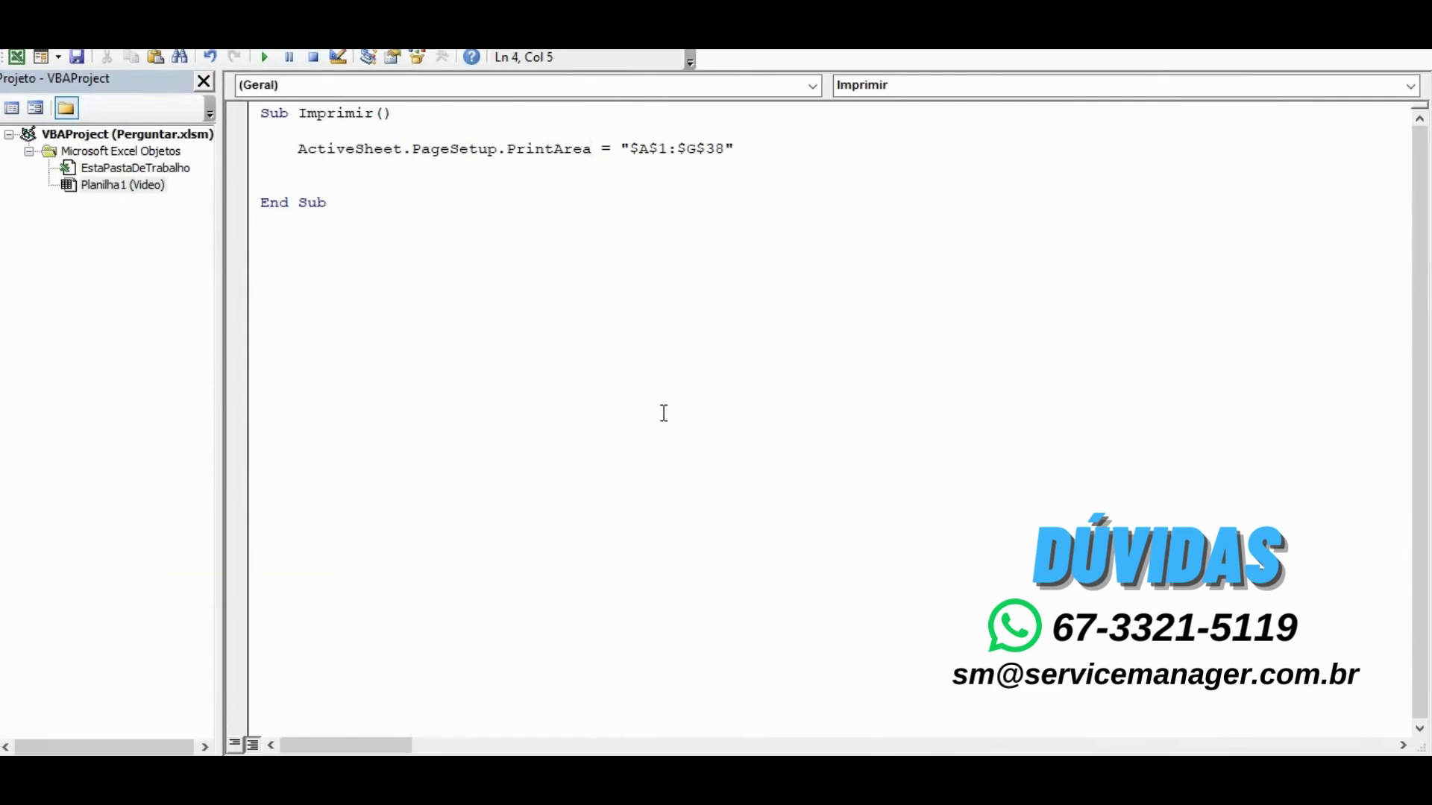
type("active")
type("win")
type("dow")
type(".sele")
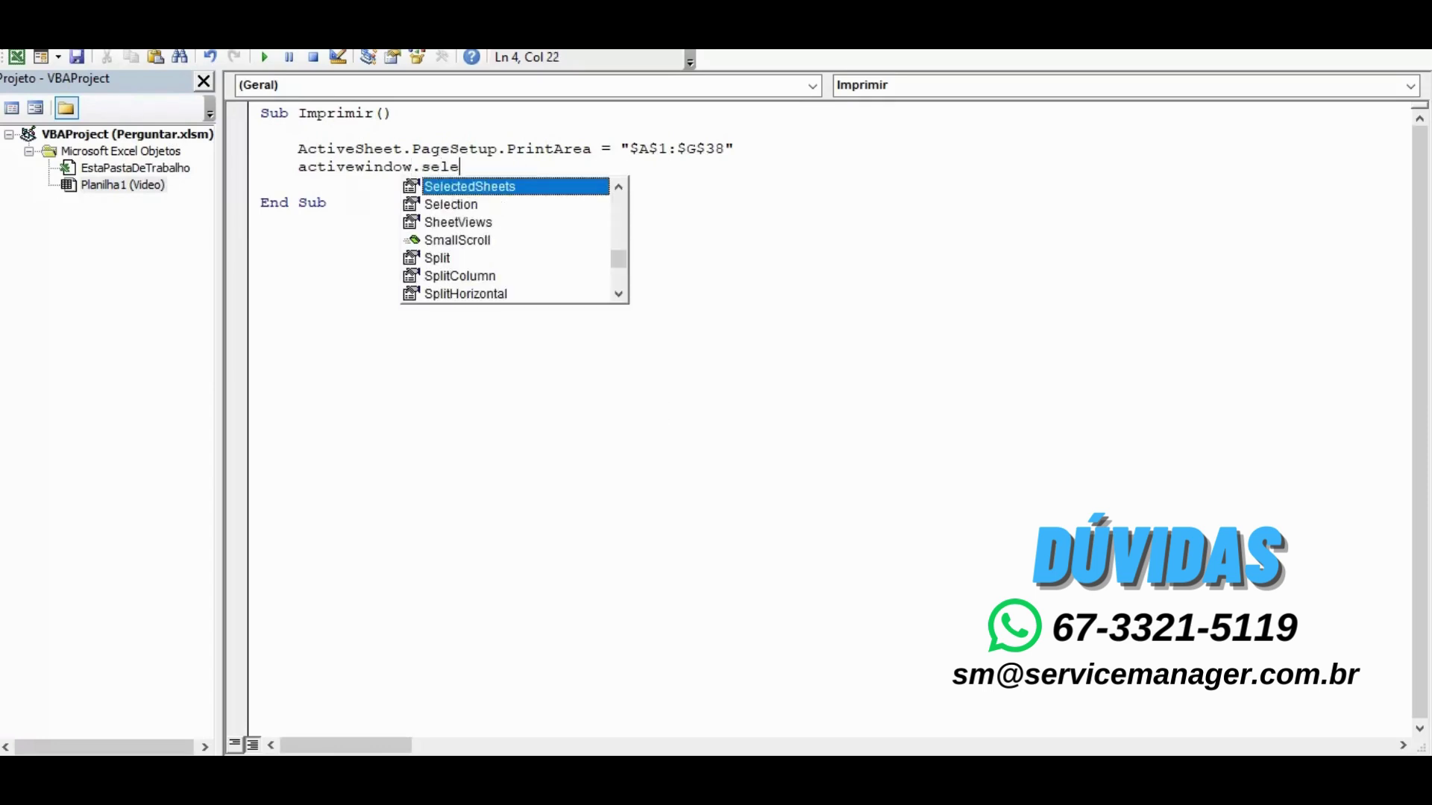
type("cted")
type("s")
double_click(498, 192)
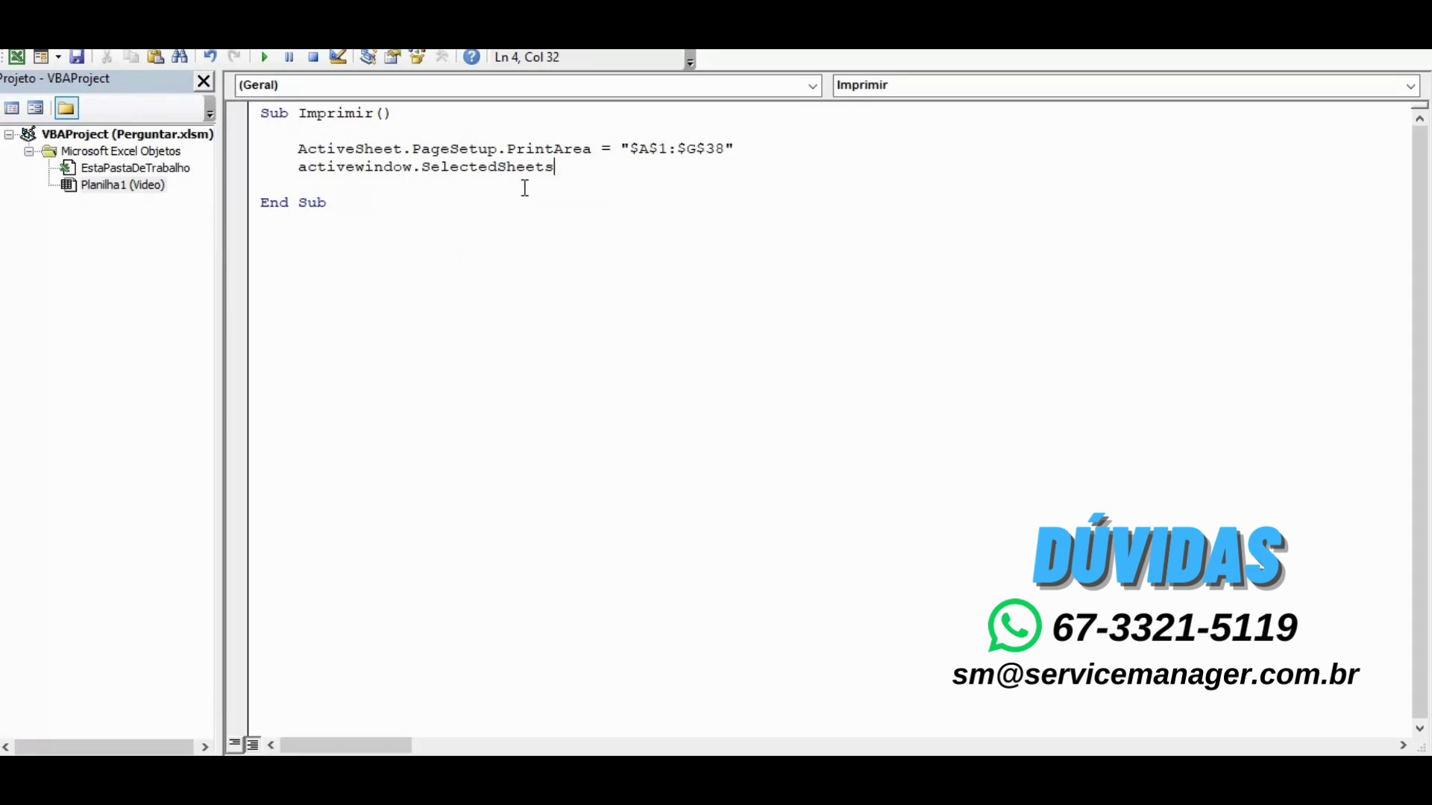
type(".print")
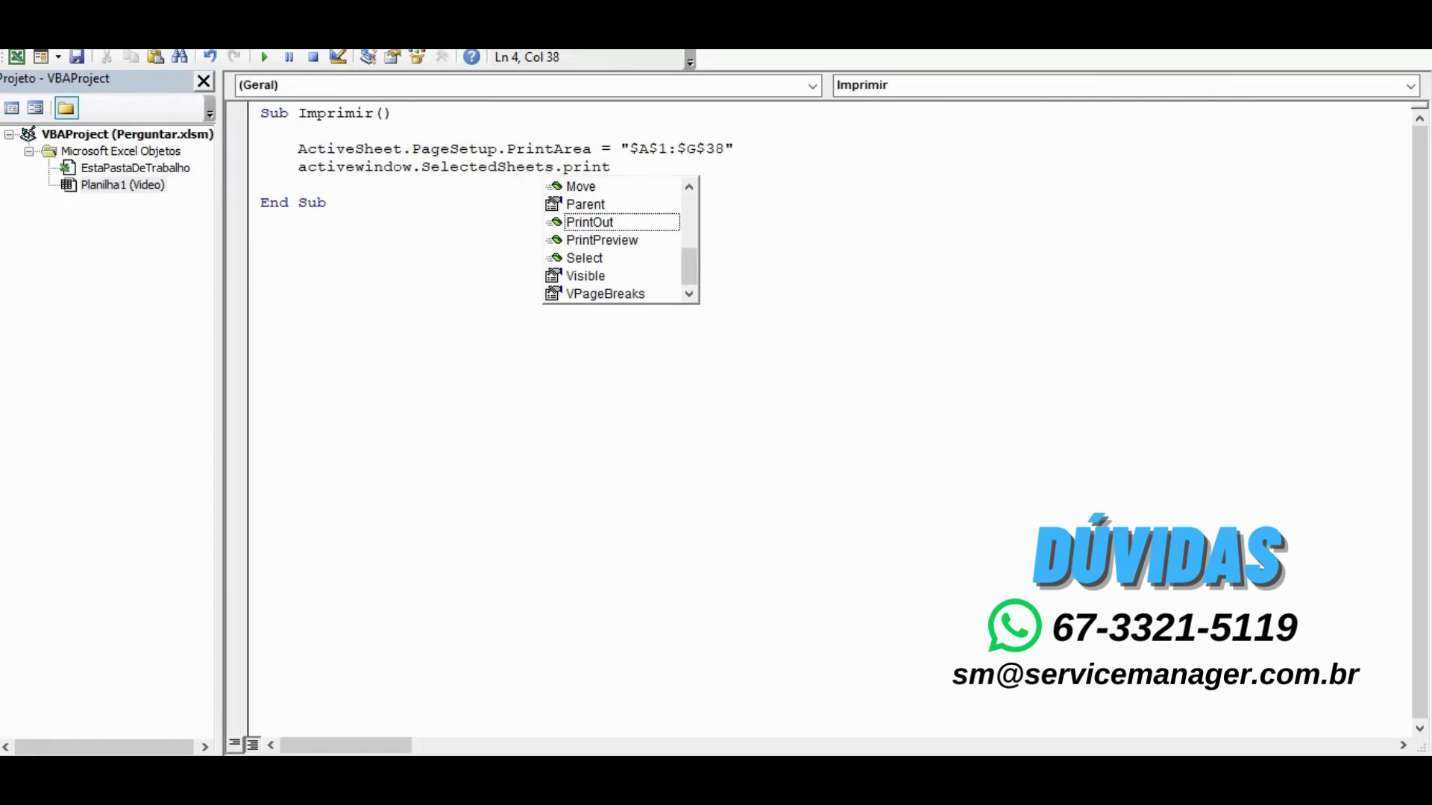
type("out")
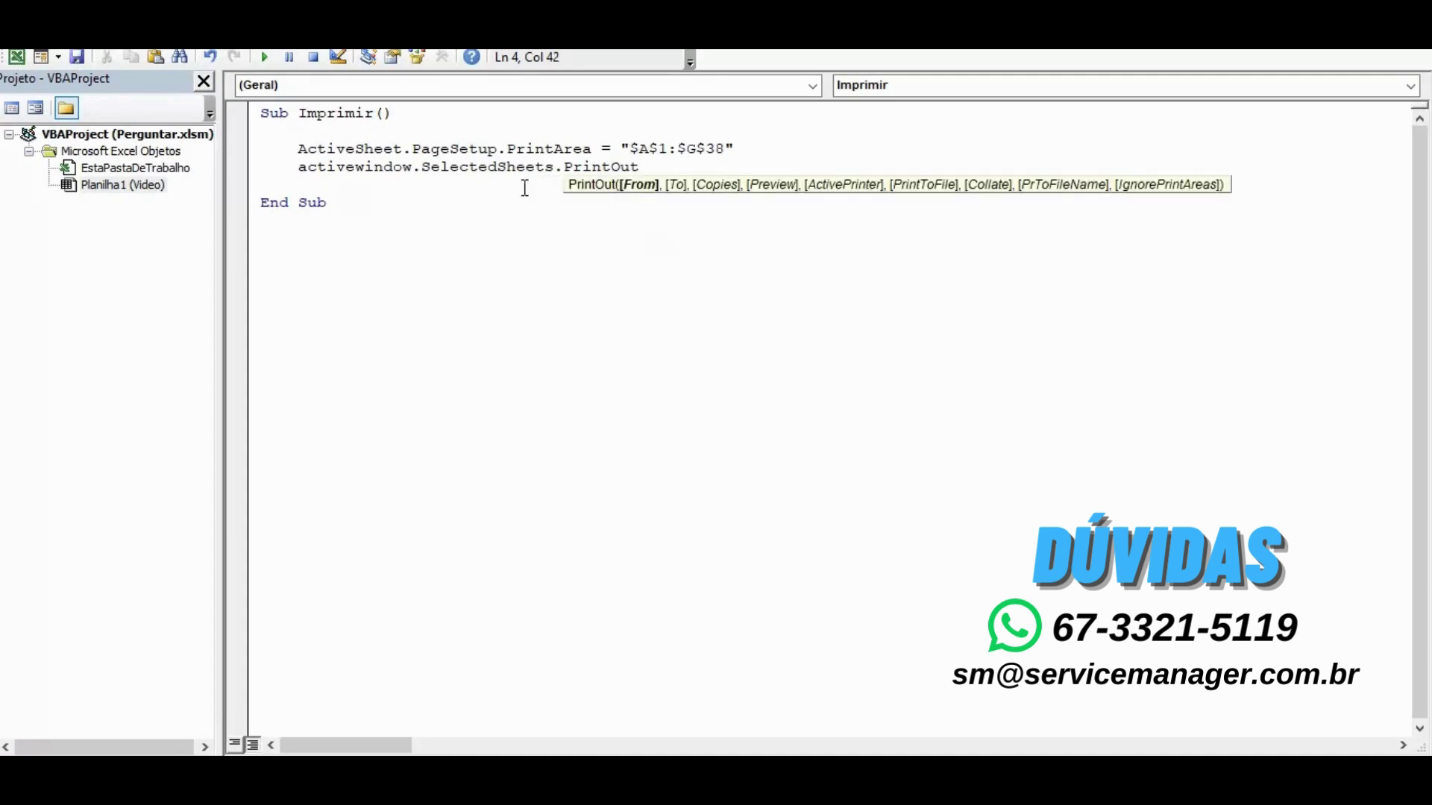
type(" =")
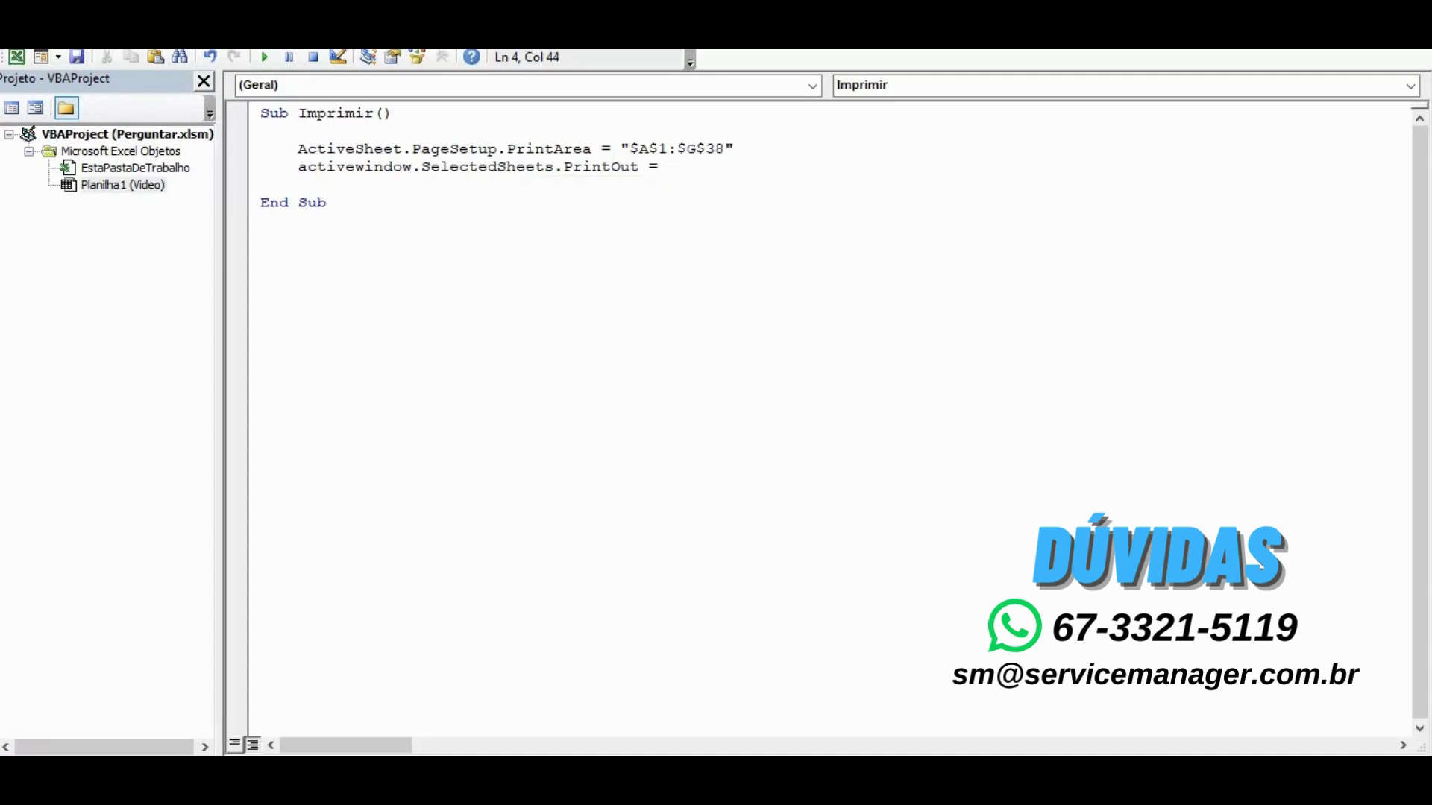
Finish the line as 'ActiveWindow.SelectedSheets.PrintOut copies:=1' and add a blank line below End Sub.
key("BackSpace")
type("c")
type("opies")
type(":")
type("=1")
key("BackSpace")
type("3")
key("BackSpace")
type("1")
left_click(400, 283)
key("Return")
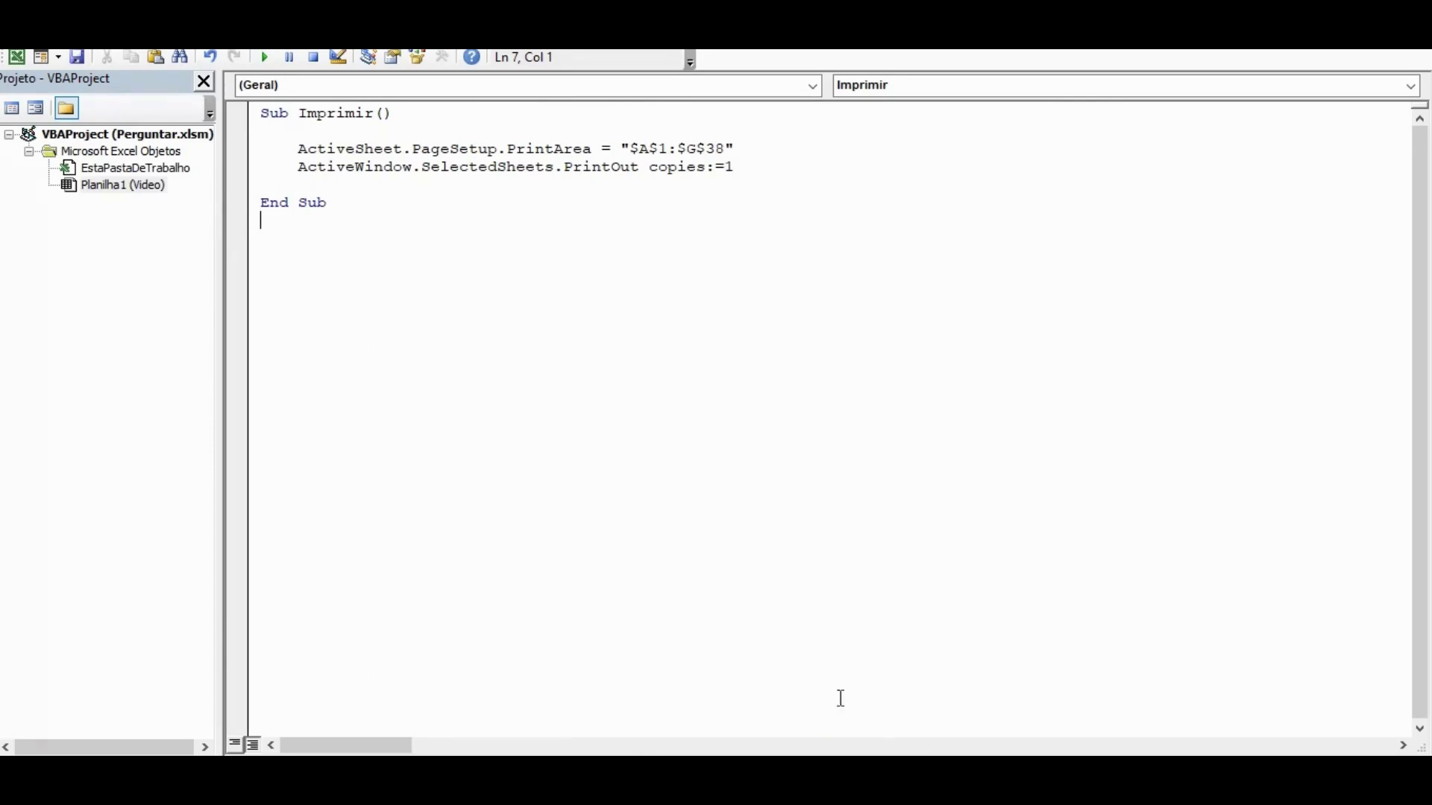
Uncheck 'Imprimir objeto' in the IMPRIMIR shape's Tamanho e Propriedades settings.
left_click(755, 671)
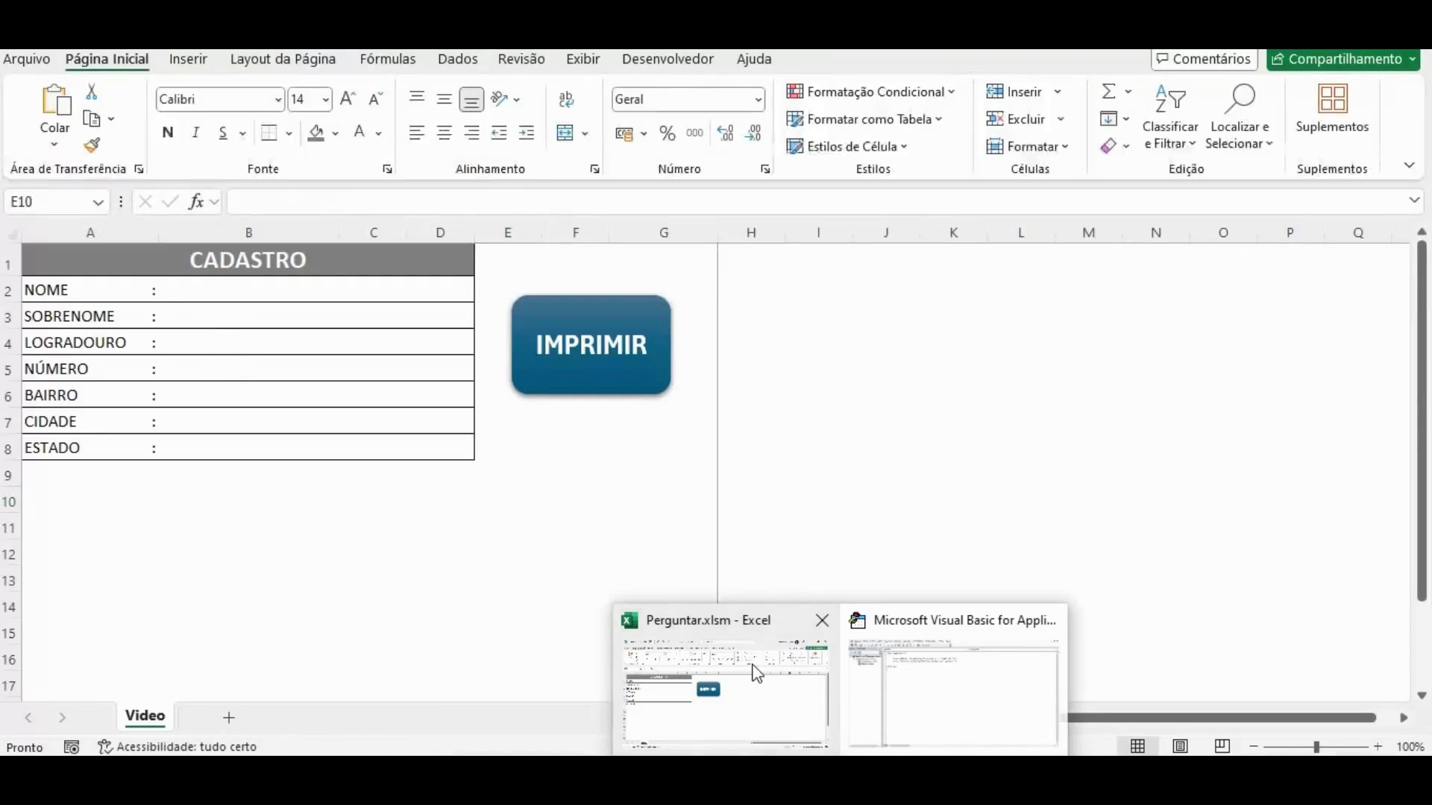
left_click(619, 382)
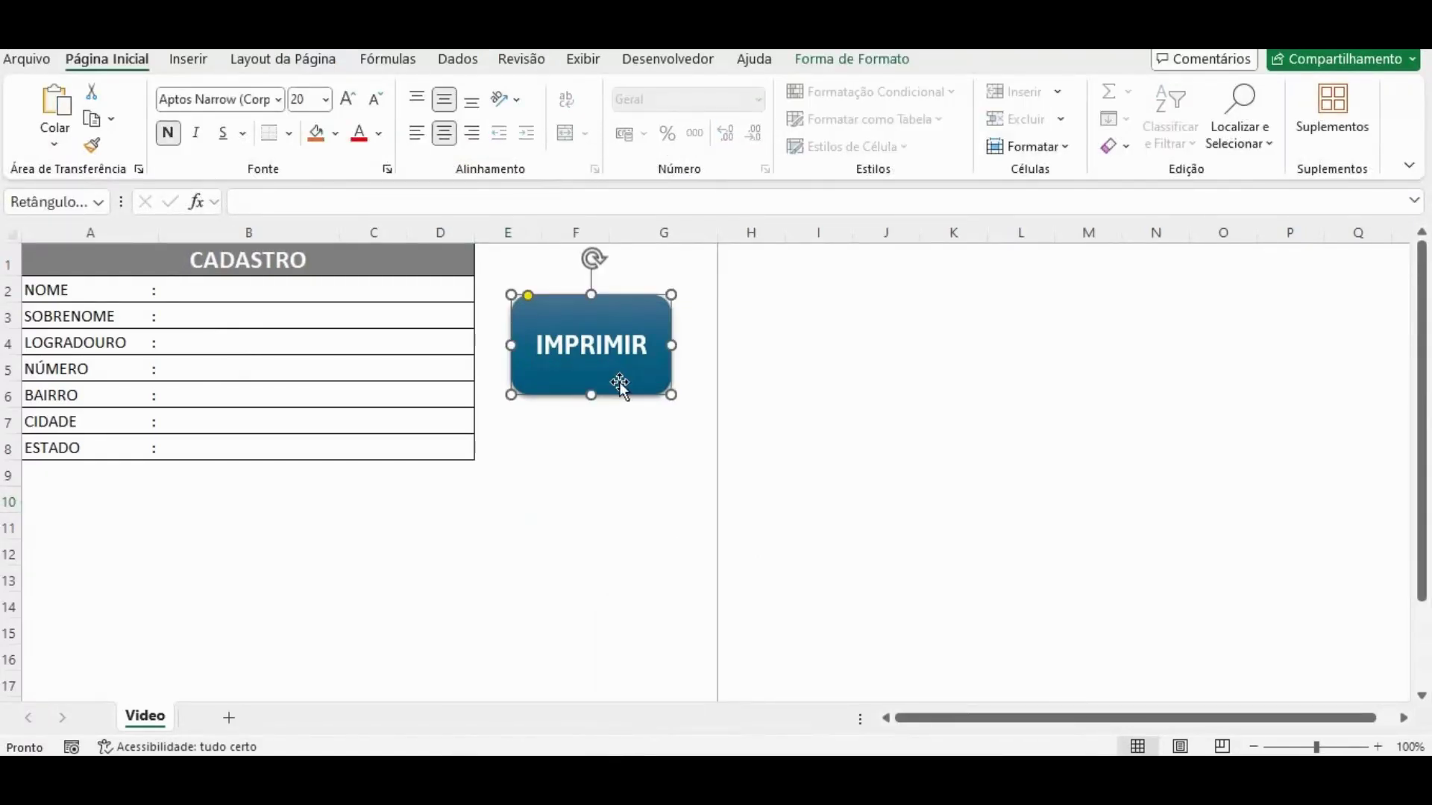
right_click(619, 382)
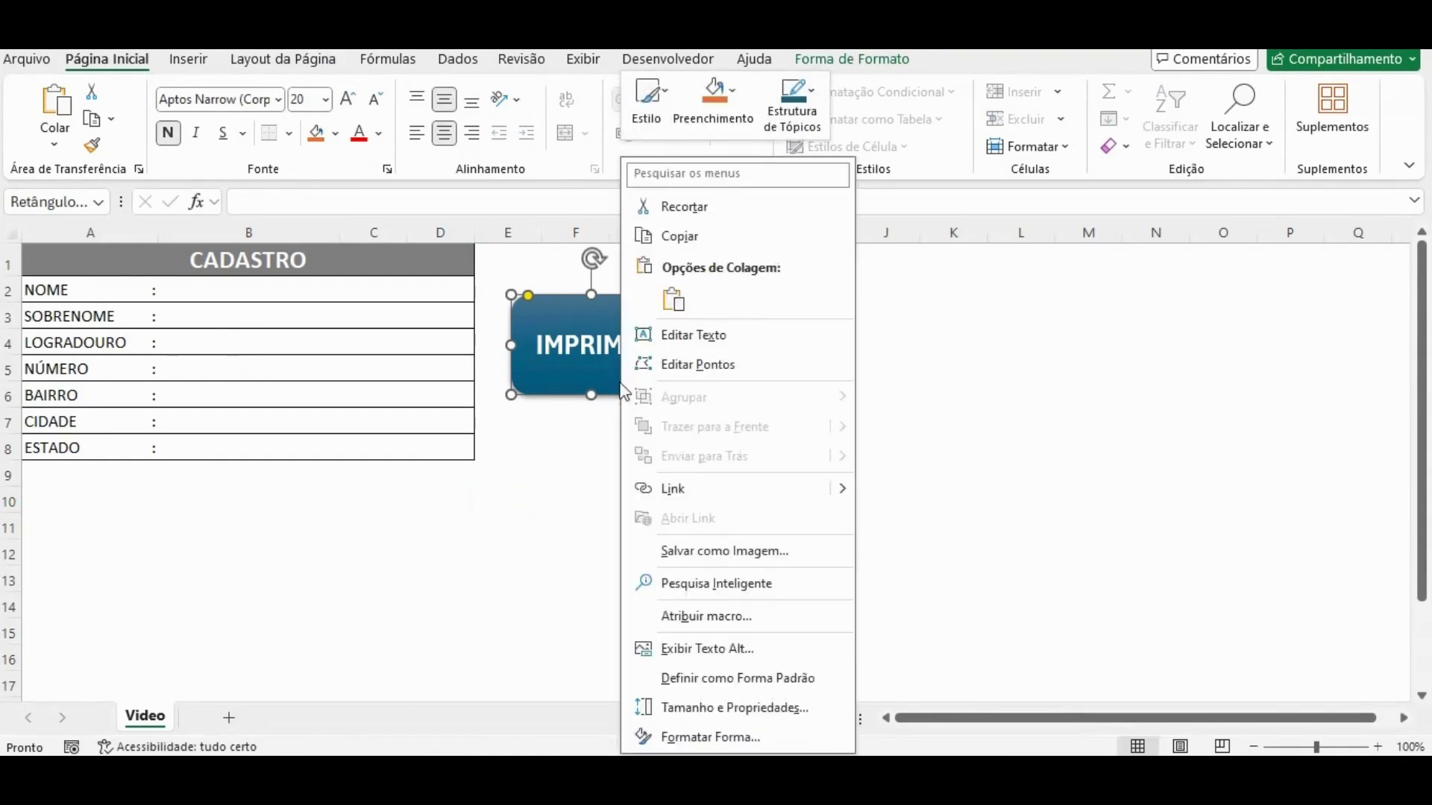
left_click(732, 717)
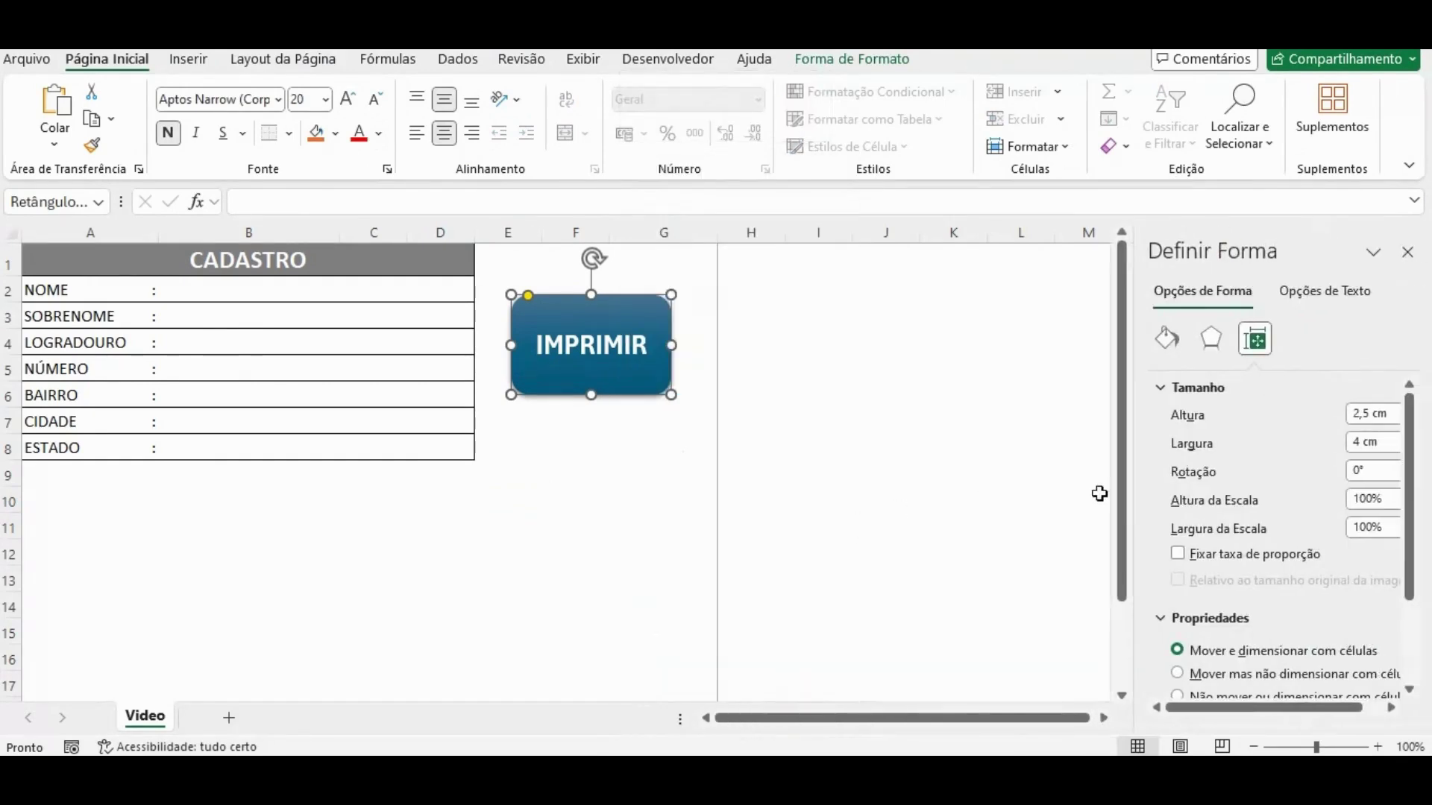
scroll(1198, 520, "down", 3)
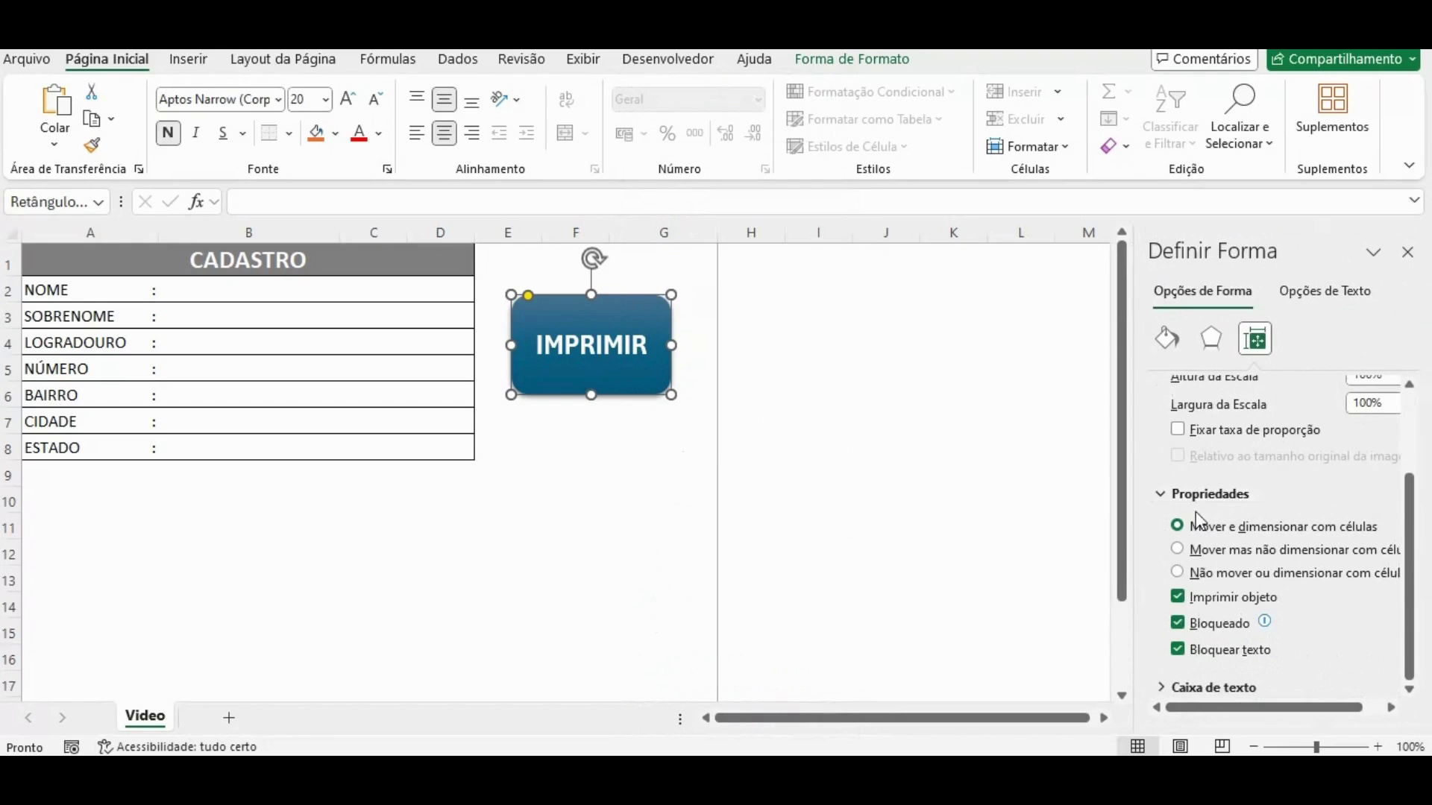
left_click(1180, 601)
left_click(1408, 252)
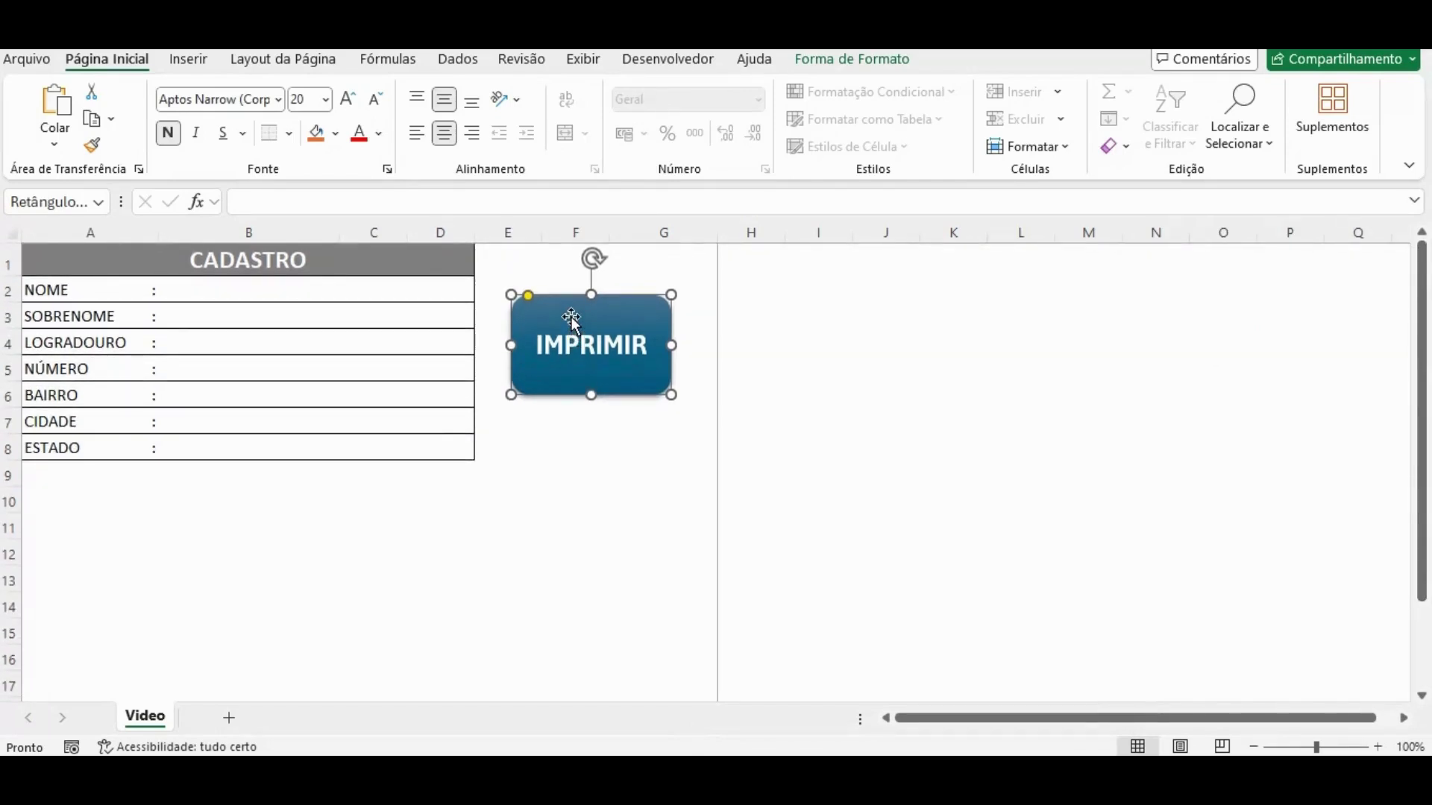
Drag the IMPRIMIR button into columns E–G beside the CADASTRO table, then go back to the VBA editor.
left_click_drag(572, 319, 809, 330)
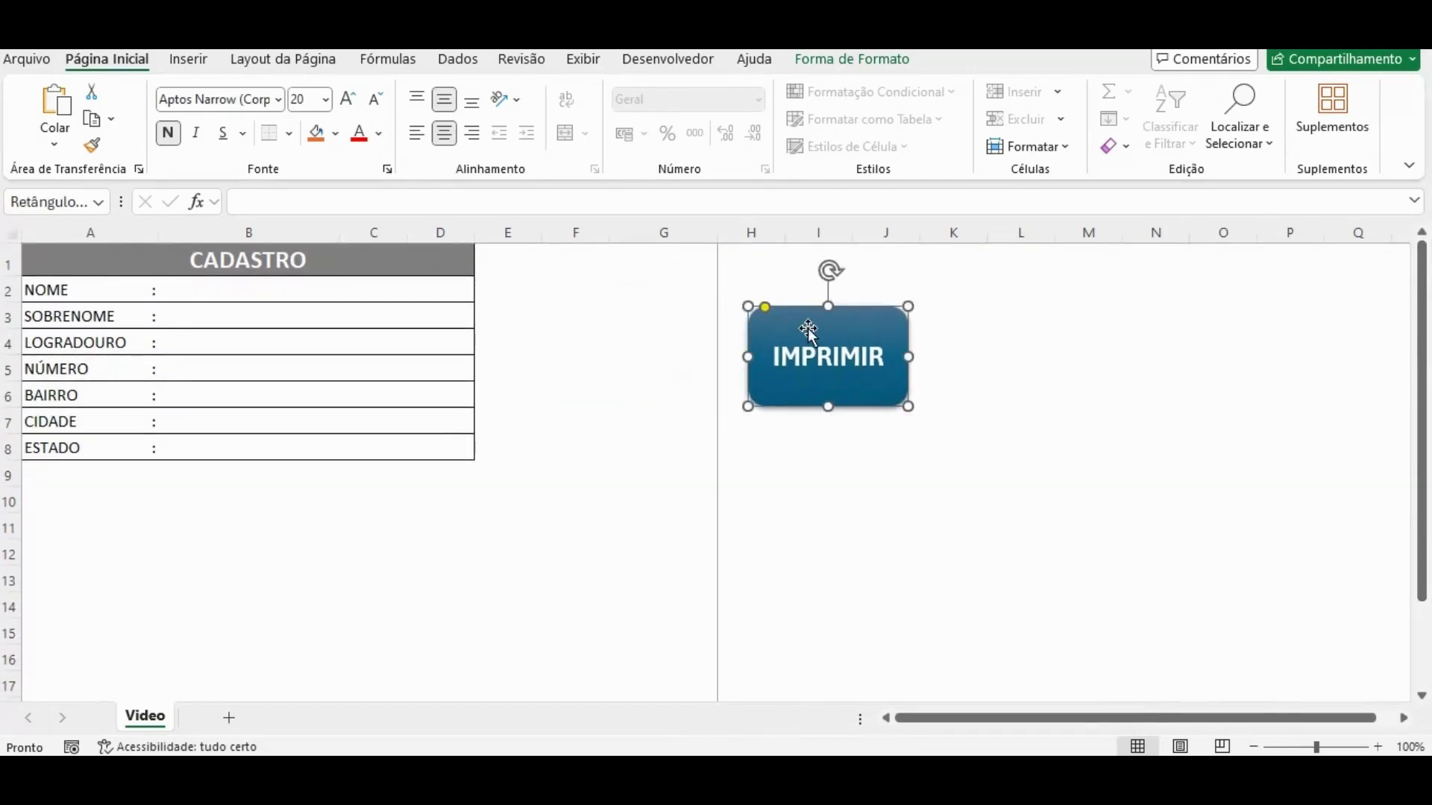
scroll(629, 432, "down", 2)
scroll(629, 432, "down", 3)
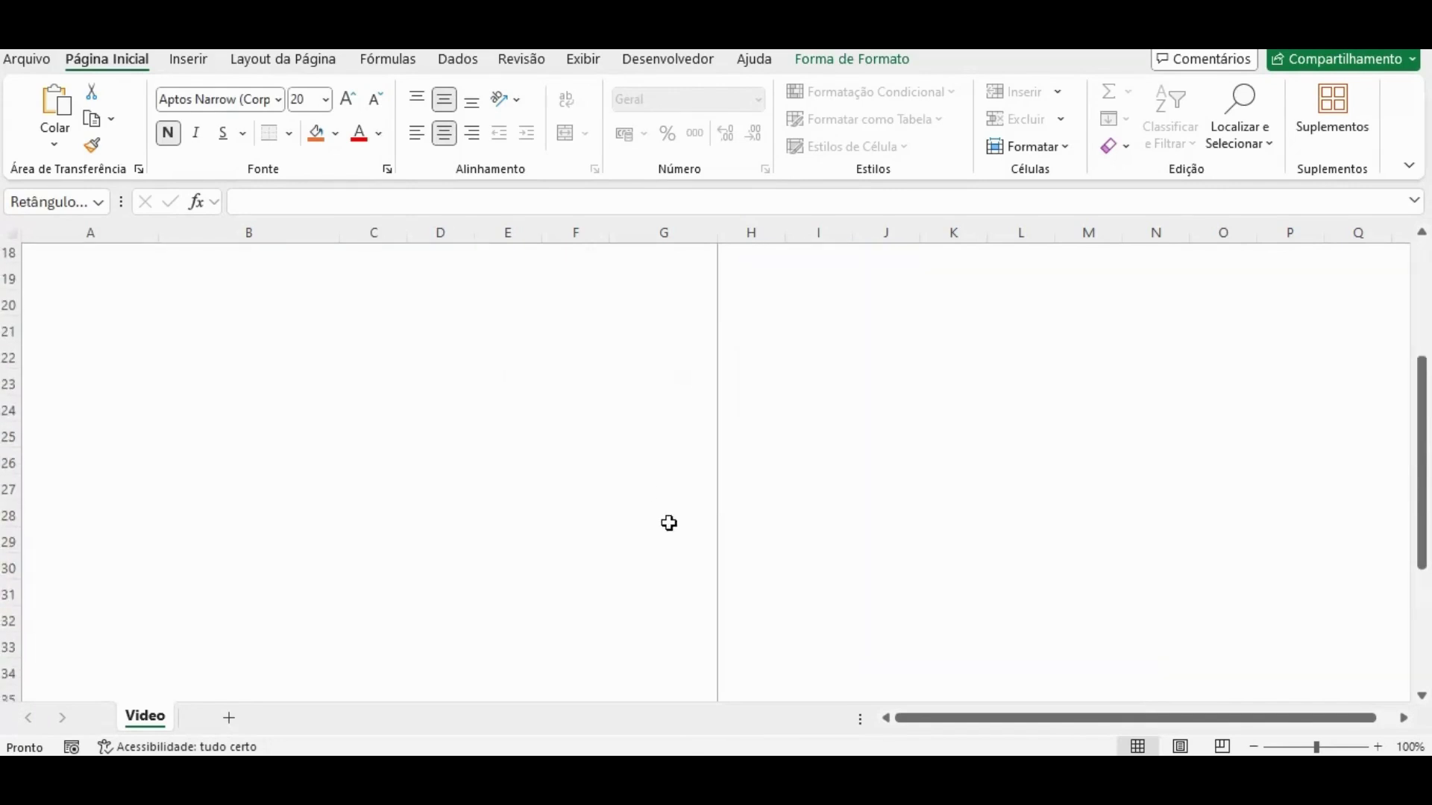
scroll(656, 530, "down", 3)
scroll(641, 494, "up", 8)
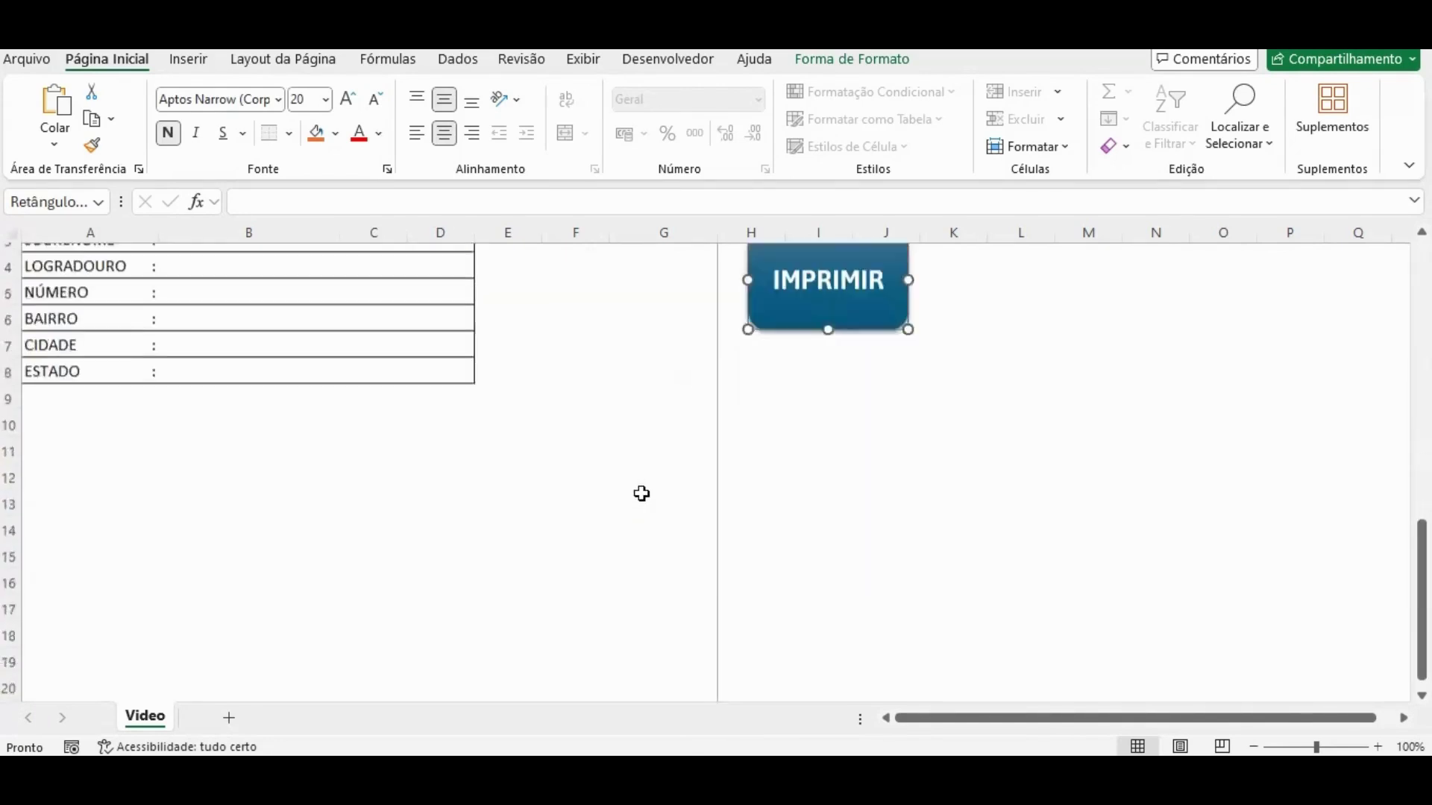
scroll(642, 493, "up", 1)
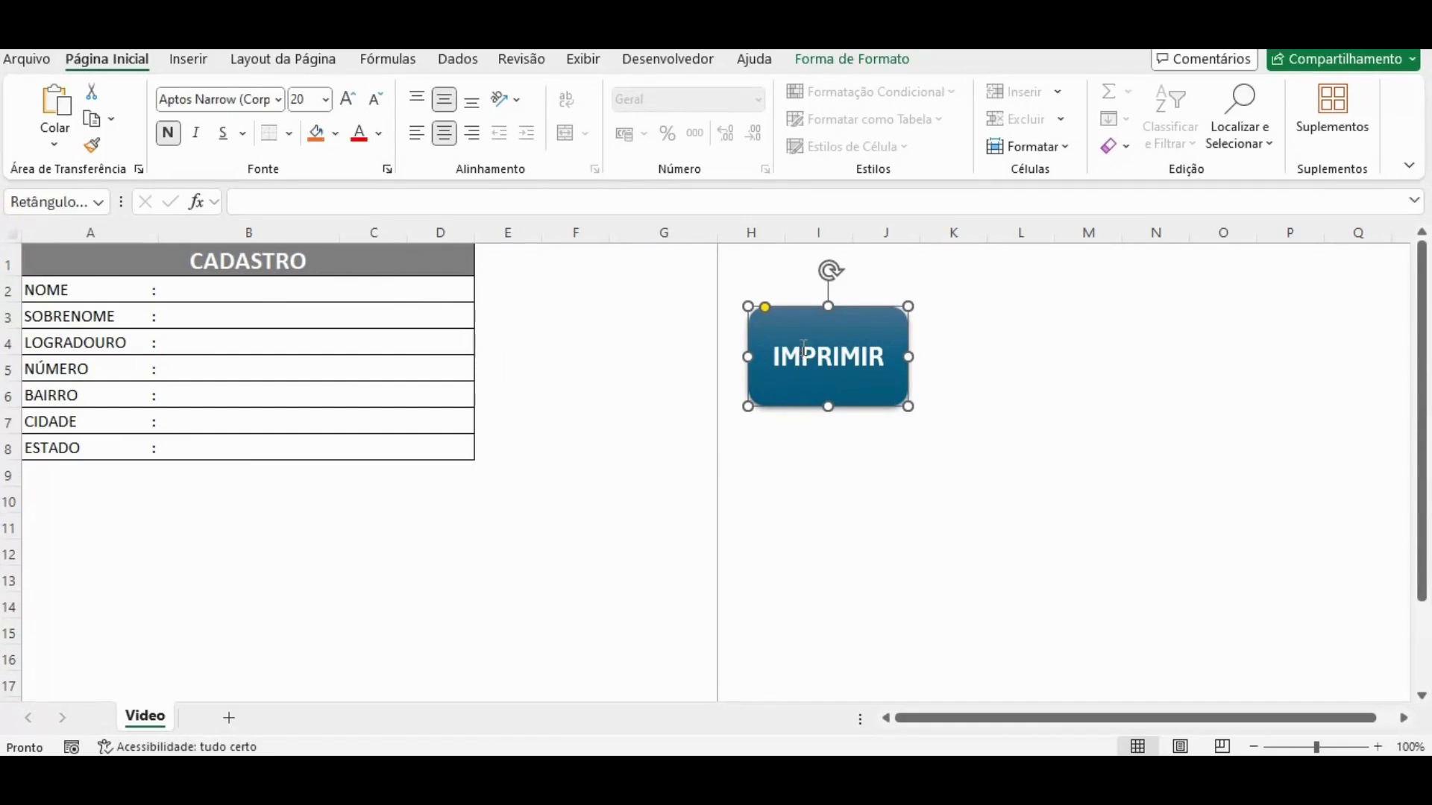
mouse_move(796, 329)
left_mouse_down()
mouse_move(584, 329)
mouse_move(567, 310)
left_mouse_up()
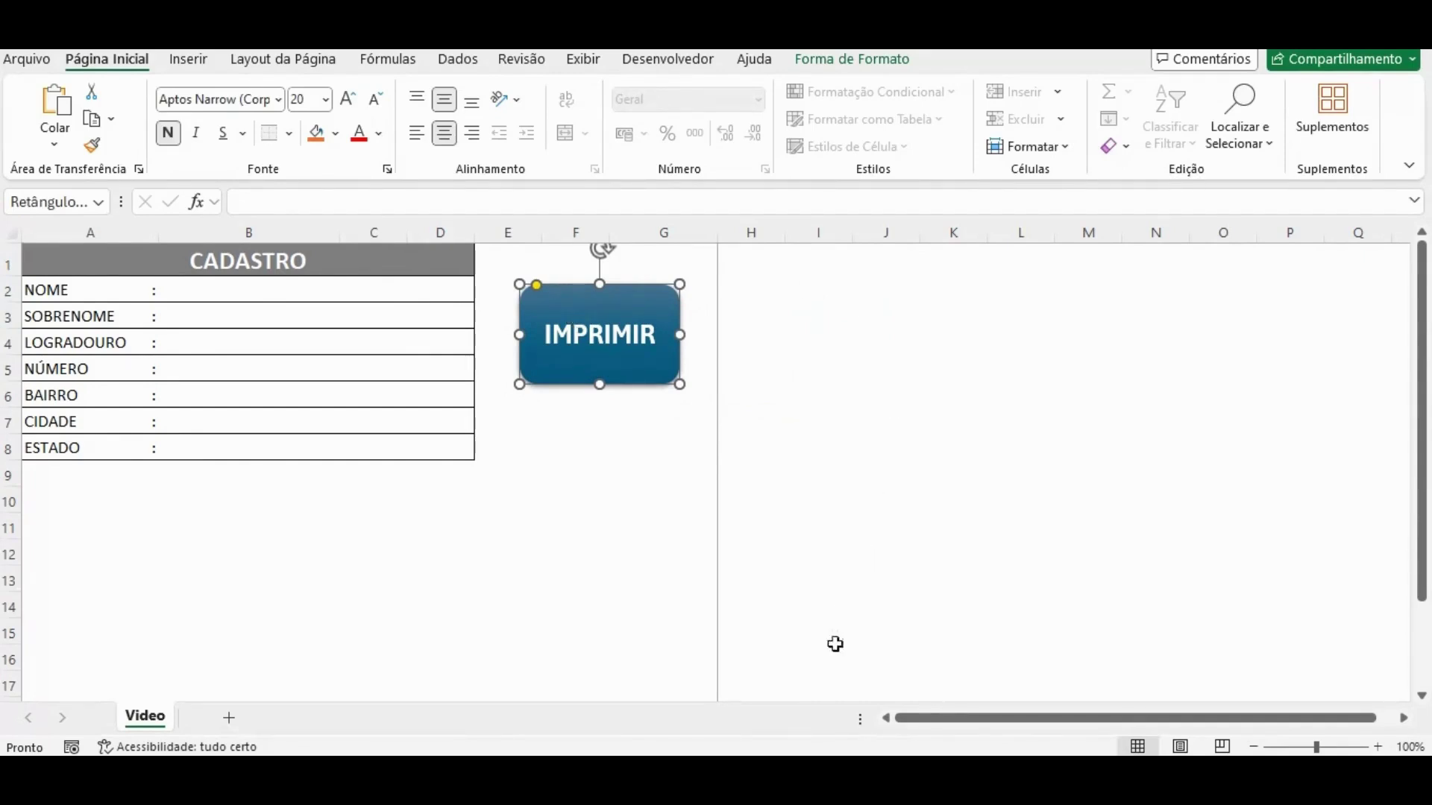
left_click(890, 718)
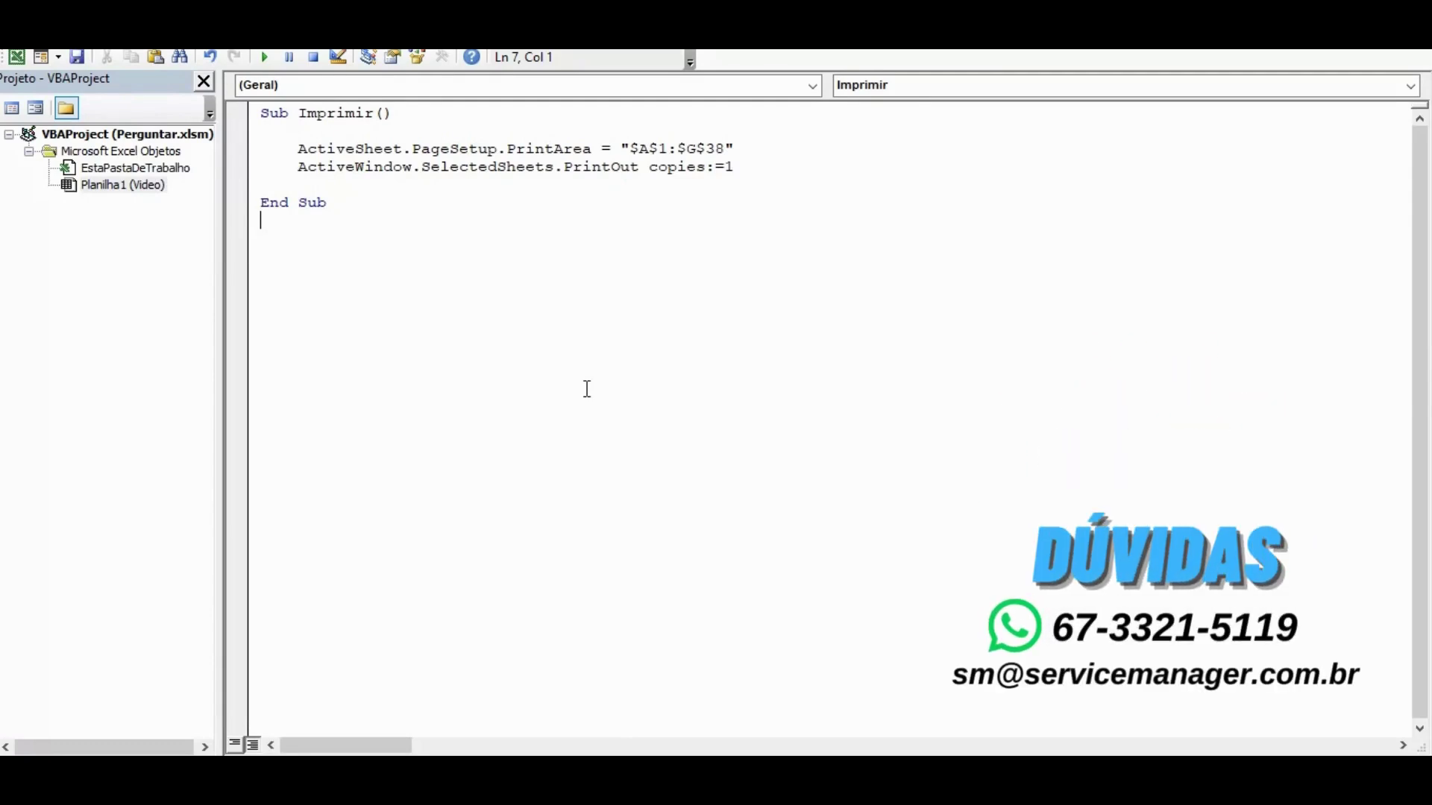
Type 'sub pergunta' below Imprimir so VBA adds () and End Sub, then open a blank line inside.
key("Return")
type("s")
type("ub ")
type("pergunta")
key("Return")
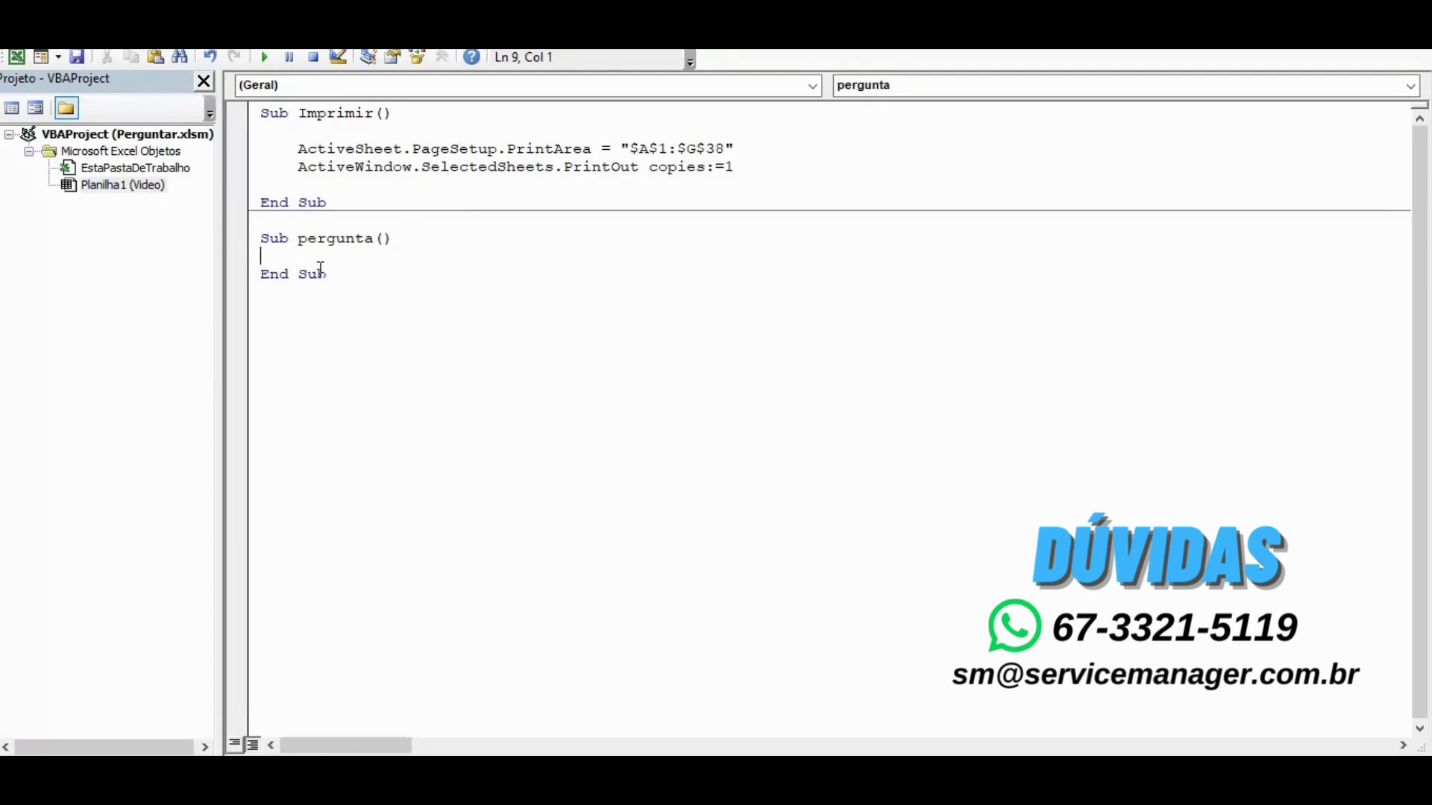
left_click_drag(291, 238, 263, 237)
left_click_drag(328, 276, 260, 279)
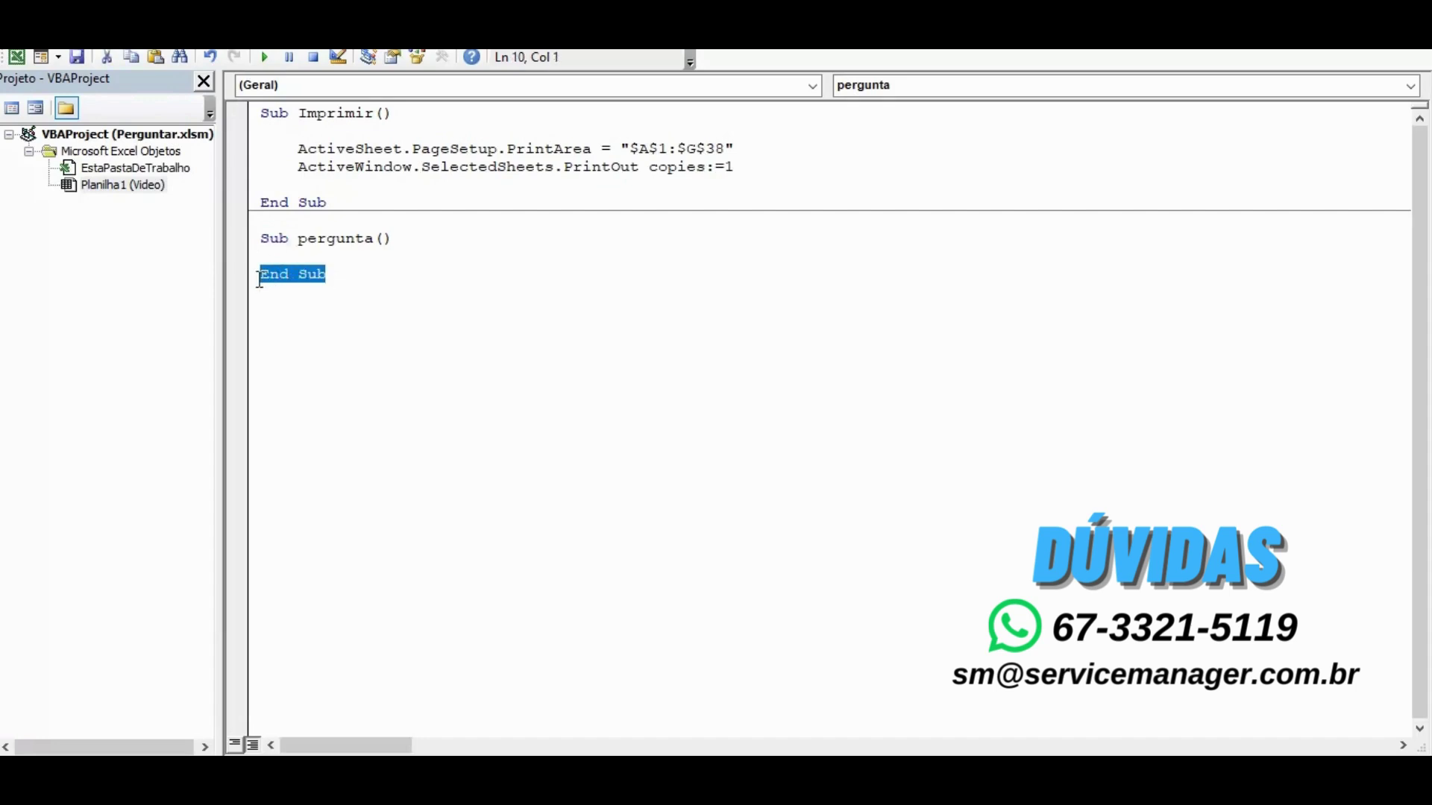
left_click(402, 238)
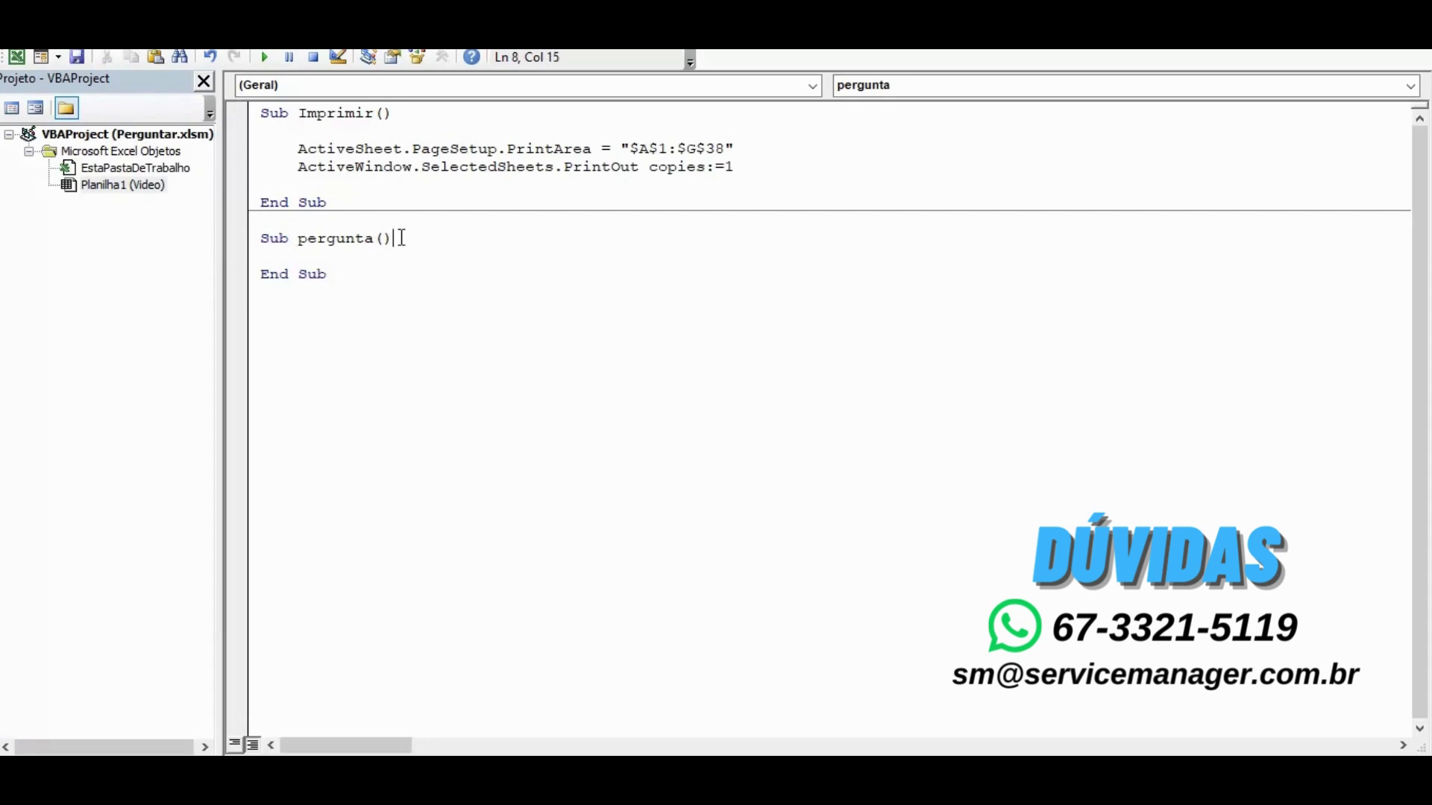
key("Return")
key("Return")
key("Return")
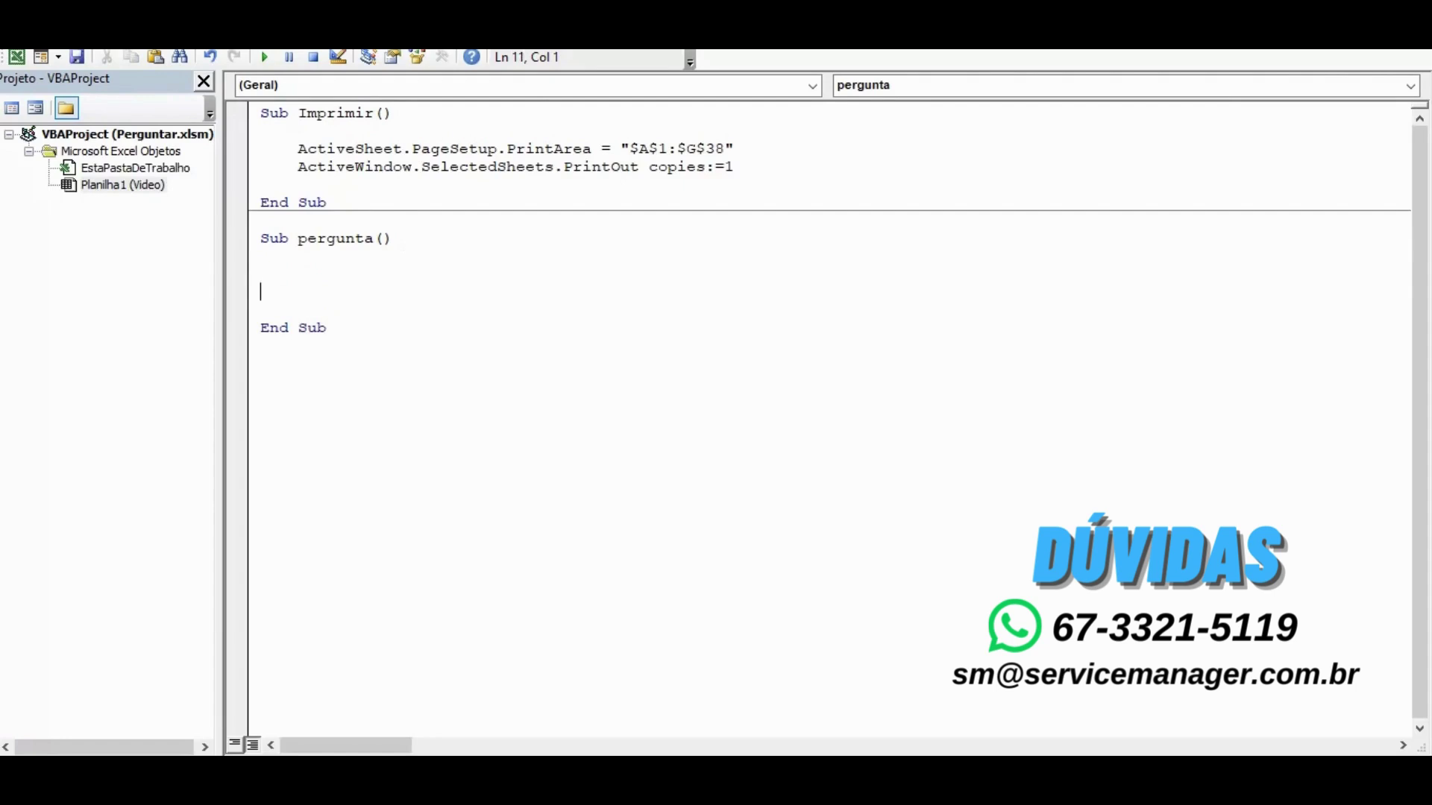
On an indented line in pergunta, write 'Dim resposta As vbmsgresult', correcting the mistyped variable name.
key("Up")
key("Tab")
type("di")
type("m perg")
type("unta")
left_click_drag(336, 274, 415, 274)
left_click(420, 275)
key("BackSpace")
key("BackSpace")
key("BackSpace")
key("BackSpace")
key("BackSpace")
key("BackSpace")
key("BackSpace")
key("BackSpace")
type("resul")
type("tado")
key("BackSpace")
key("BackSpace")
key("BackSpace")
key("BackSpace")
key("BackSpace")
key("BackSpace")
key("BackSpace")
type("sposta")
type("as")
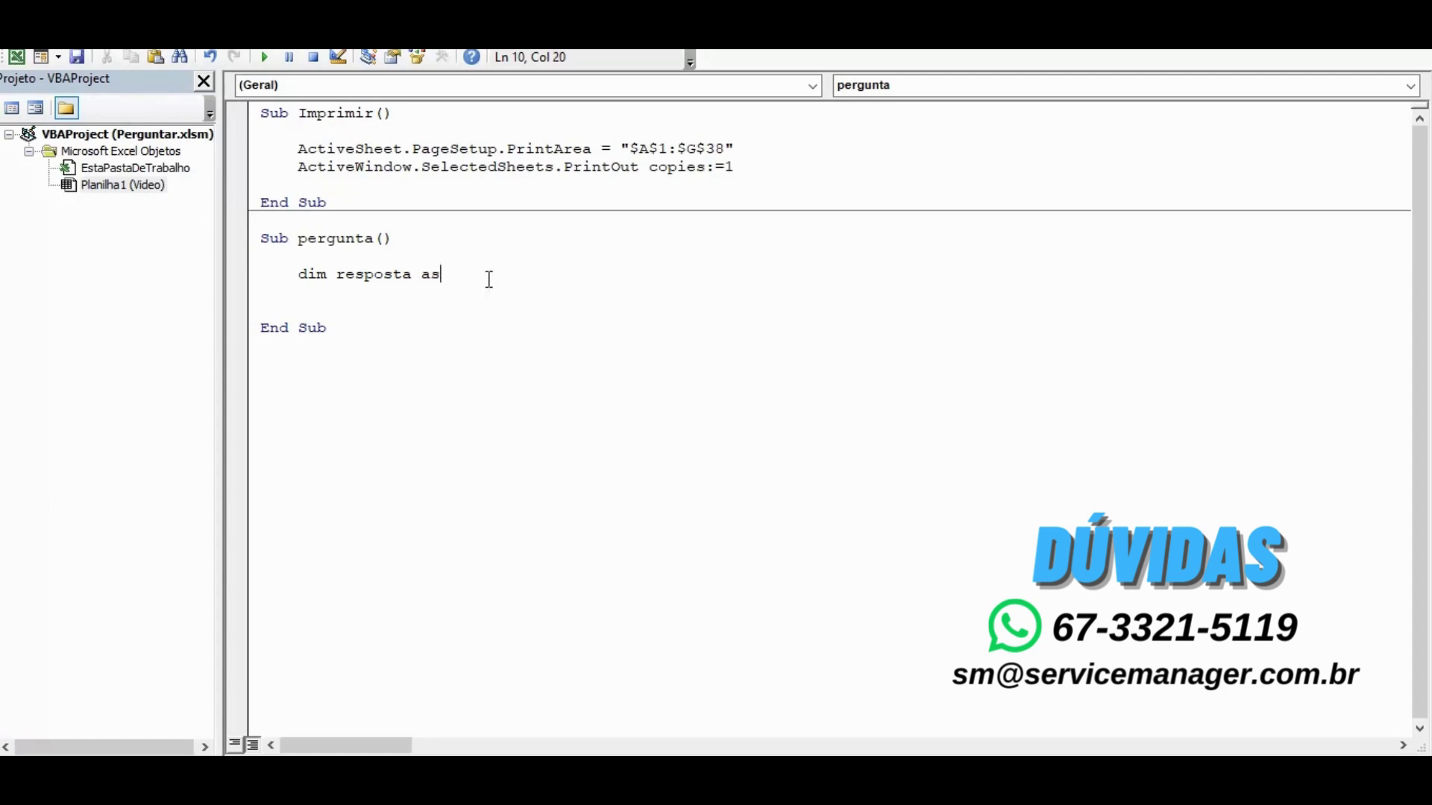
type(" vb")
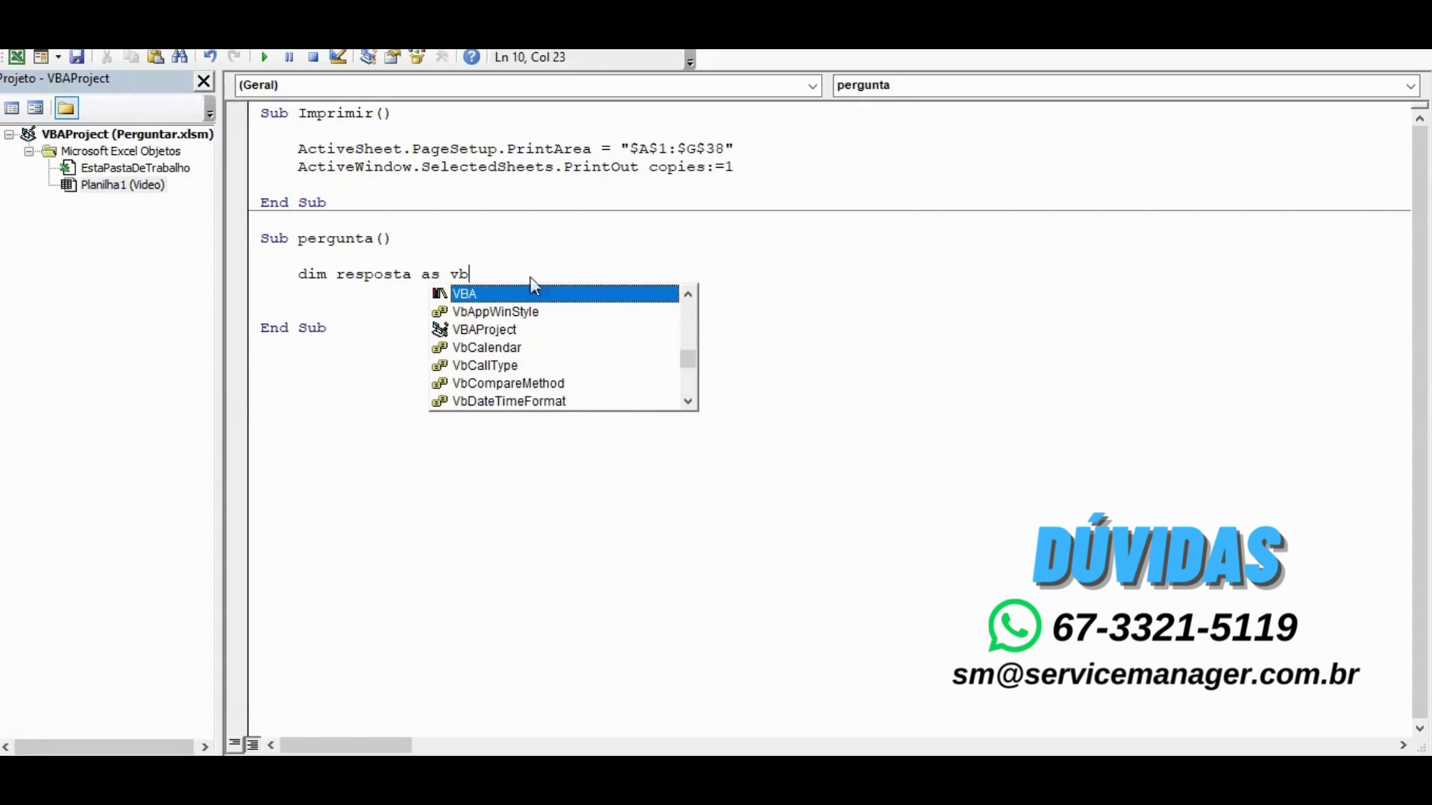
type("msg")
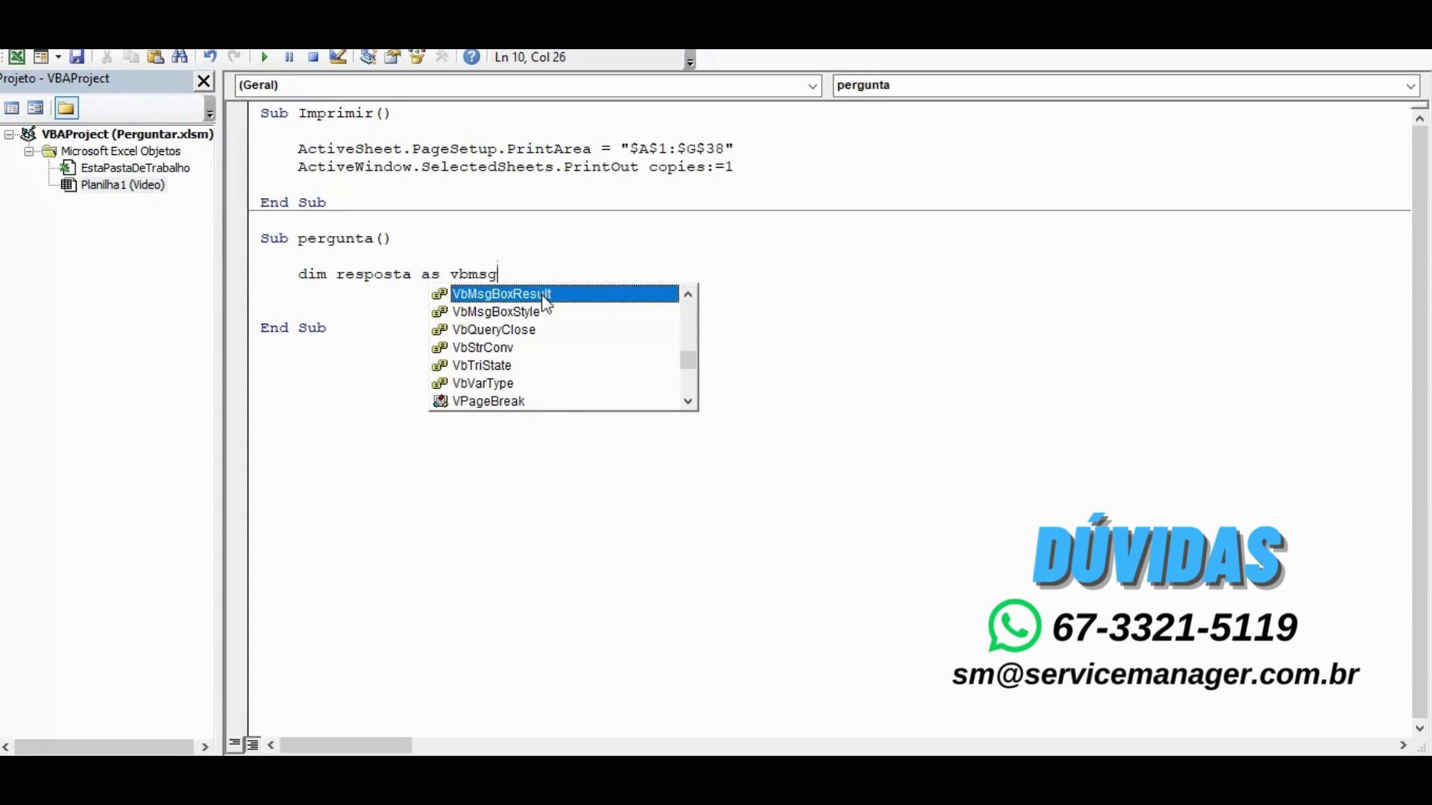
type("result")
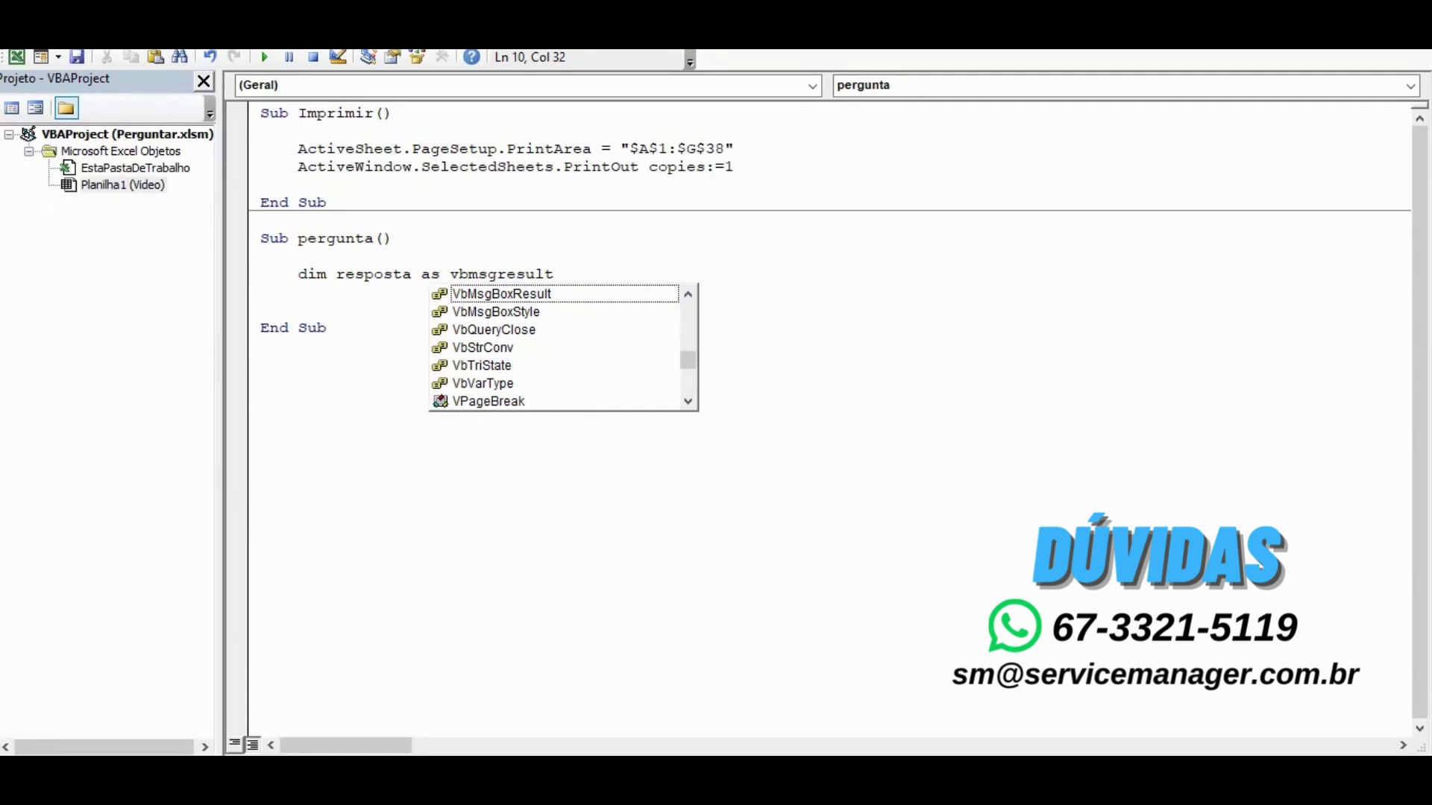
key("Return")
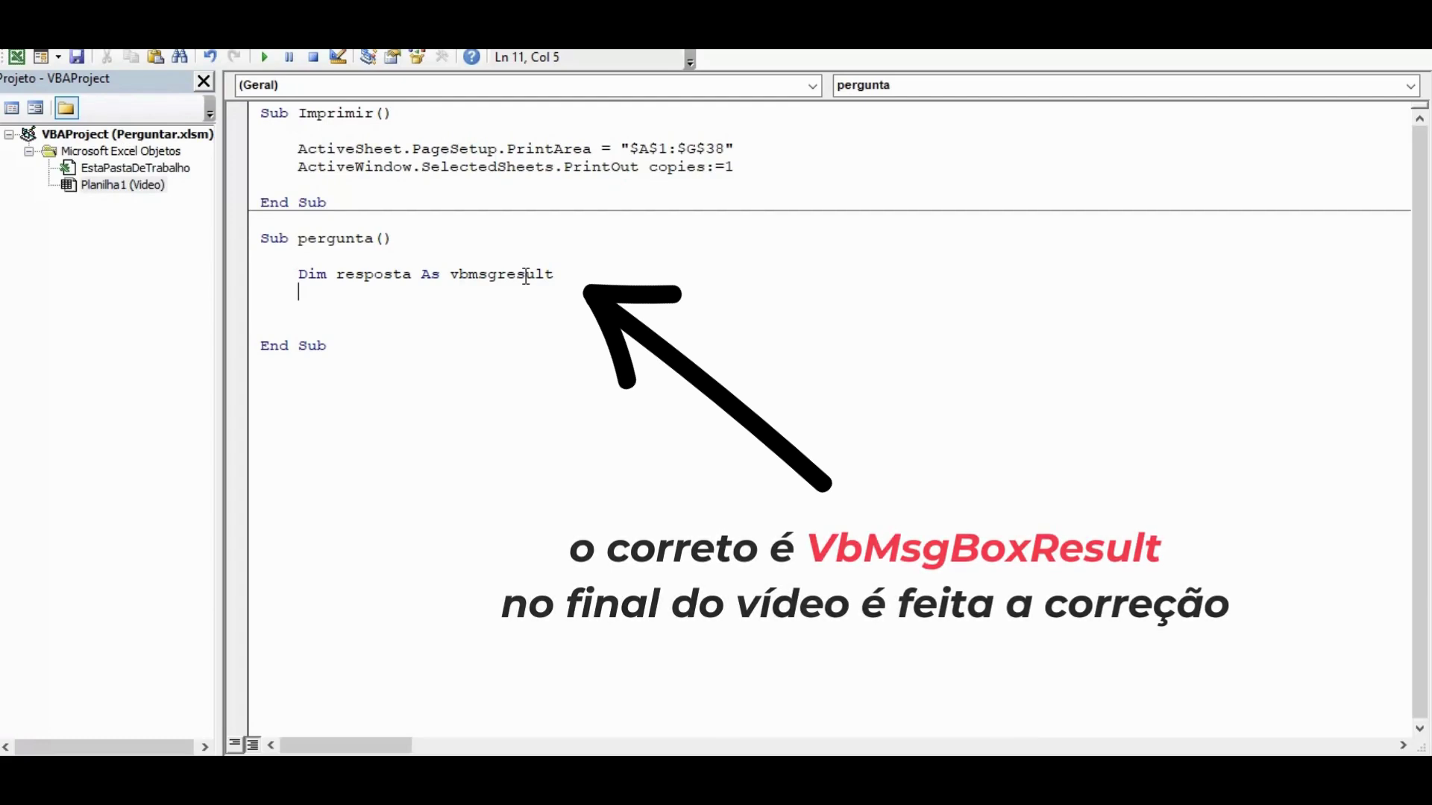
key("Return")
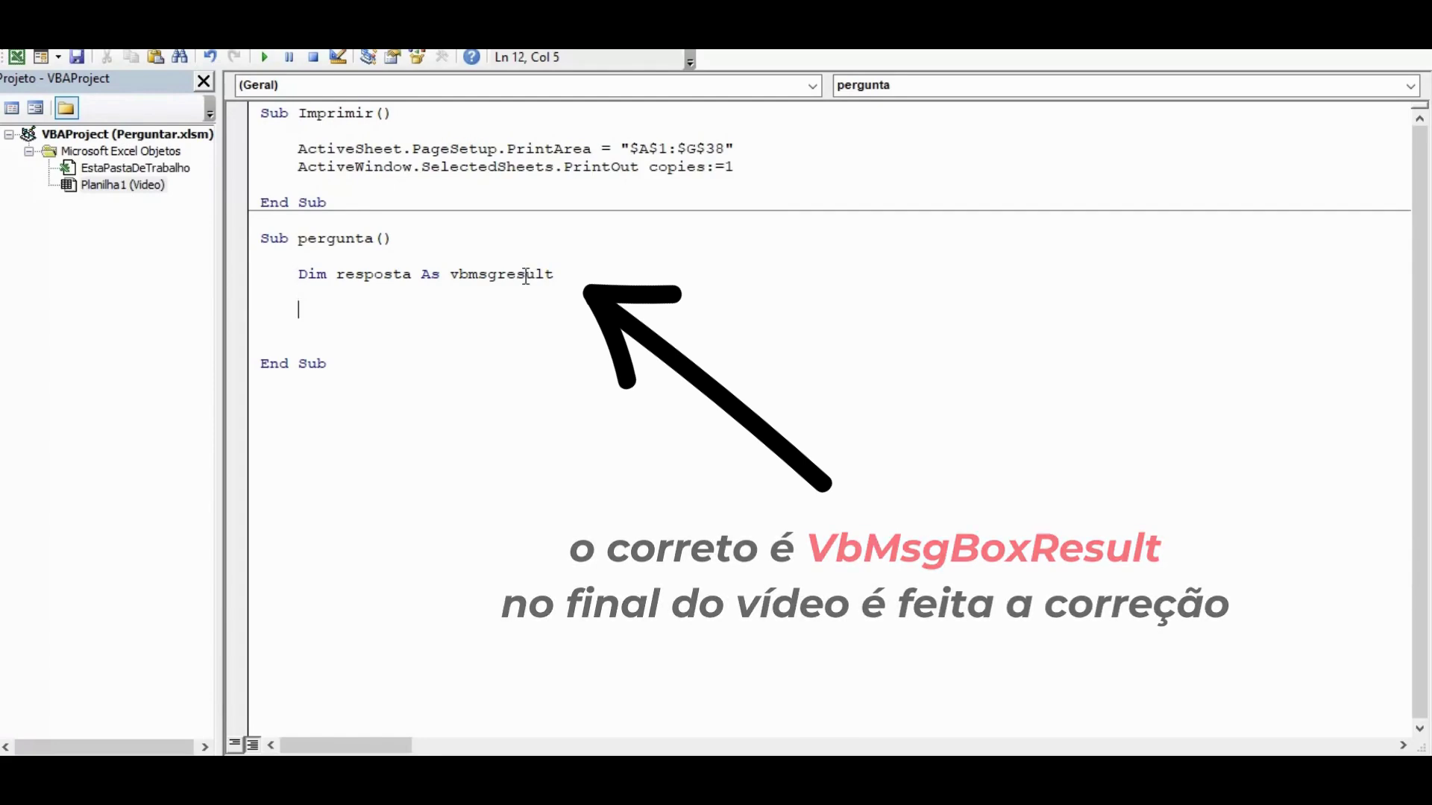
Write resposta = MsgBox("Deseja imprimir?", vbYesNo, "IMPRESSÃO") on the new line in pergunta.
type("res")
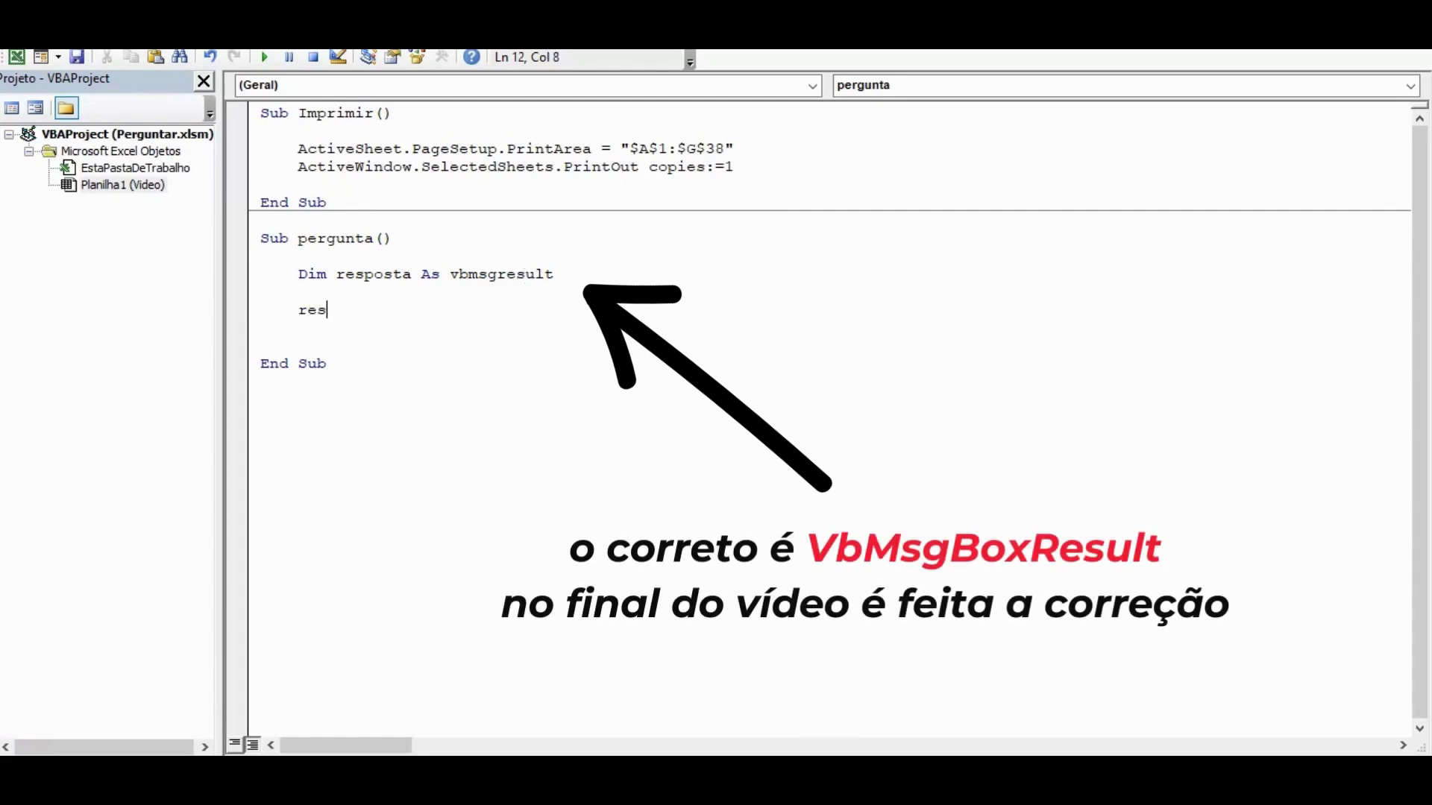
type("posta")
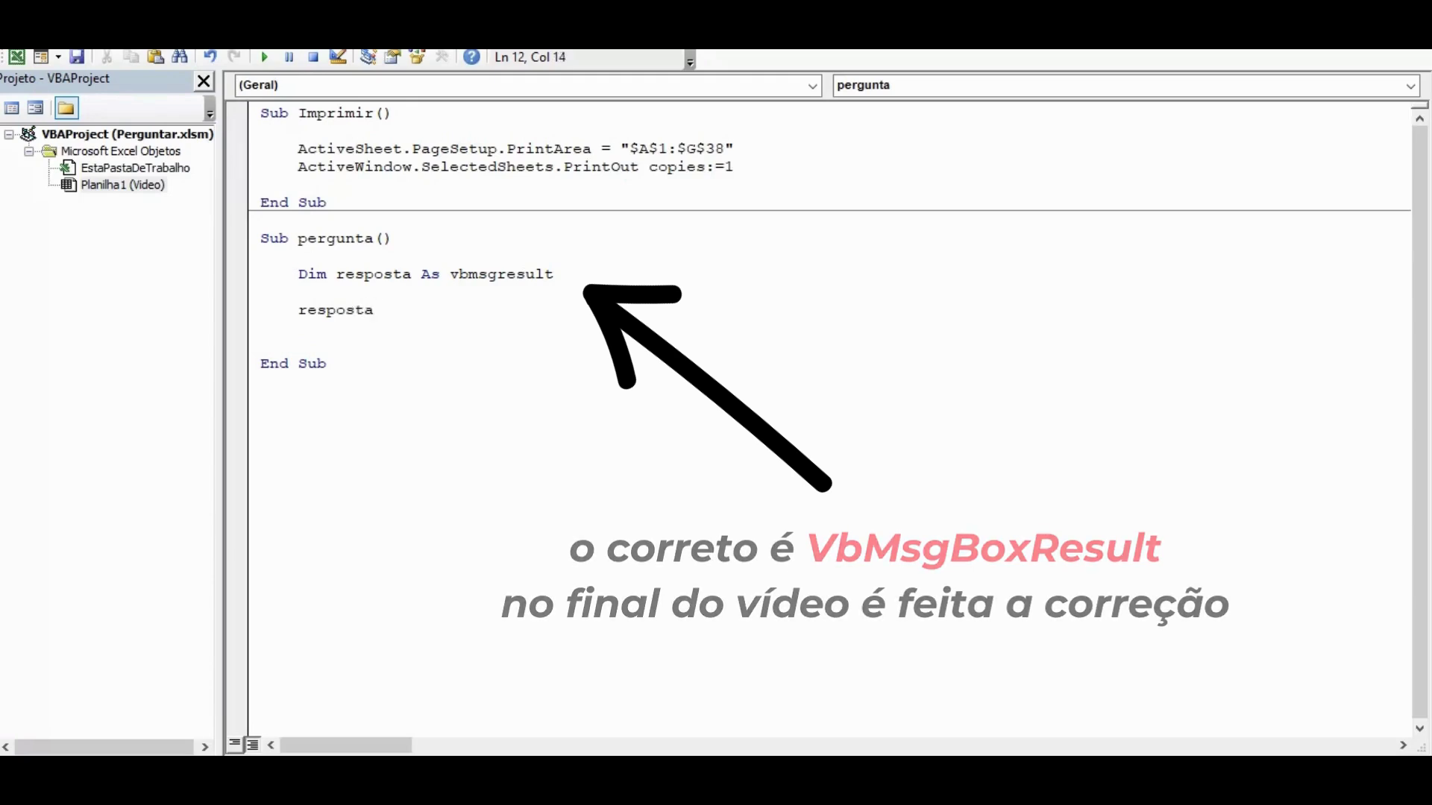
type("= m")
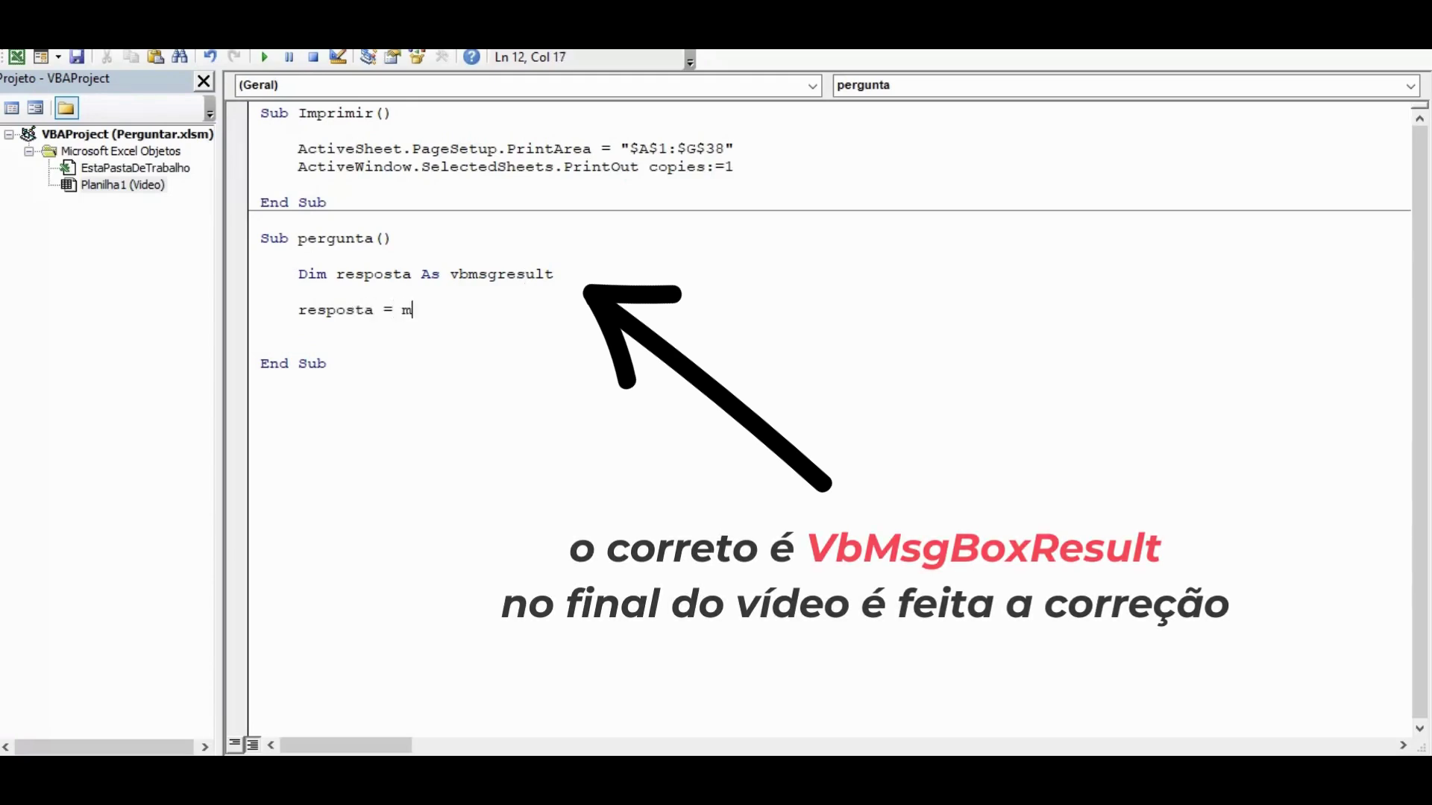
type("sg")
type("box")
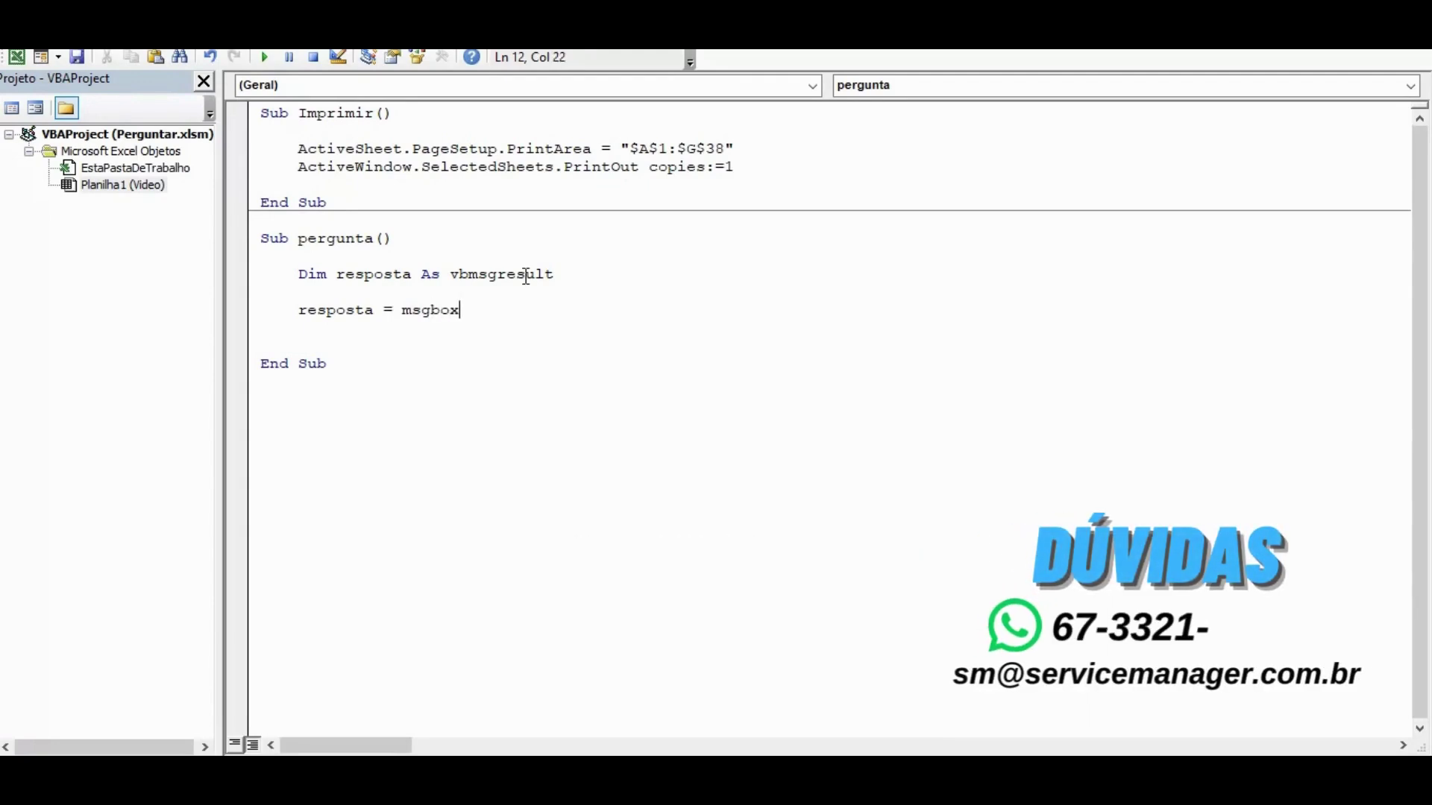
type("(")
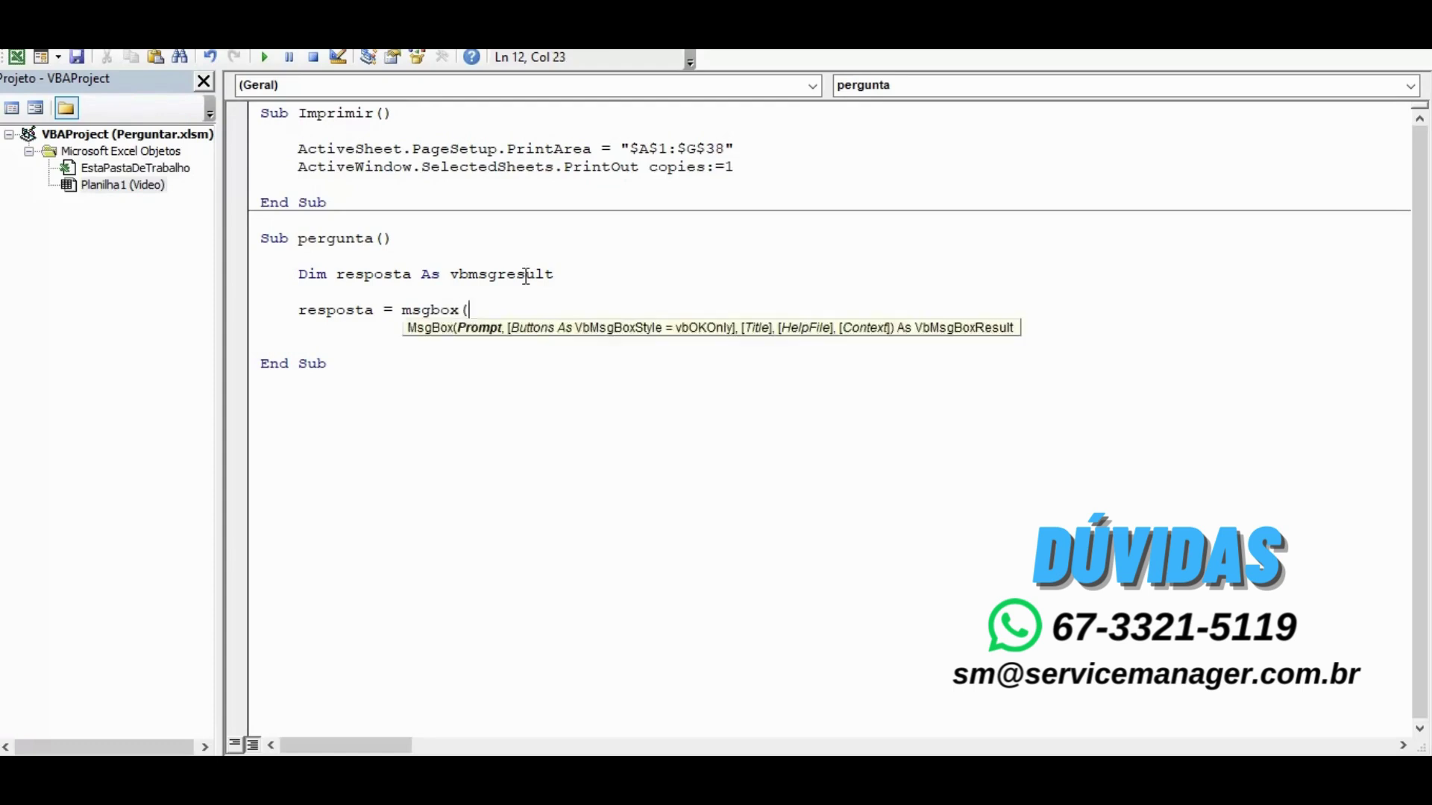
type("\"")
type("Deseja imp")
type("rimir")
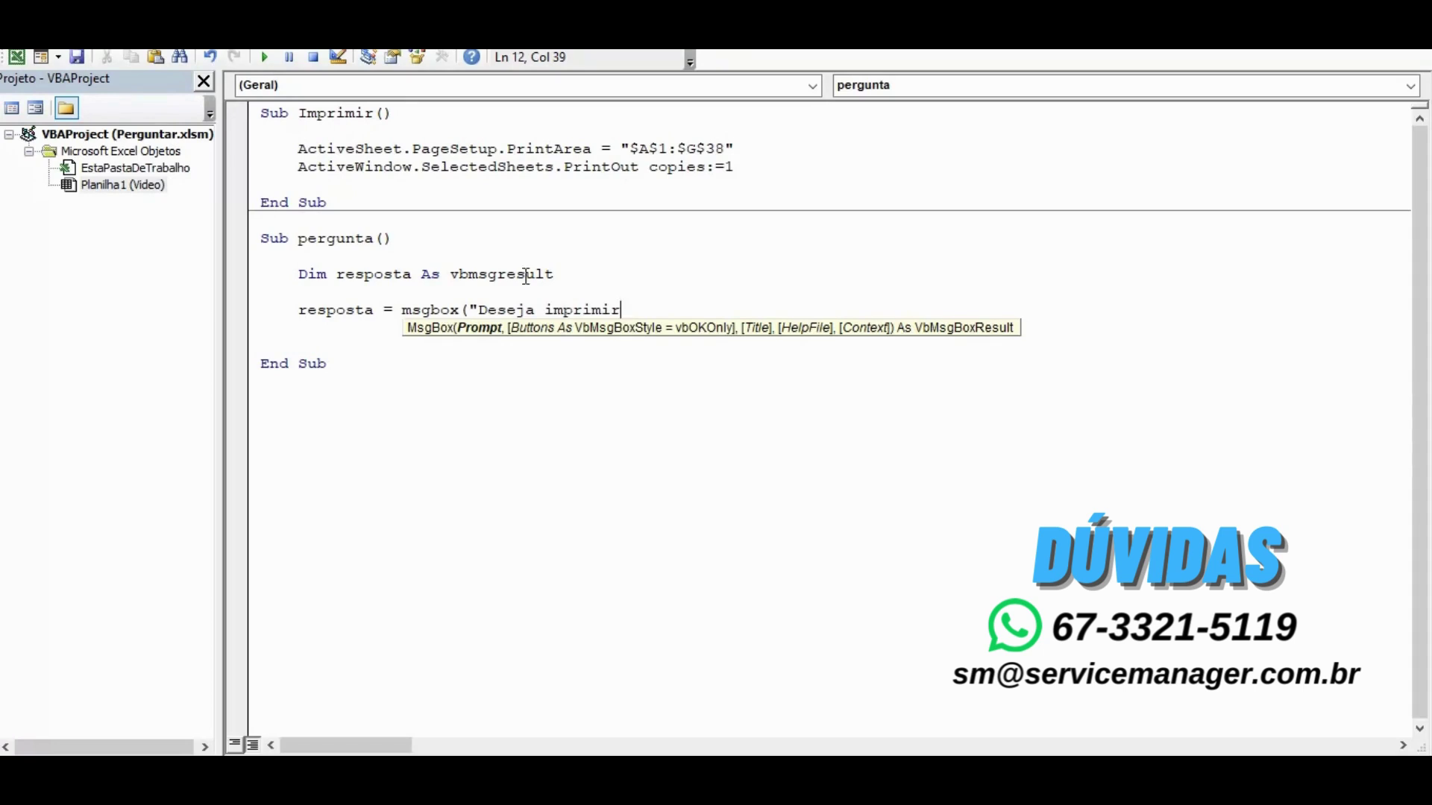
type("?")
type("\", ")
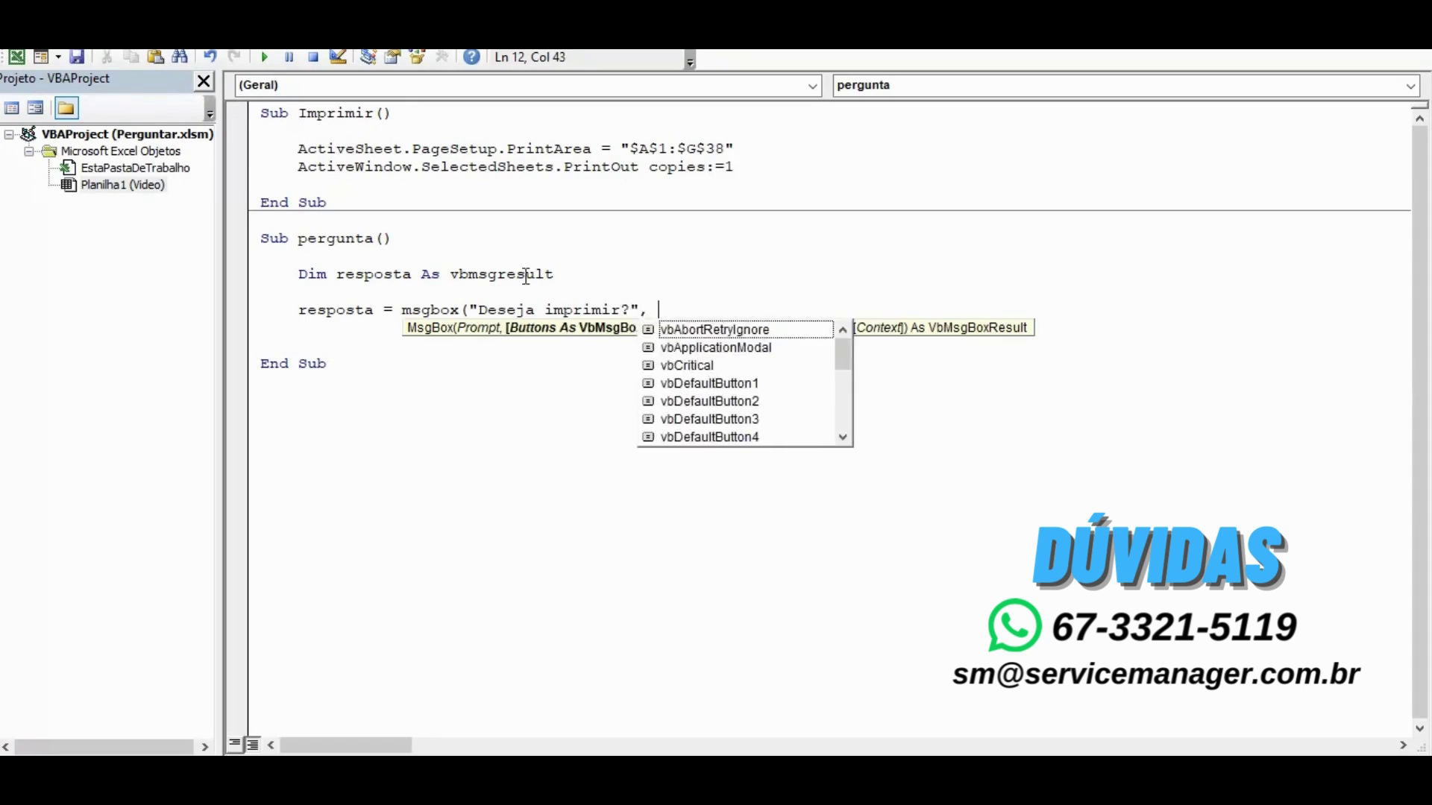
type("vb")
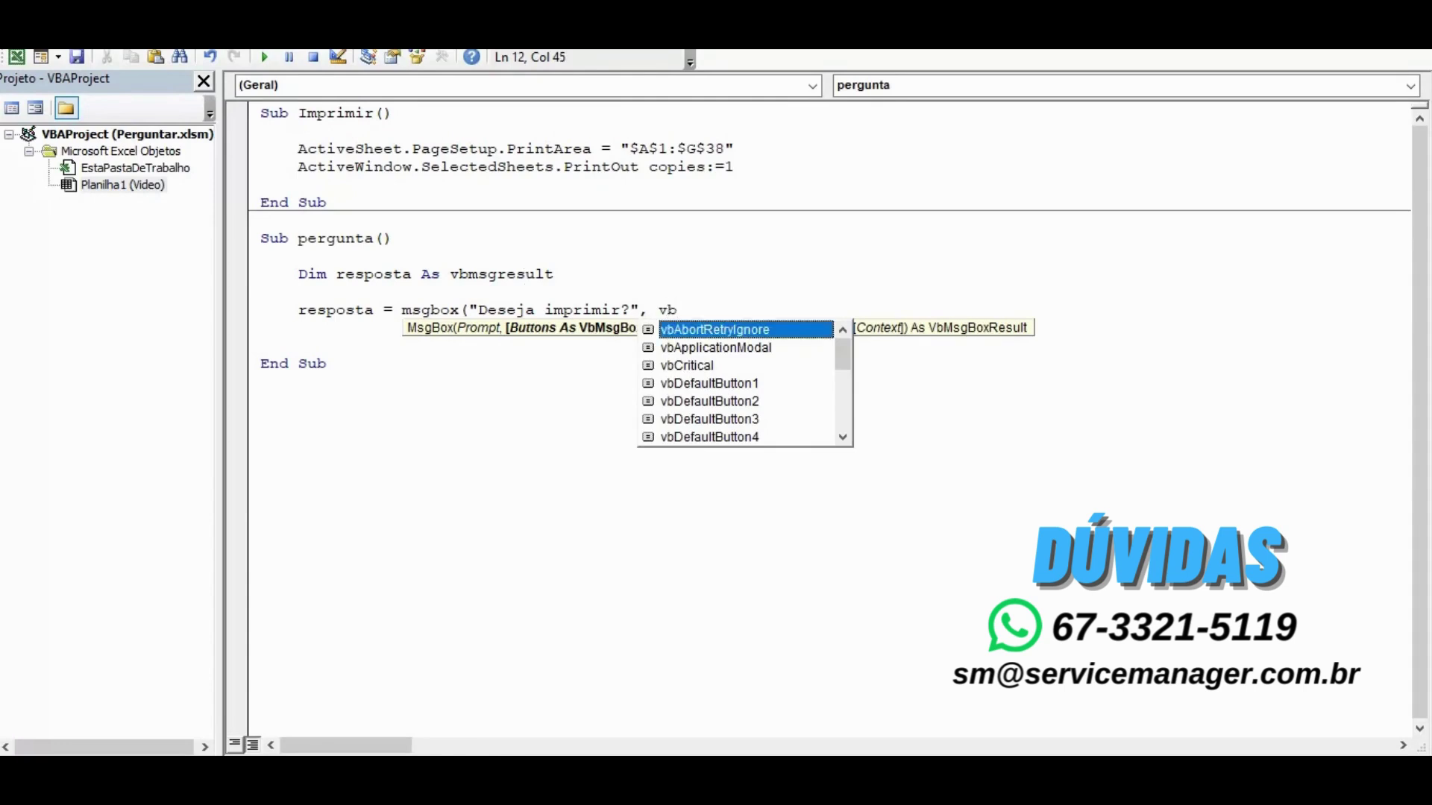
type("ye")
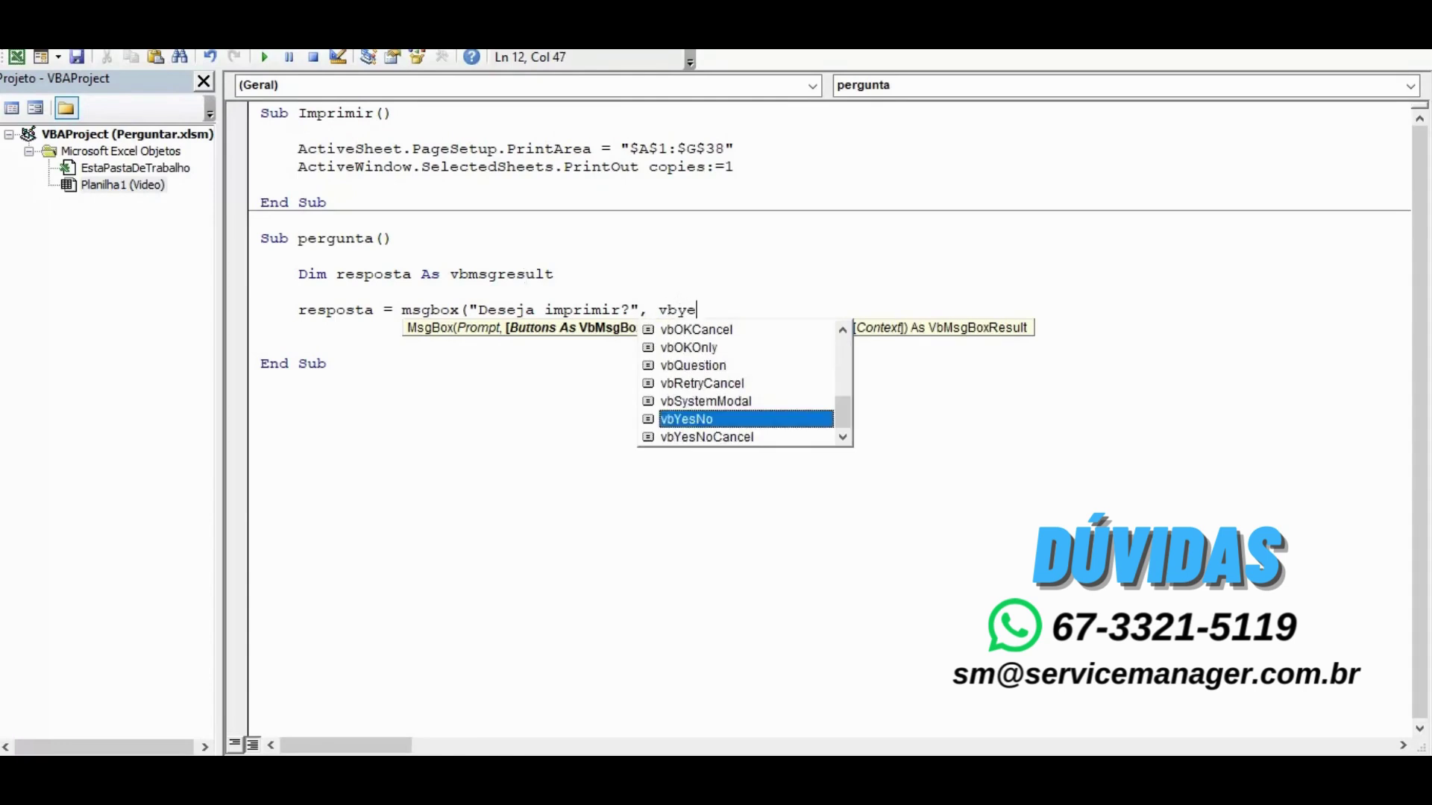
type("sn")
type("o")
type(",")
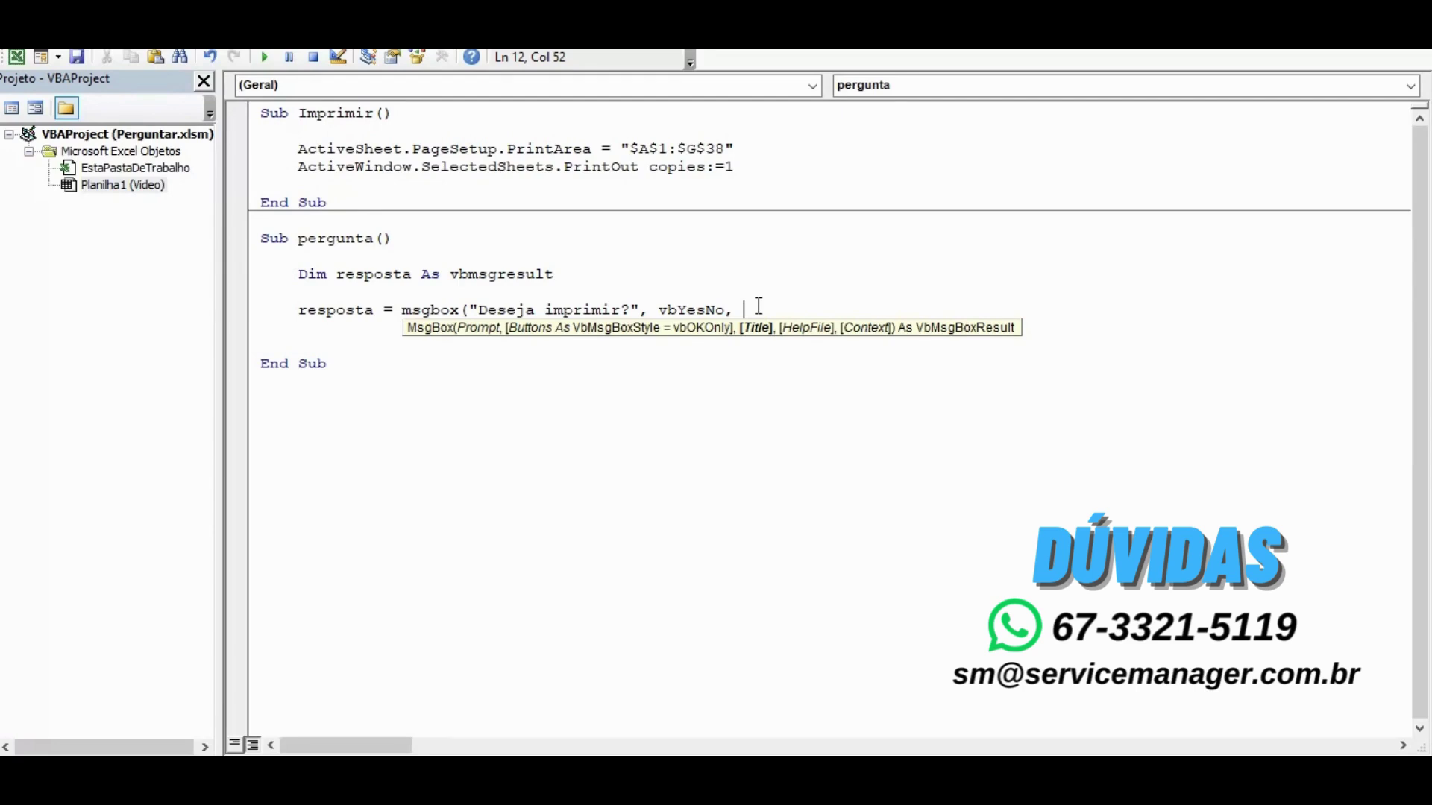
type("\"")
key("Caps_Lock")
type("IMPRESS")
type("ÃO\"")
type(")")
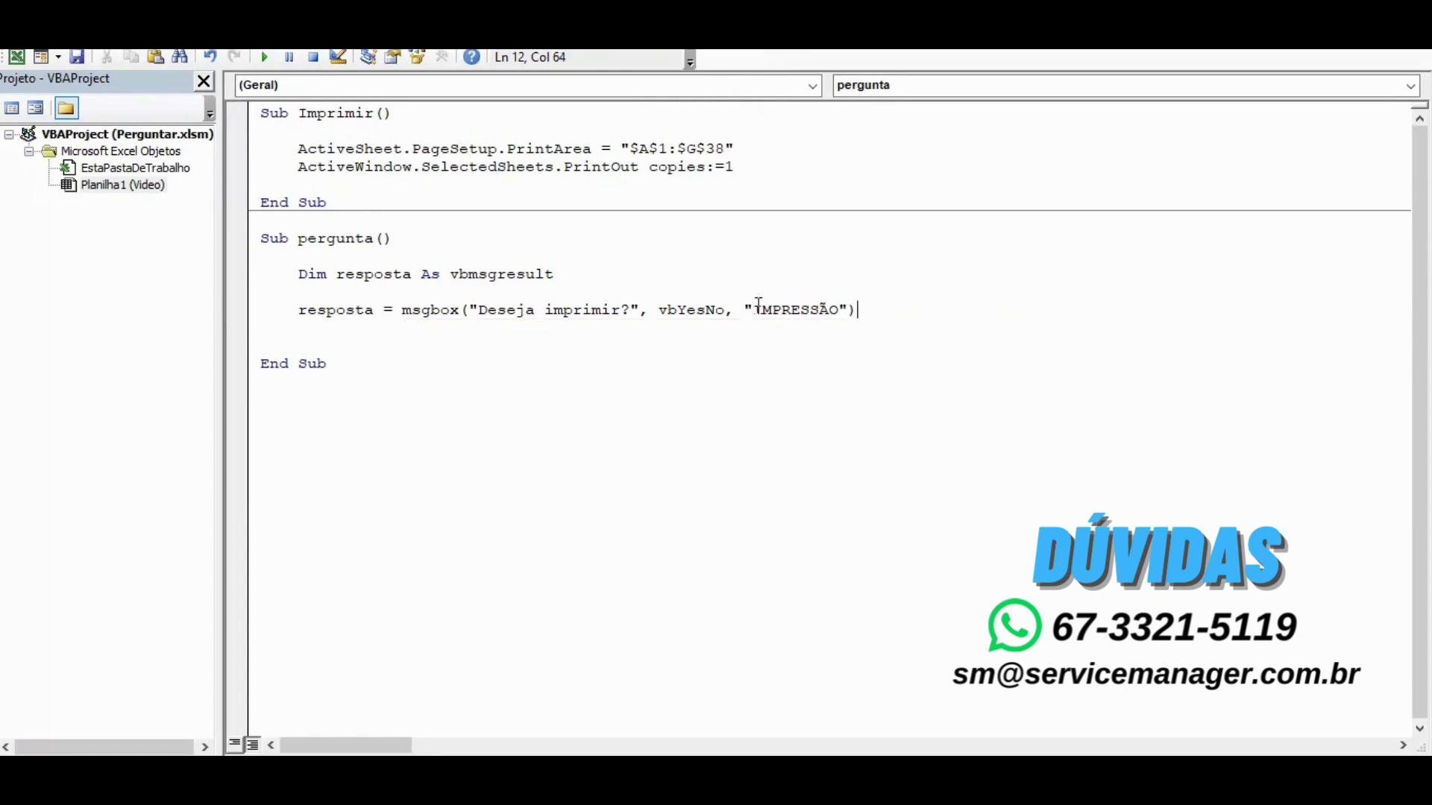
Add 'If resposta = 6 Then' with comment '6 é sim e 7 é não', calling Imprimir inside.
key("Return")
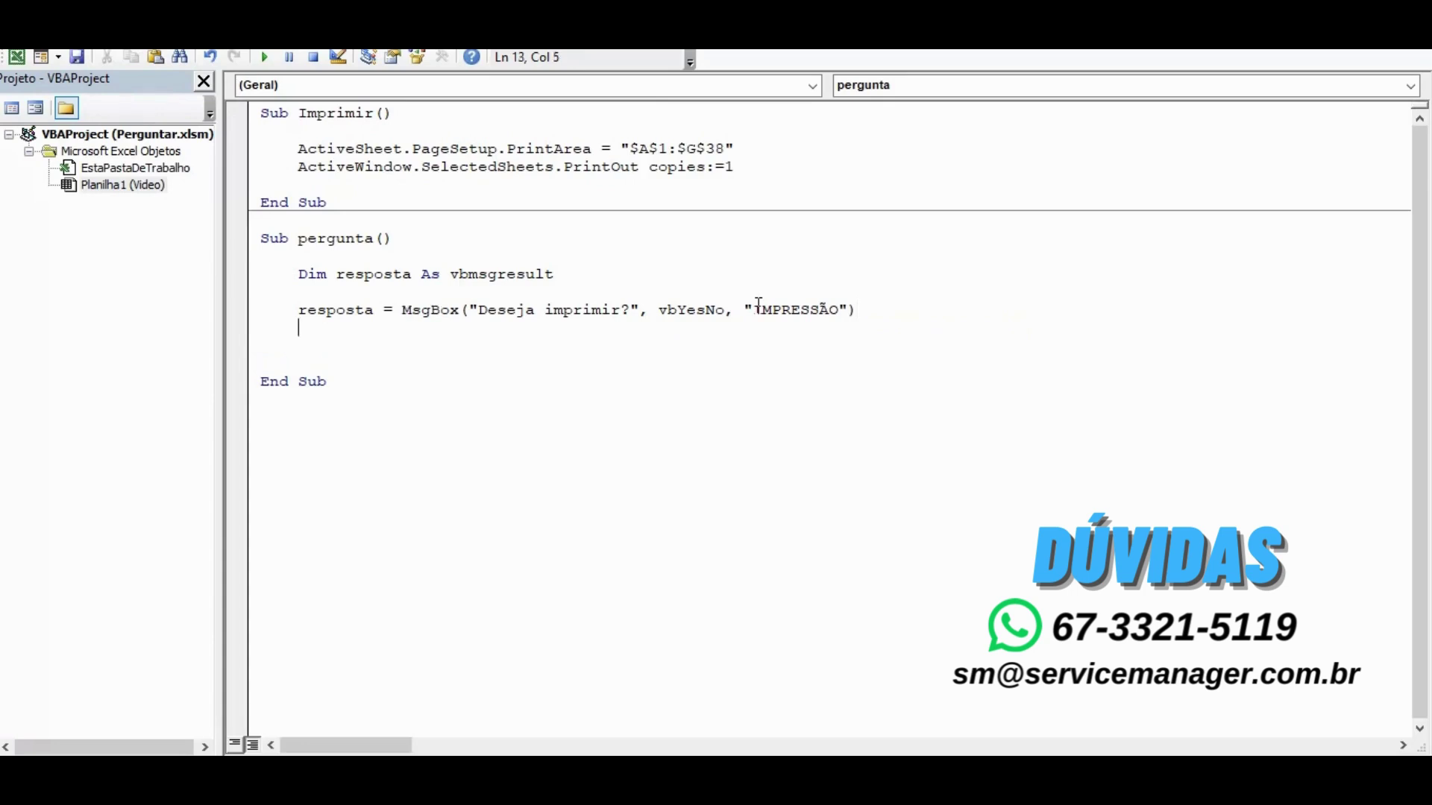
key("Return")
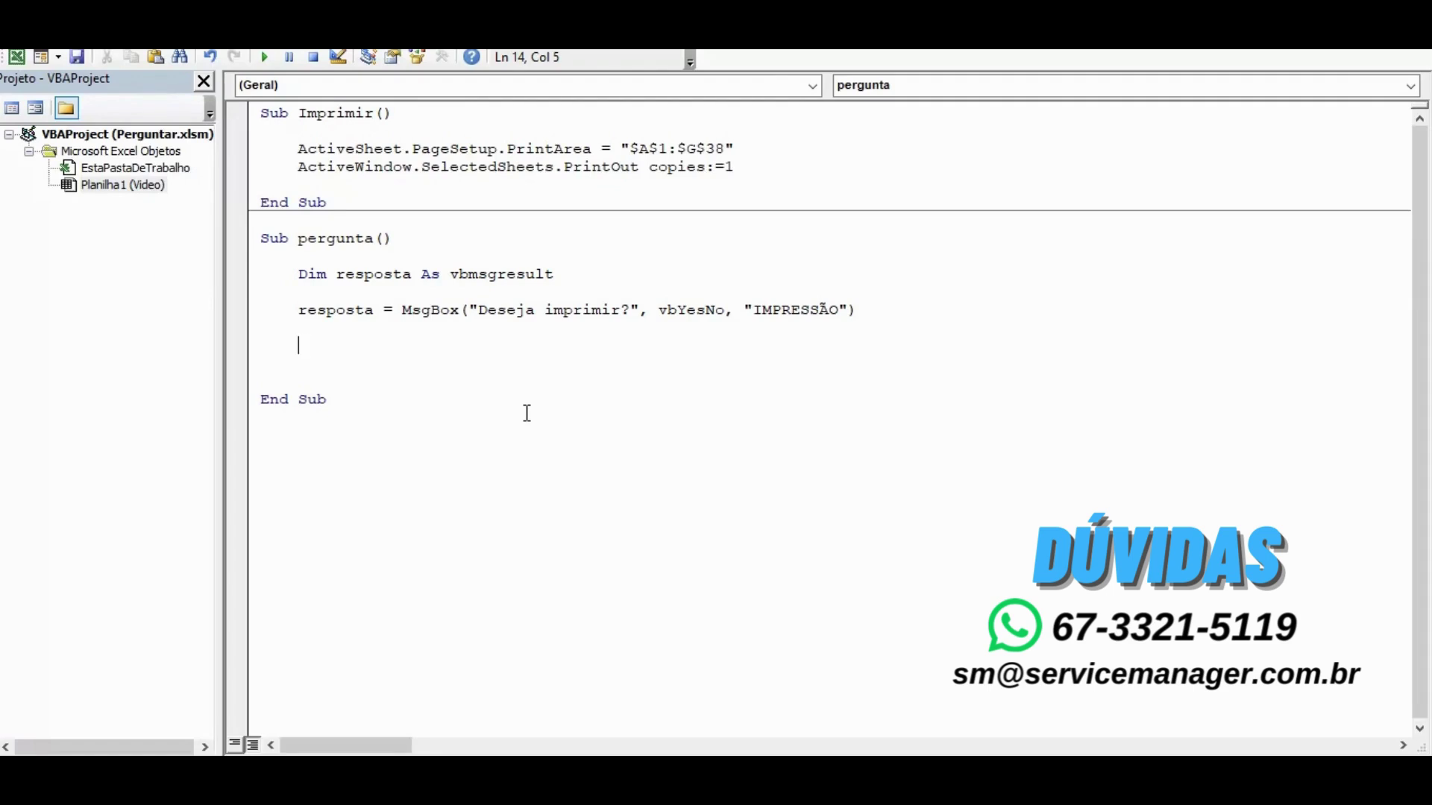
type("IF")
key("BackSpace")
key("BackSpace")
type("f")
type(" respost")
type("a")
type(" = 6")
type(" th")
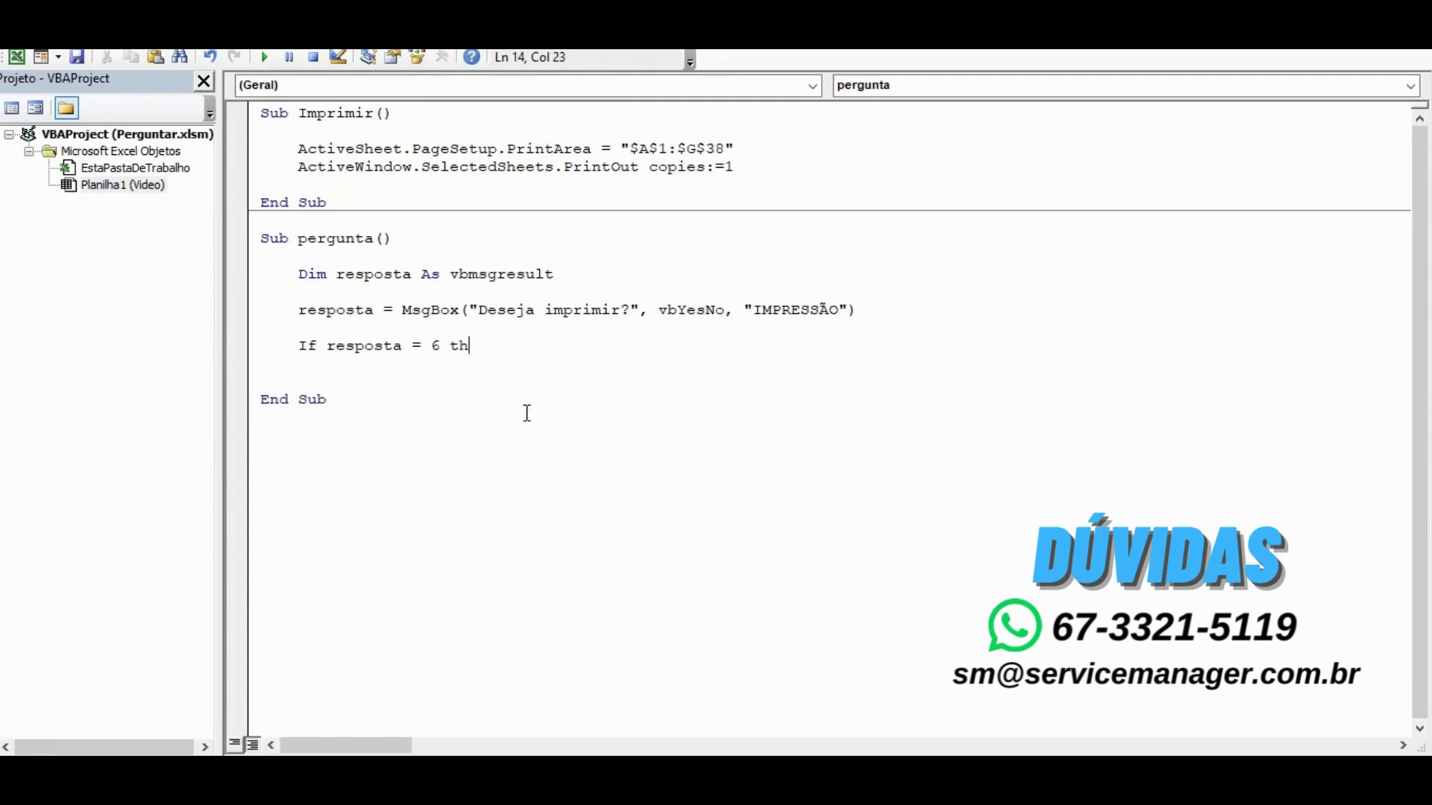
type("en")
type(" '")
type("6")
type(" é sim e ")
type("7 ")
type("é não")
key("Return")
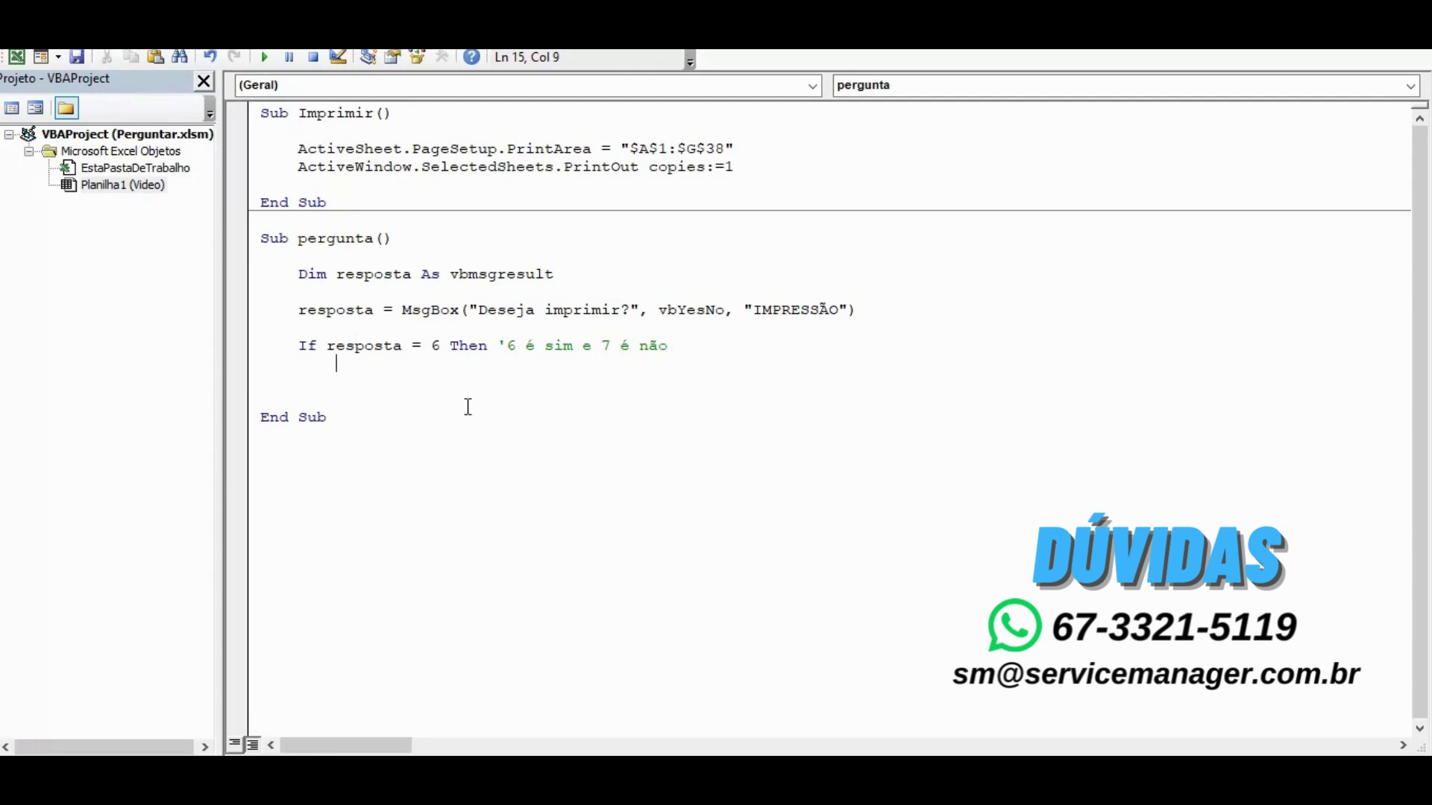
type("Imprim")
type("ir")
key("Return")
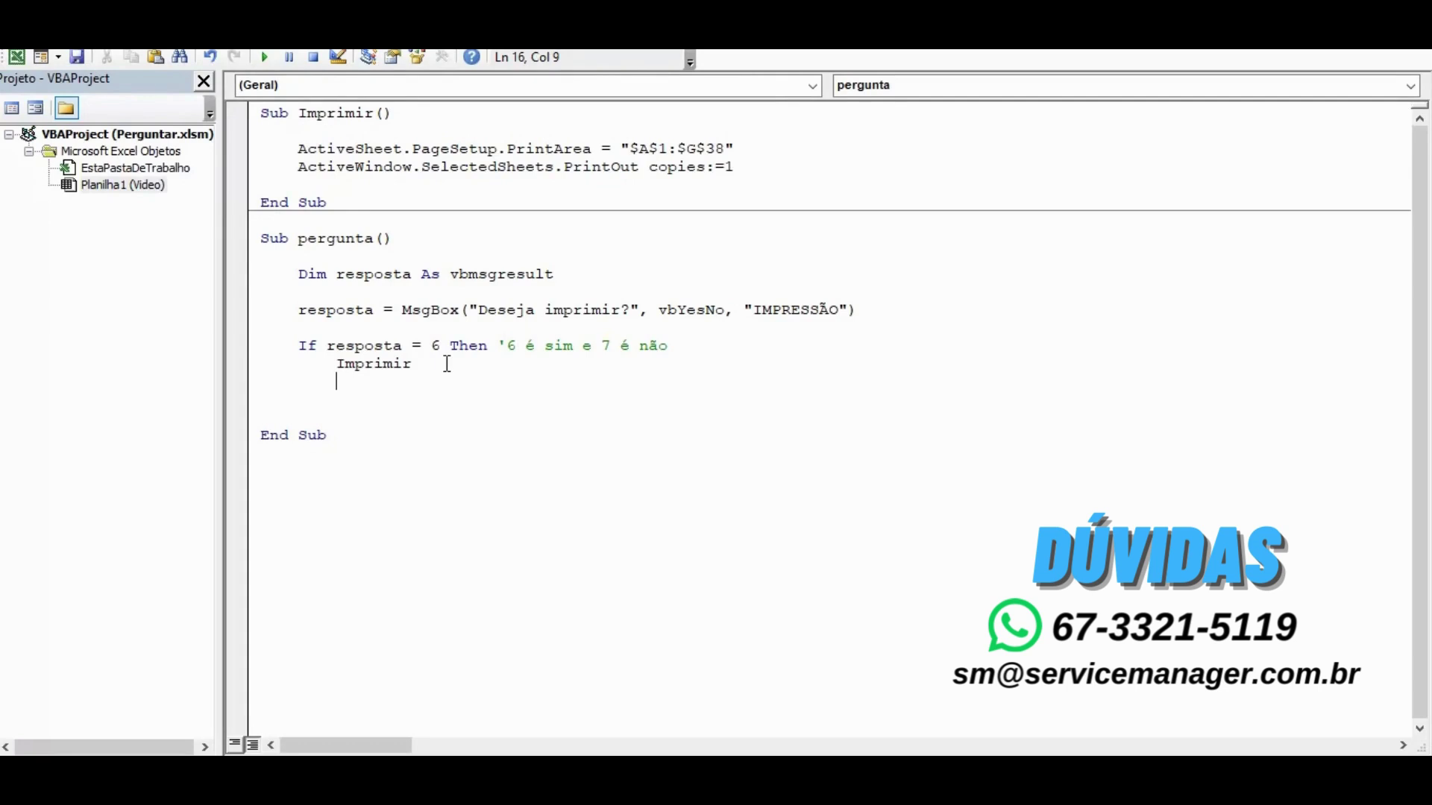
key("Return")
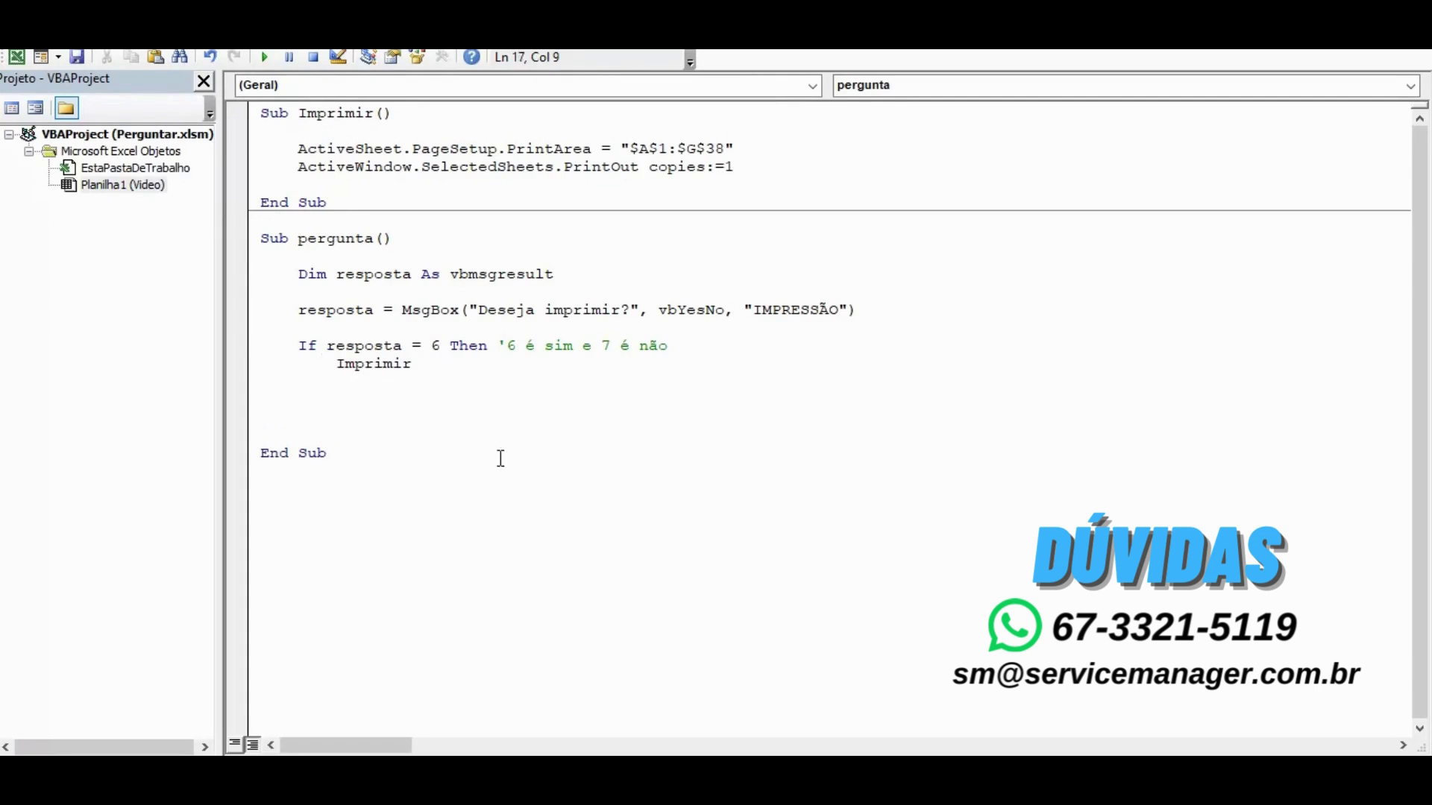
Below the Imprimir call, write resposta = MsgBox("Deseja limpar os dados?", vbYesNo, "LIMPAR").
type("resposta ")
type("=")
type(" msgbo")
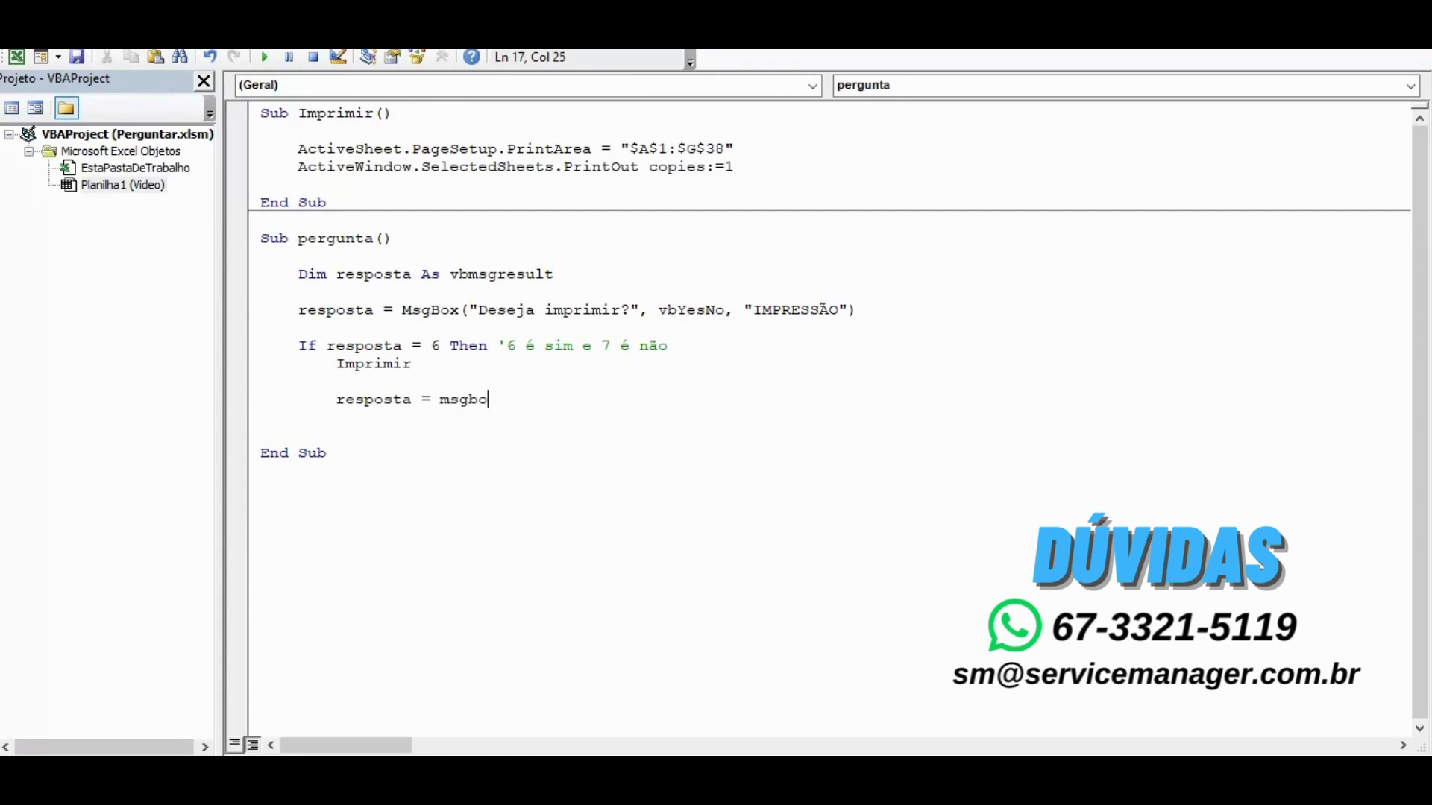
type("x(\"")
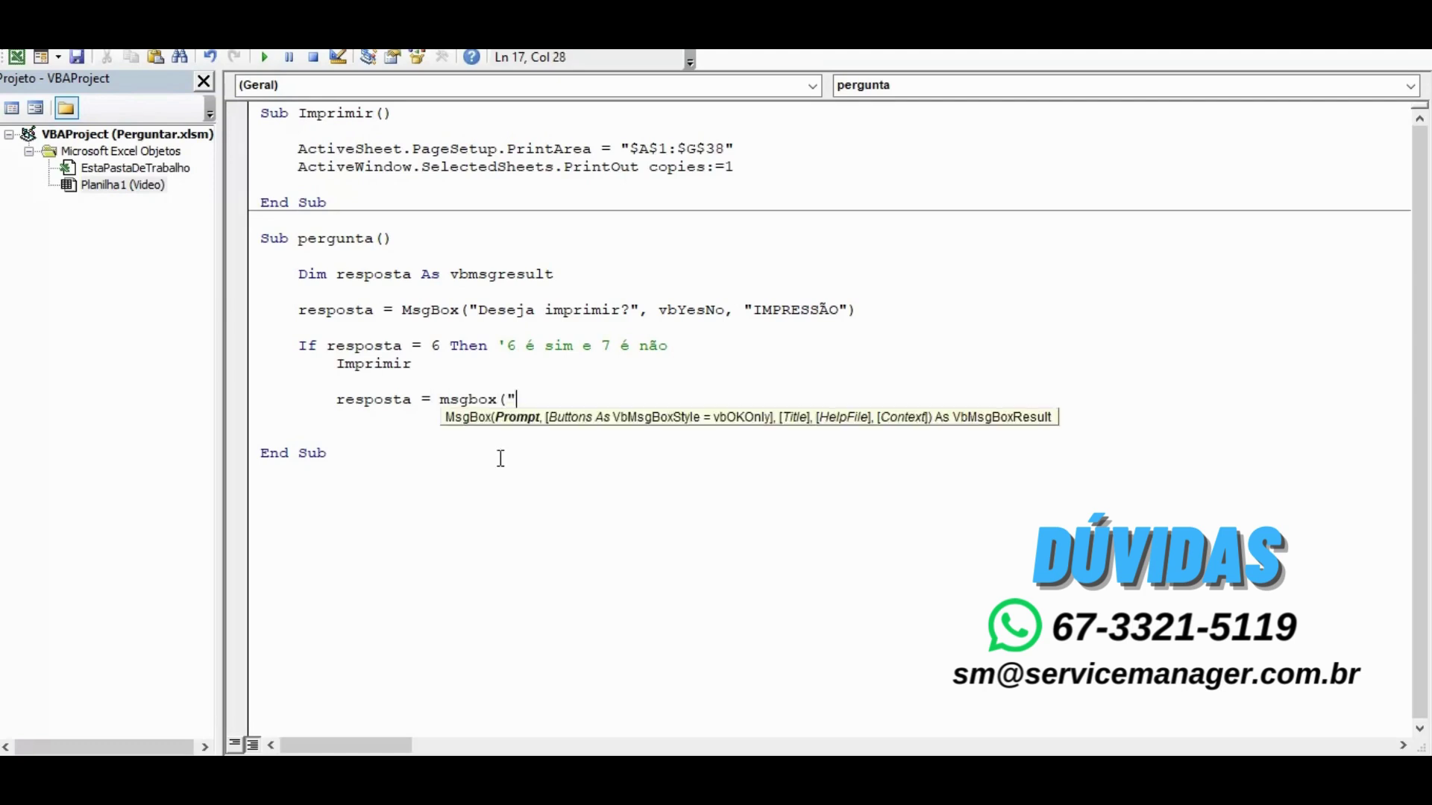
type("Deseja ")
type("limpar")
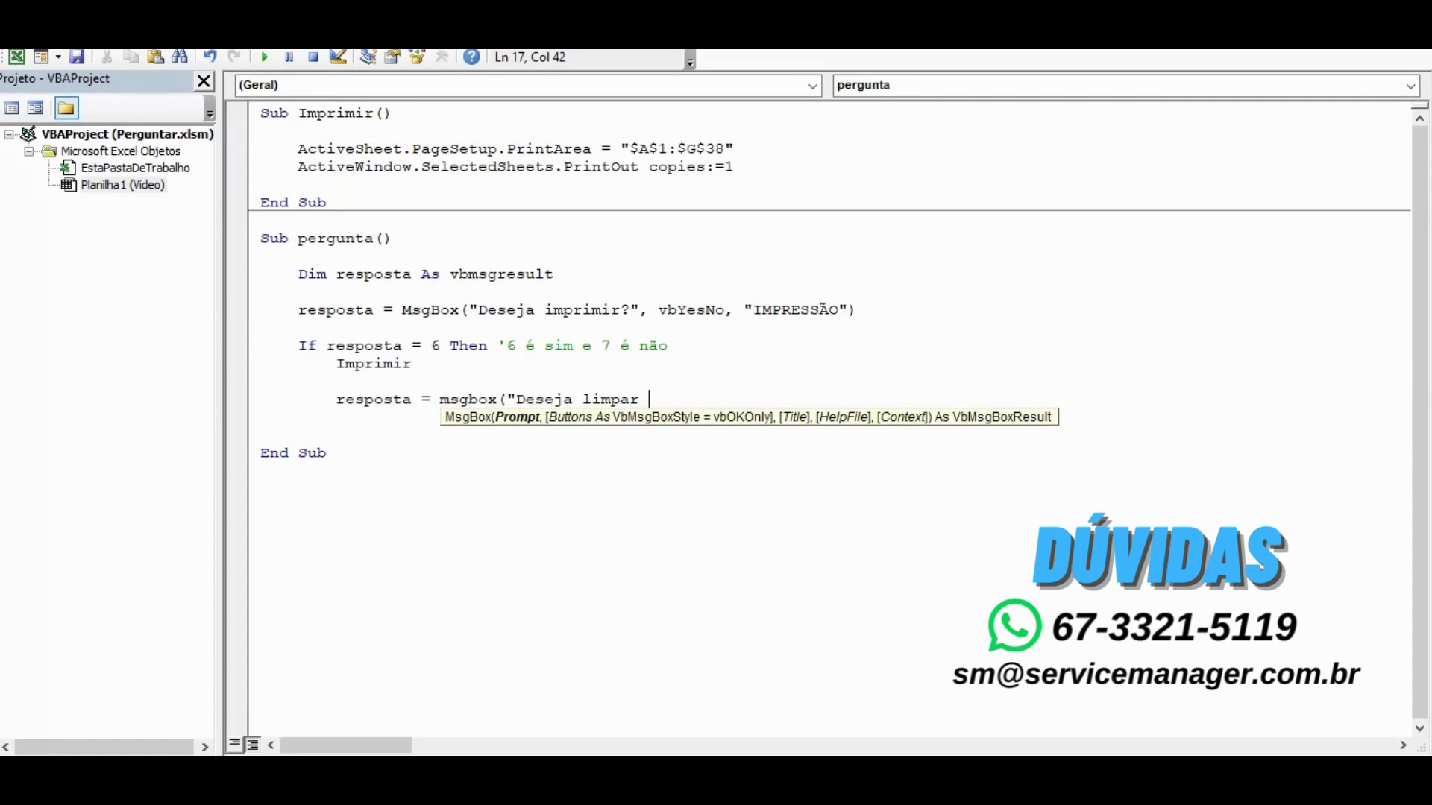
type(" os dados")
type("?")
type("\"")
type(", vb")
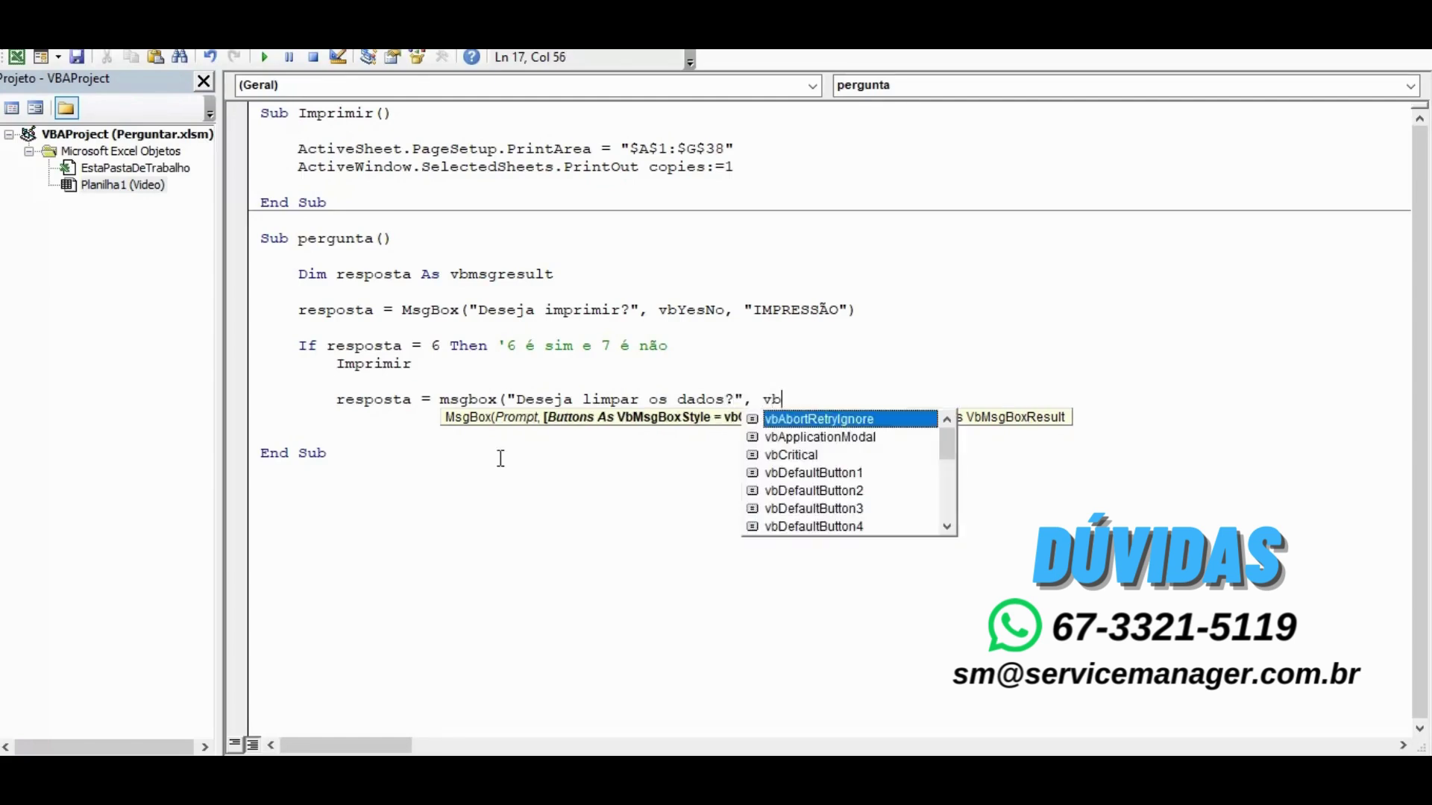
type("yesno")
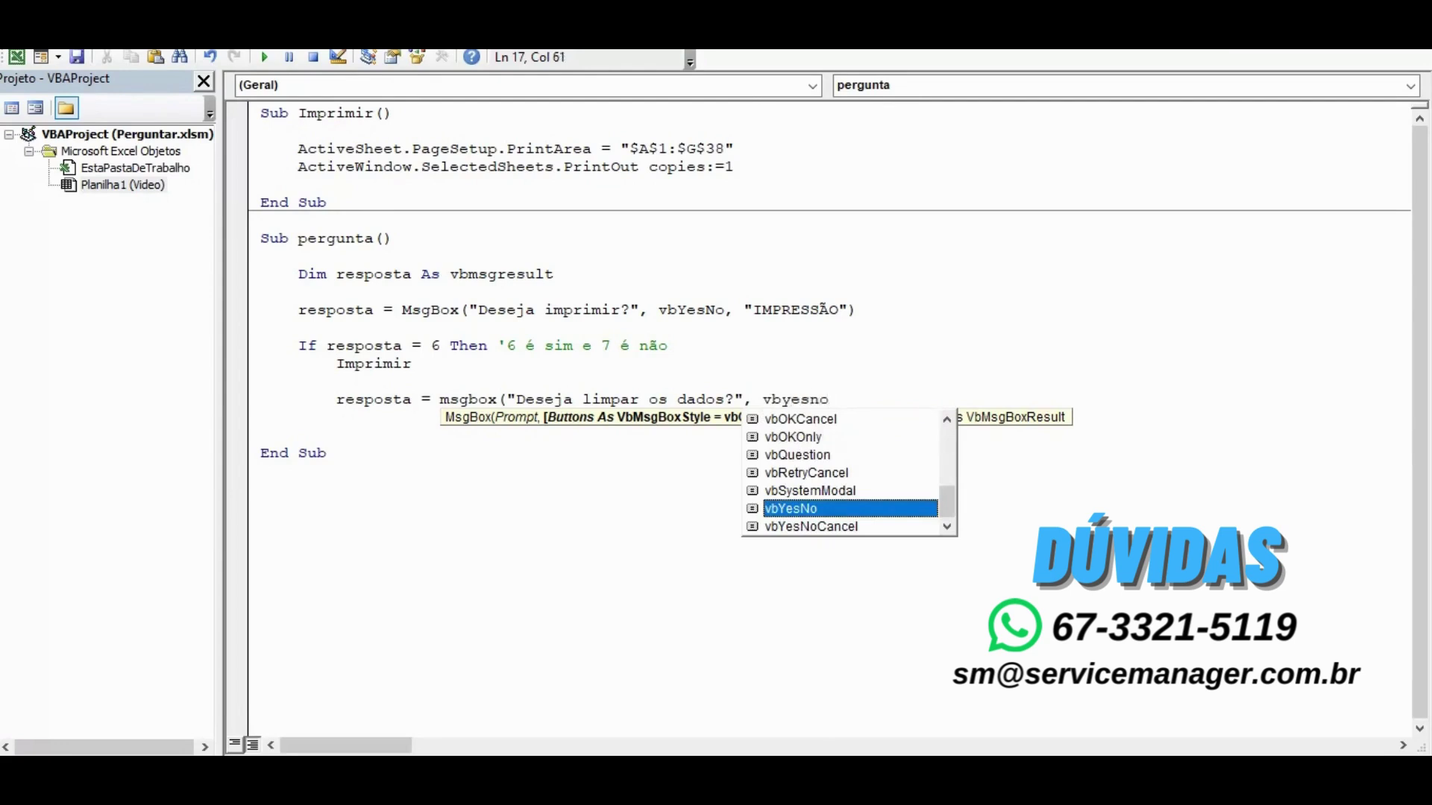
type(", ")
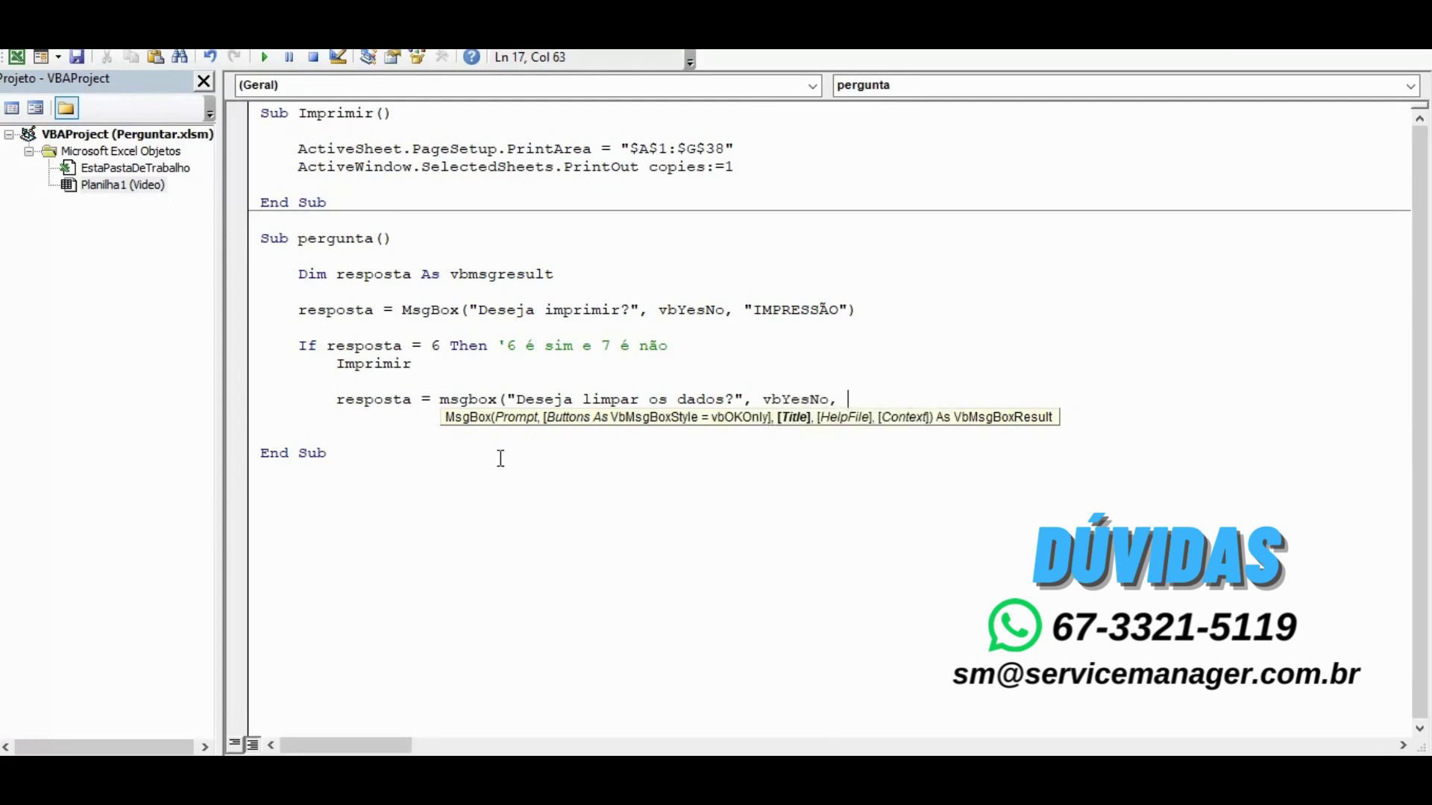
type("\"")
key("Caps_Lock")
type("I")
key("BackSpace")
type("LIMPAR\"")
type(")")
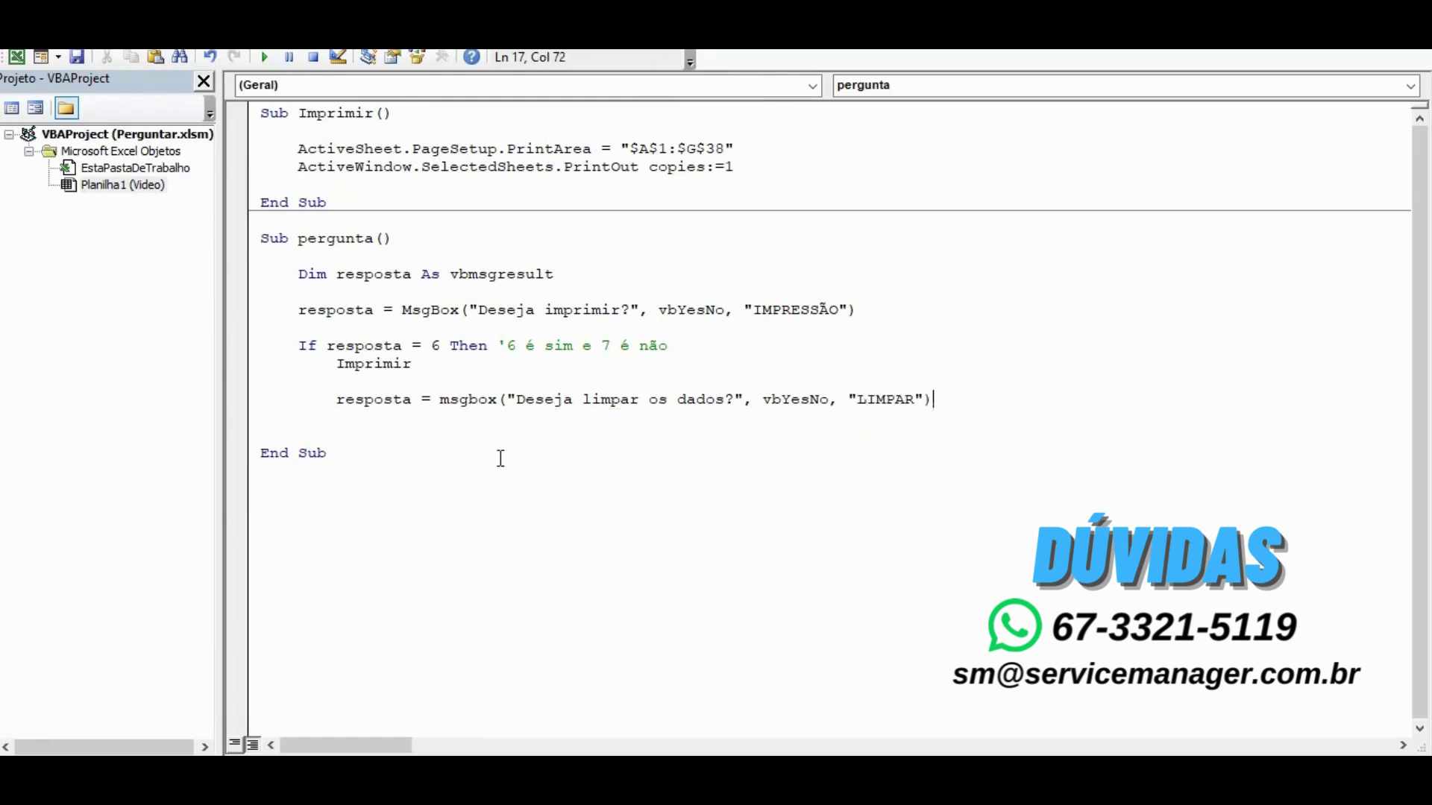
key("Return")
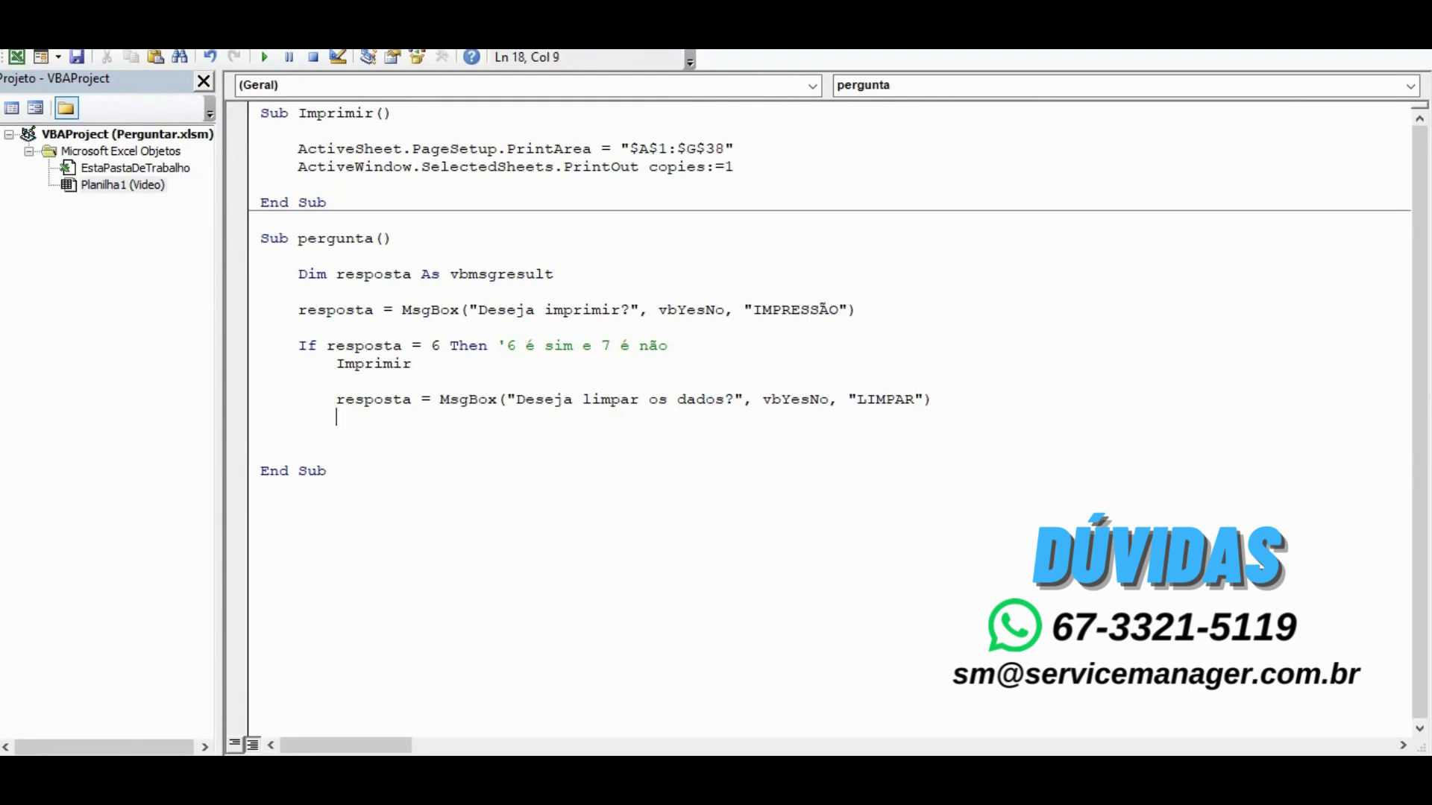
Below the LIMPAR question, add the nested condition If resposta = 6 Then with an indented line inside.
key("Return")
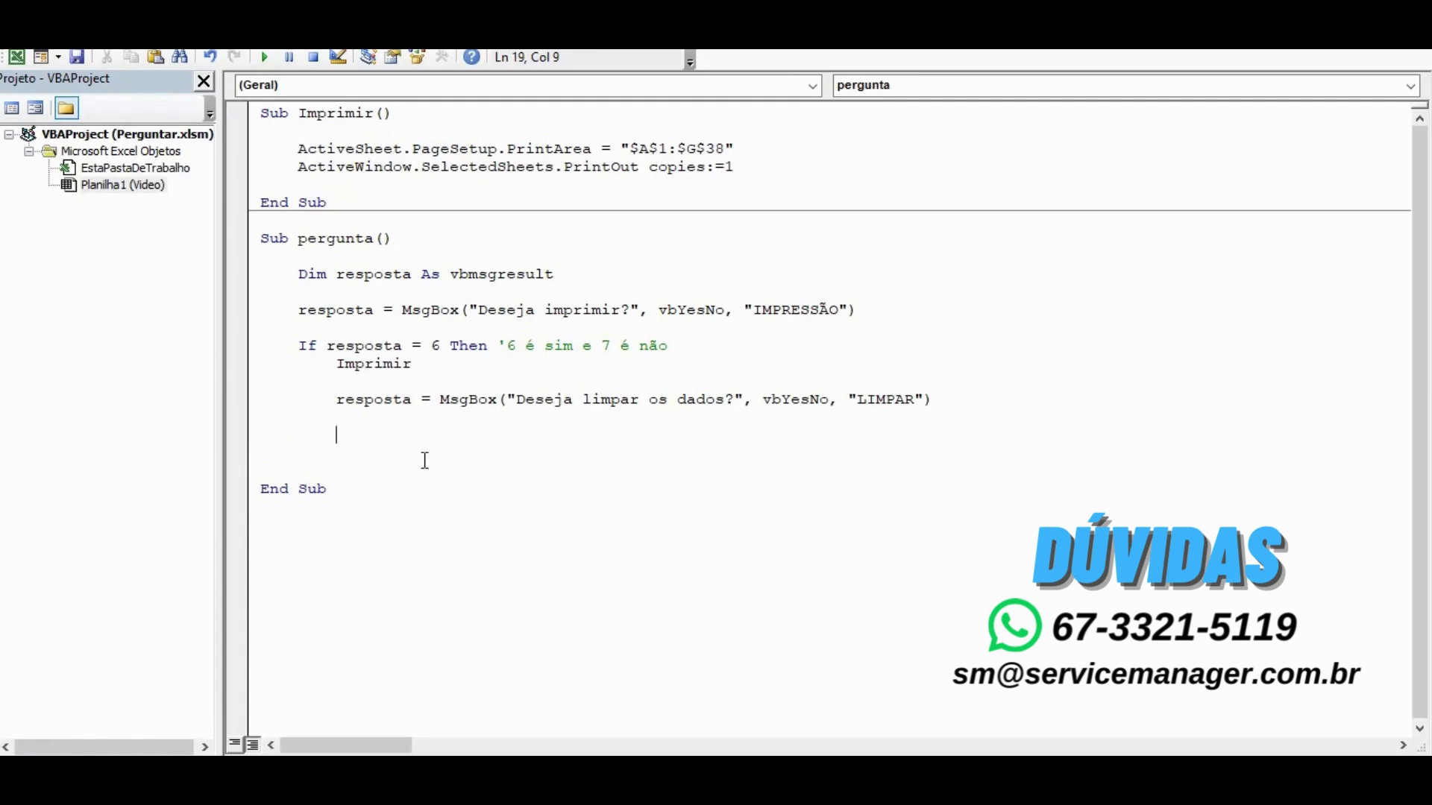
type("if")
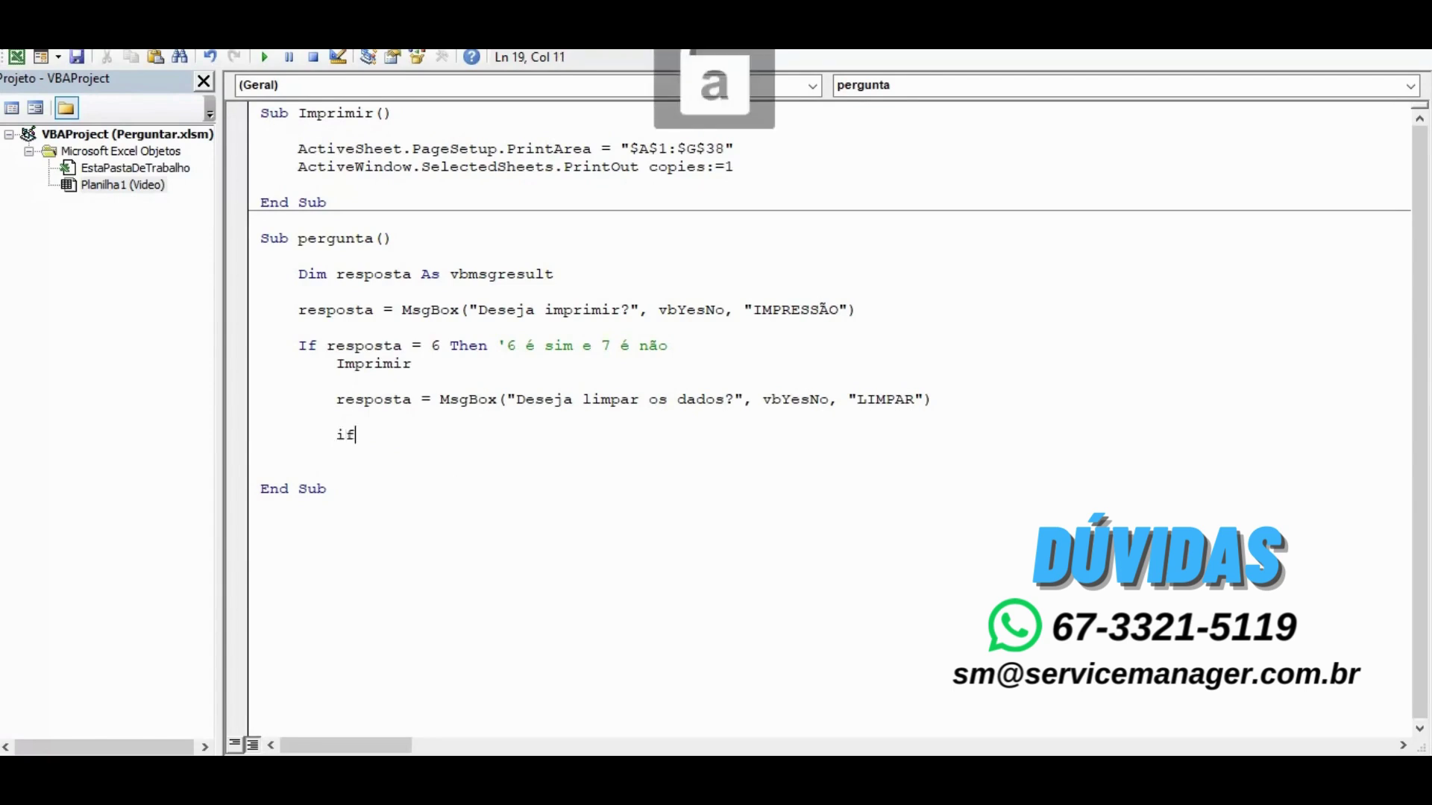
type(" re")
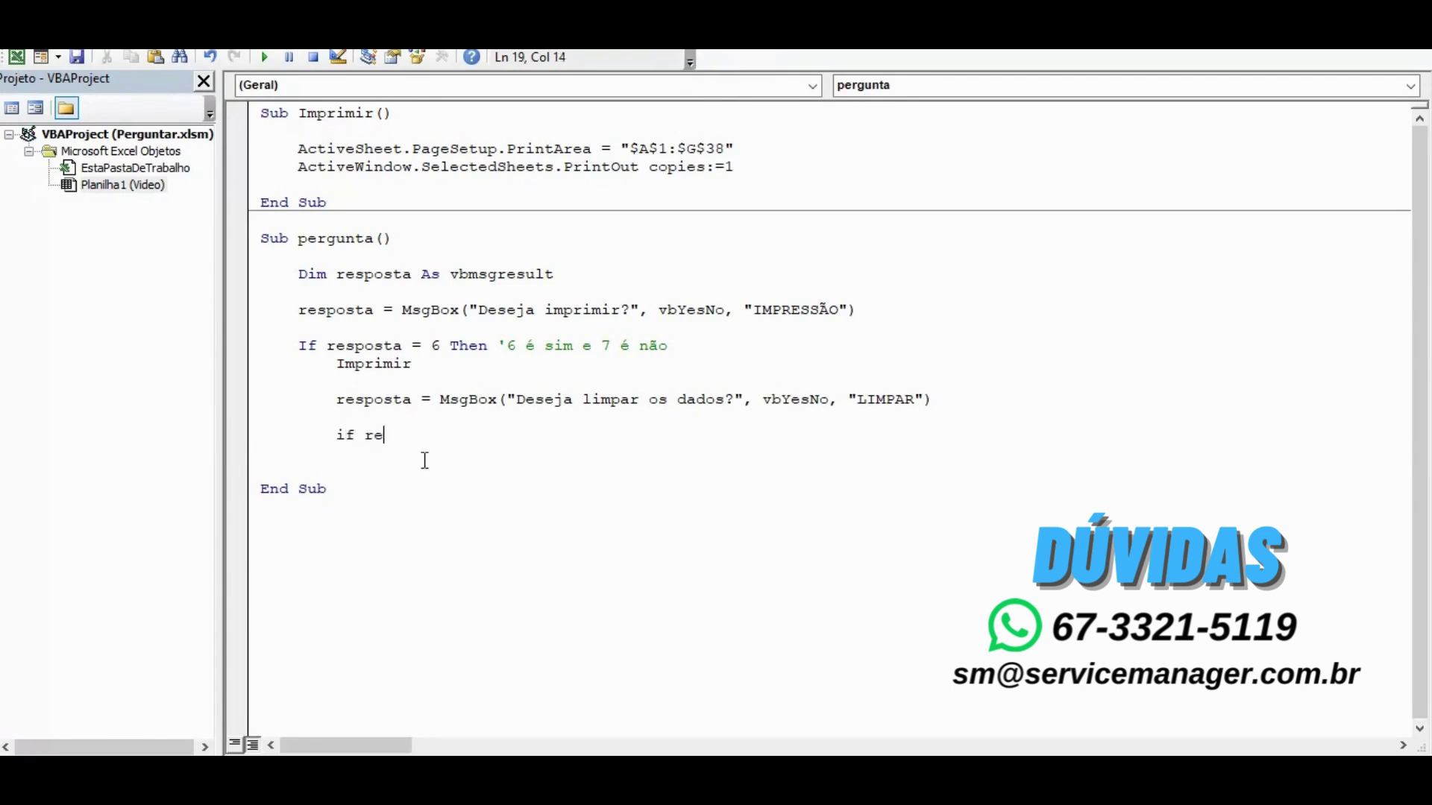
type("spo")
key("BackSpace")
key("BackSpace")
key("BackSpace")
type("sp")
type("osta = ")
type("6")
type(" Then")
key("Return")
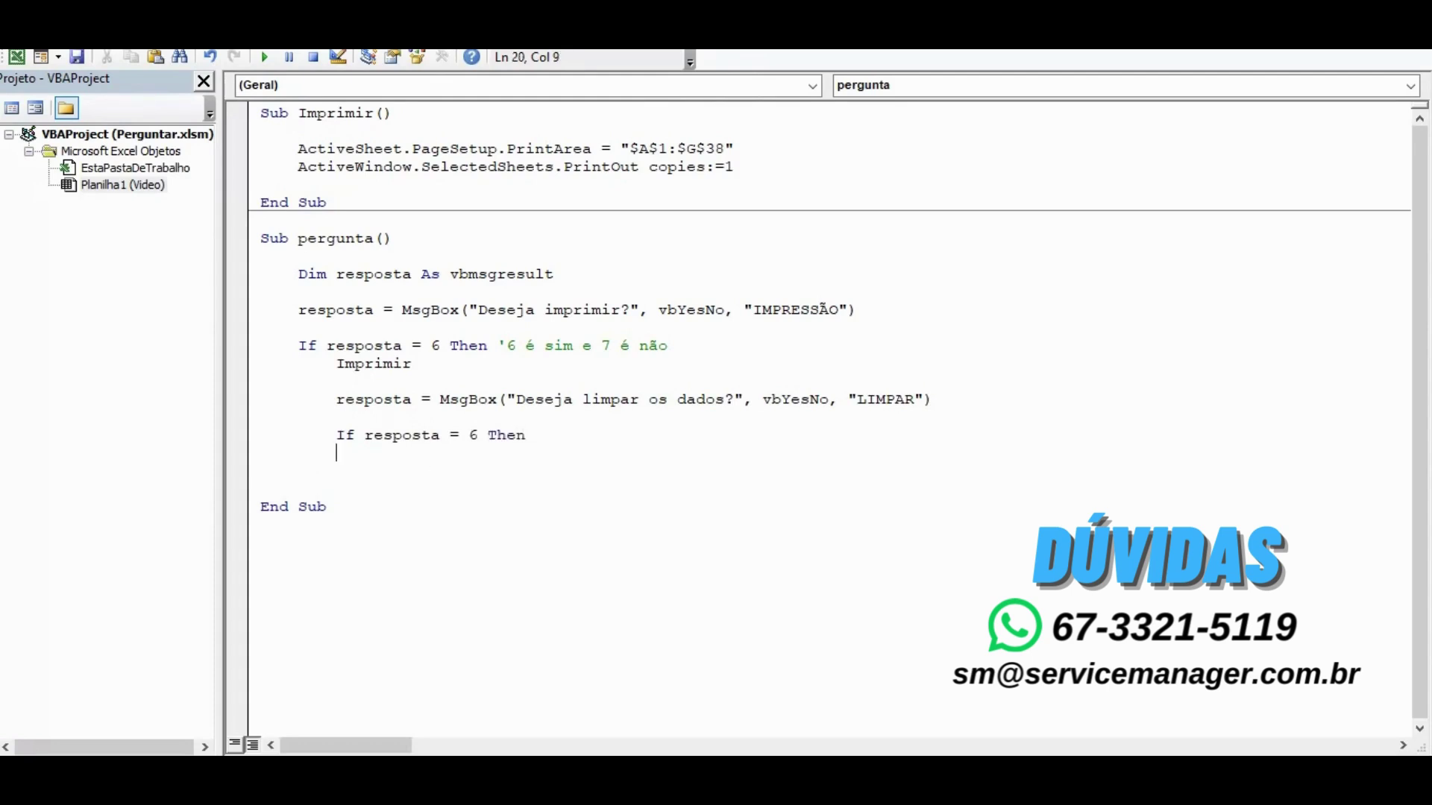
key("Tab")
Highlight the 'Deseja limpar os dados' question text, then return to the indented line in the If block.
left_click(525, 400)
left_click_drag(526, 401, 724, 400)
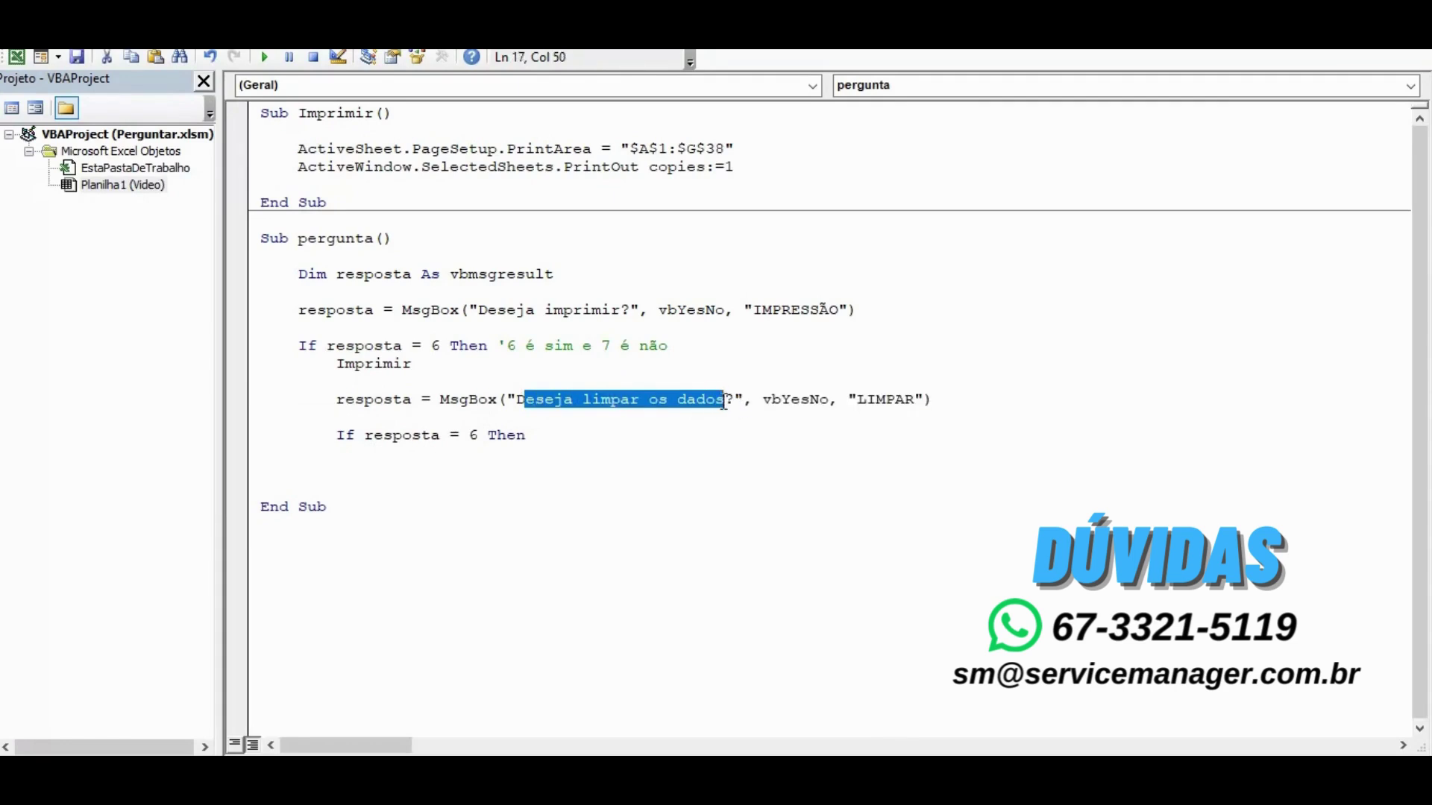
left_click_drag(723, 403, 719, 410)
left_click(432, 454)
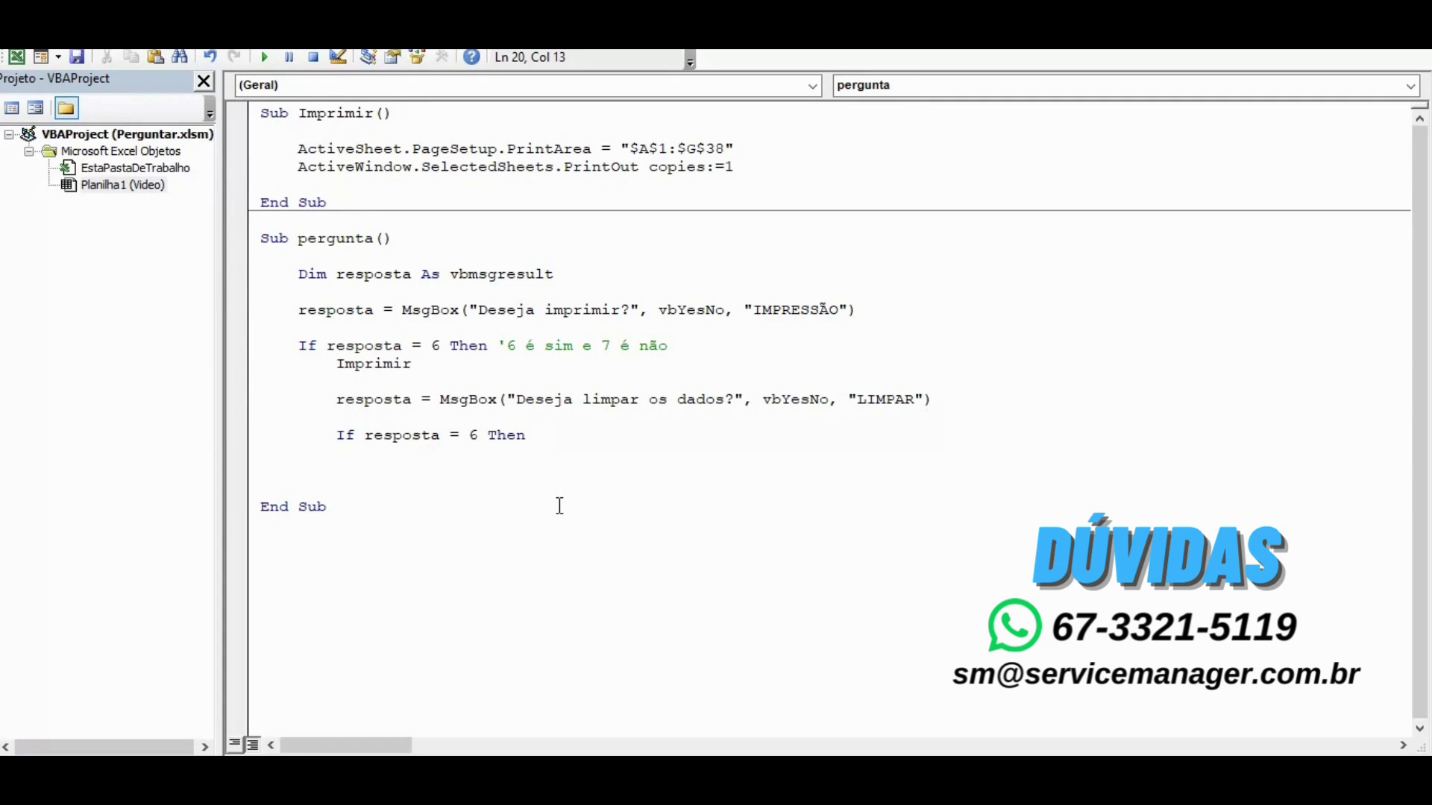
Inside the If block, add the line Range("B2:B8").Select and highlight it to check it.
key("Return")
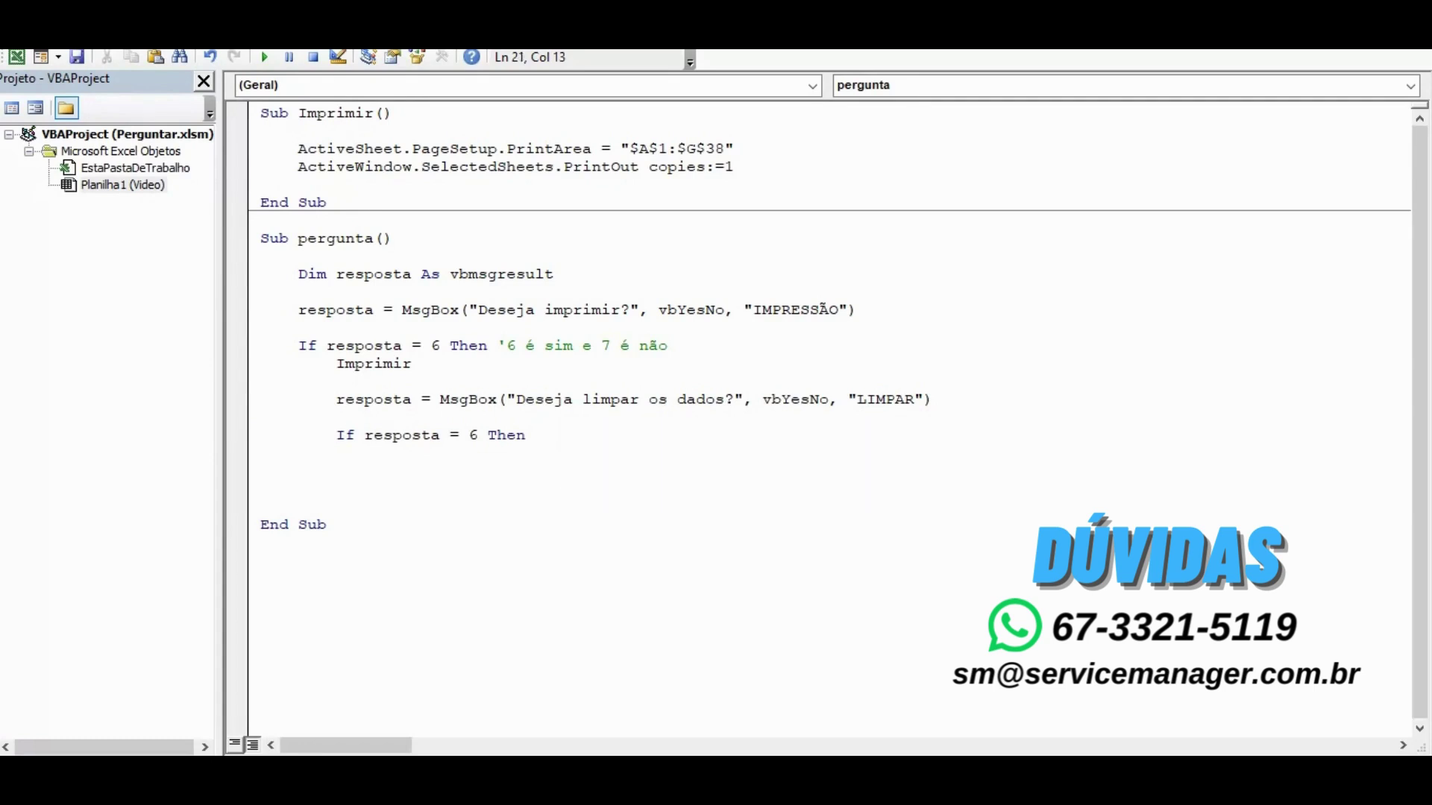
type("range")
type("(")
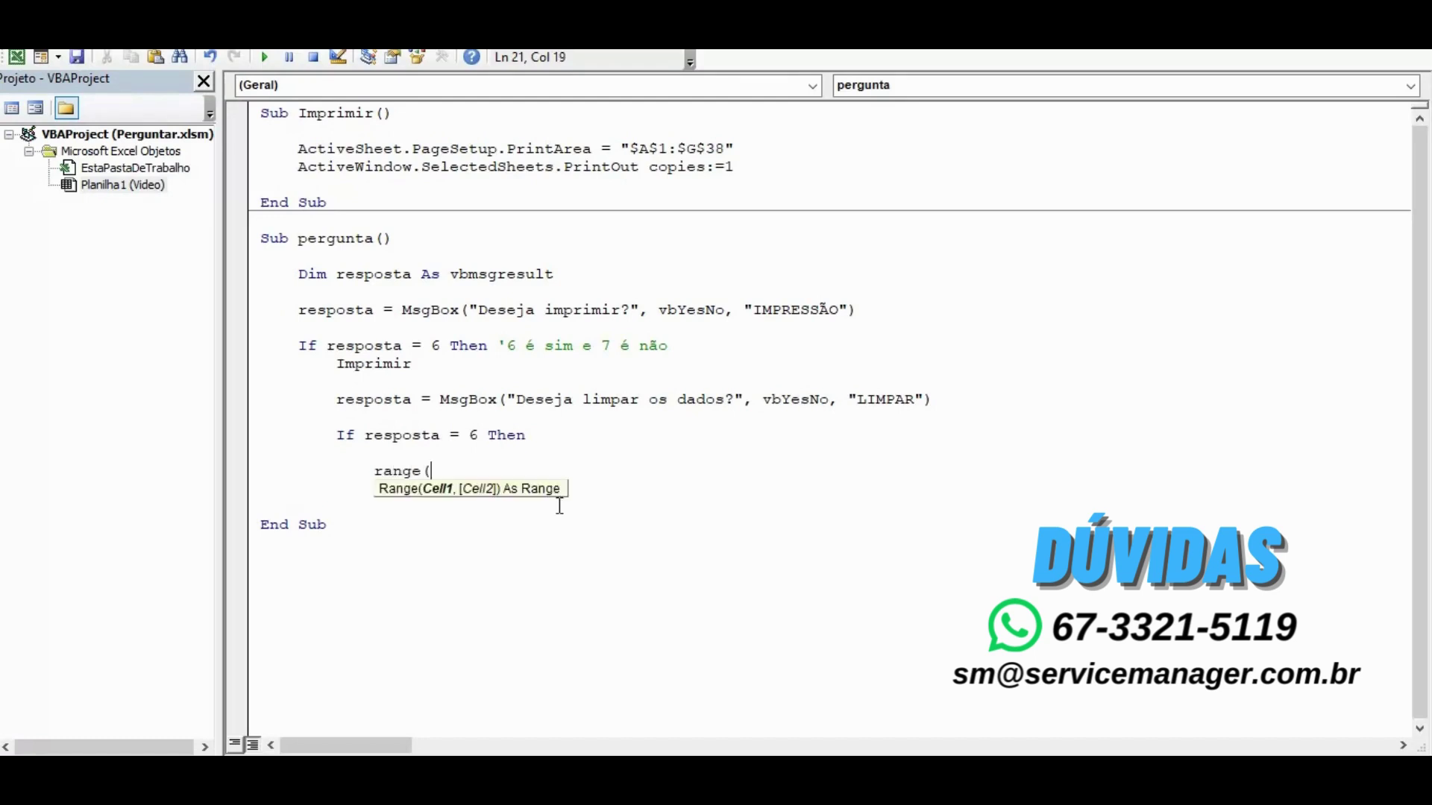
type("\"")
type("B2:")
type("B8")
type("\"")
type(").")
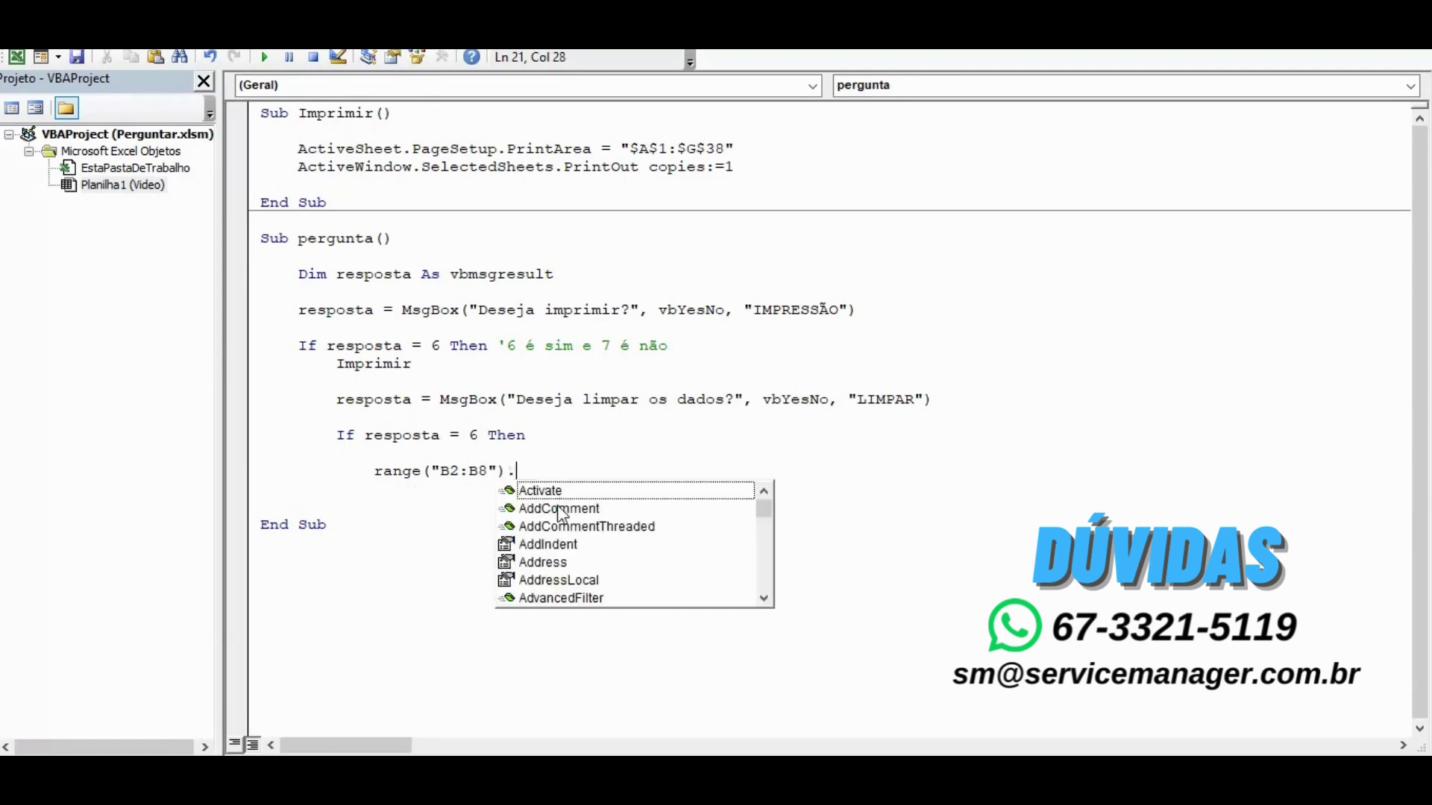
type("select")
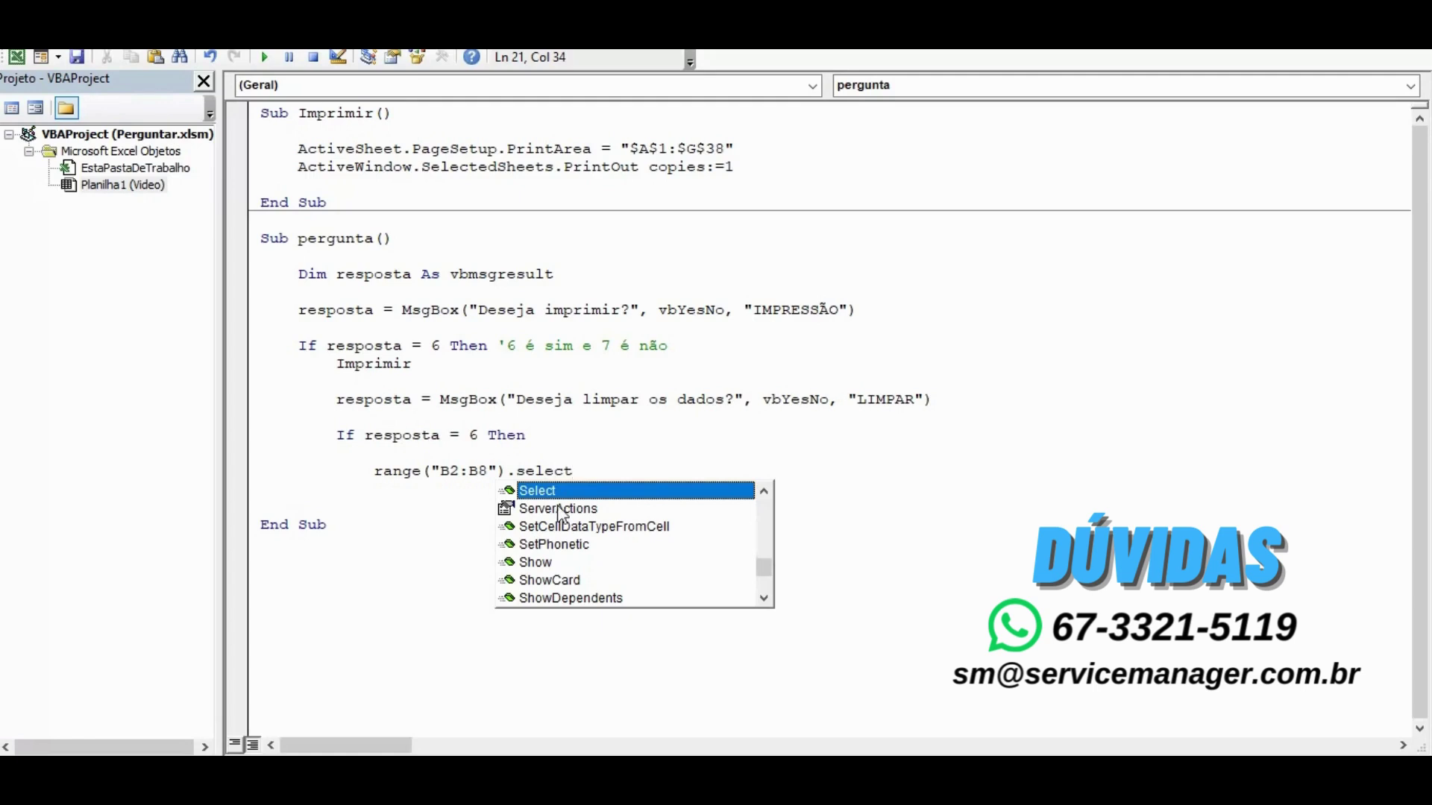
key("Return")
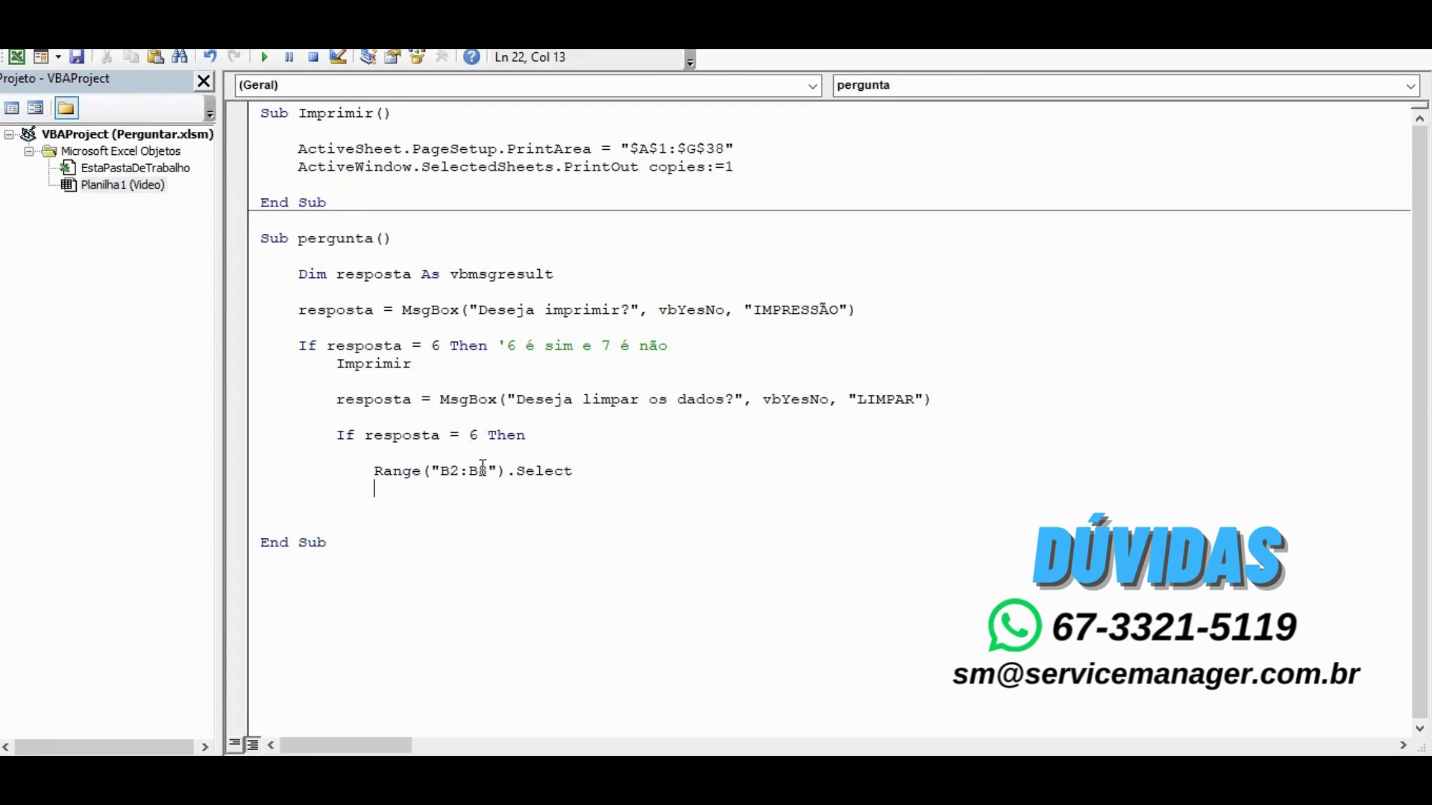
mouse_move(487, 470)
left_mouse_down()
mouse_move(440, 471)
mouse_move(575, 470)
left_mouse_up()
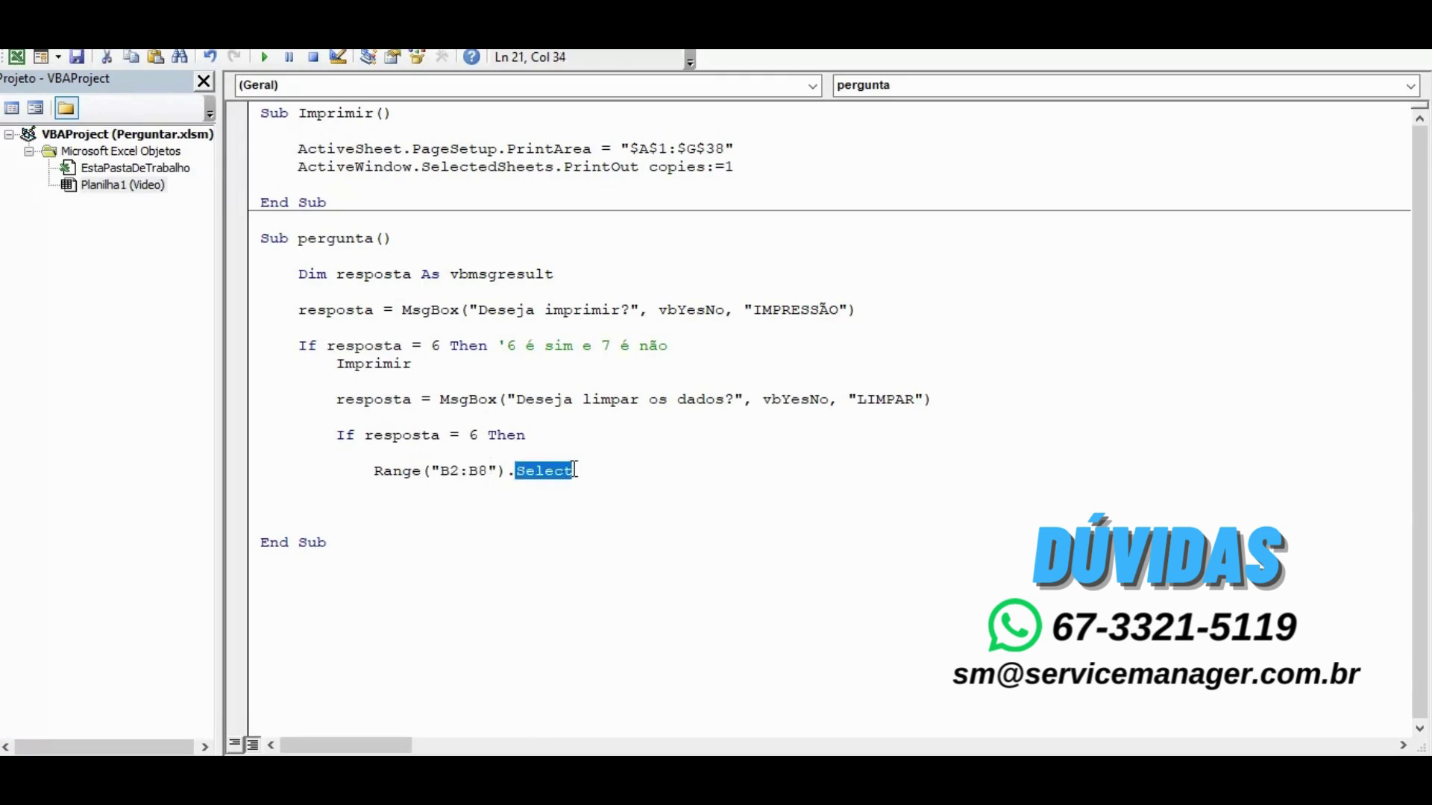
left_click_drag(383, 471, 477, 470)
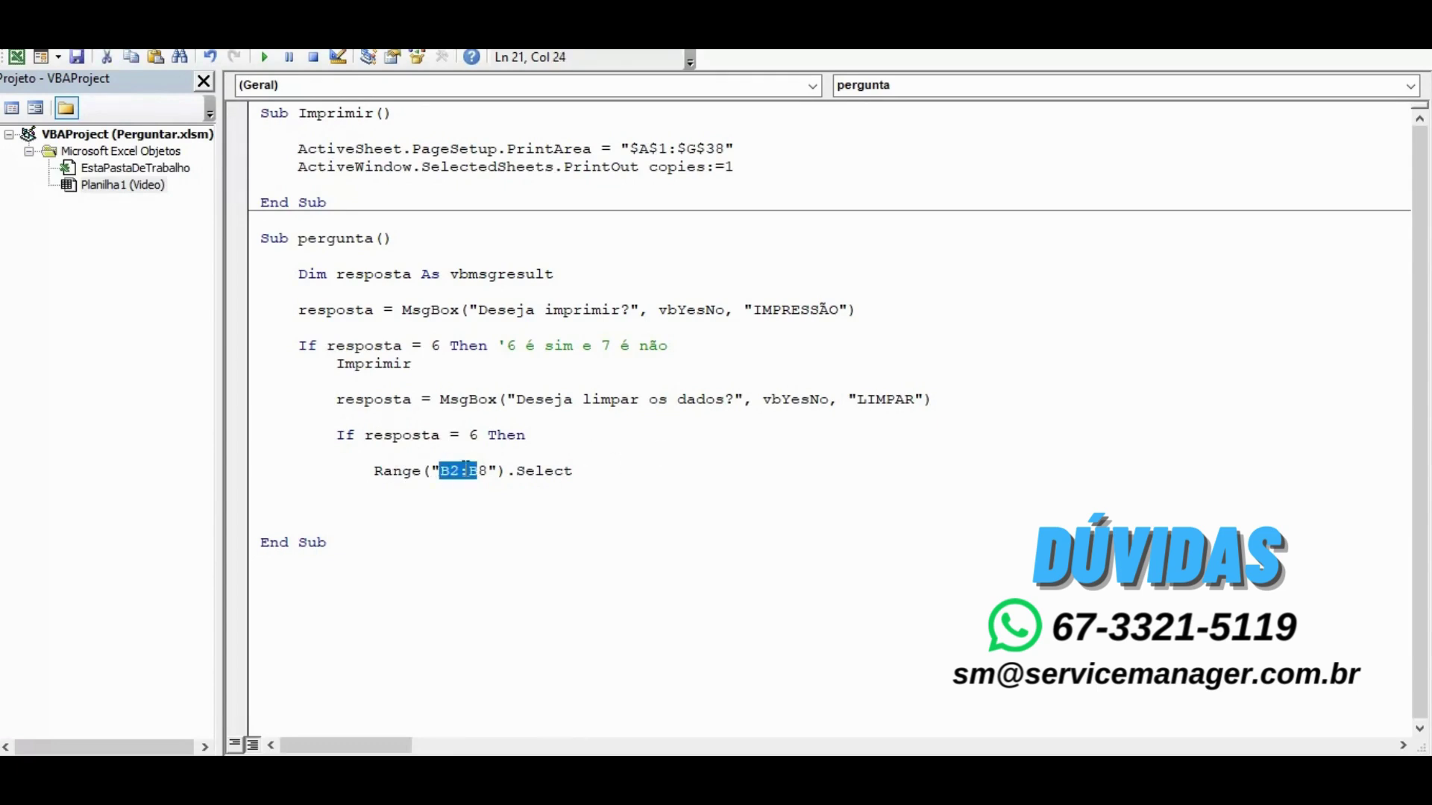
left_click_drag(575, 471, 372, 471)
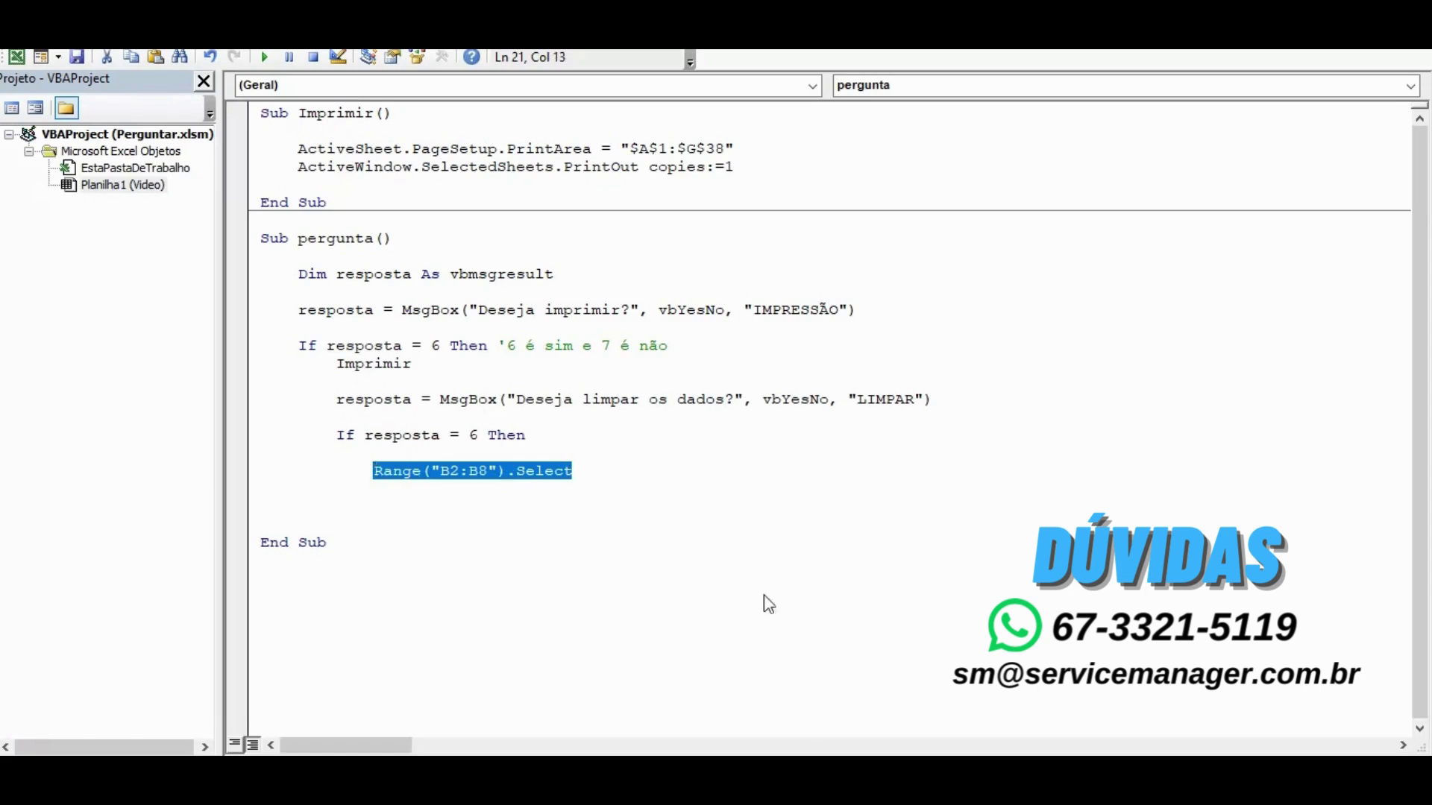
left_click(759, 700)
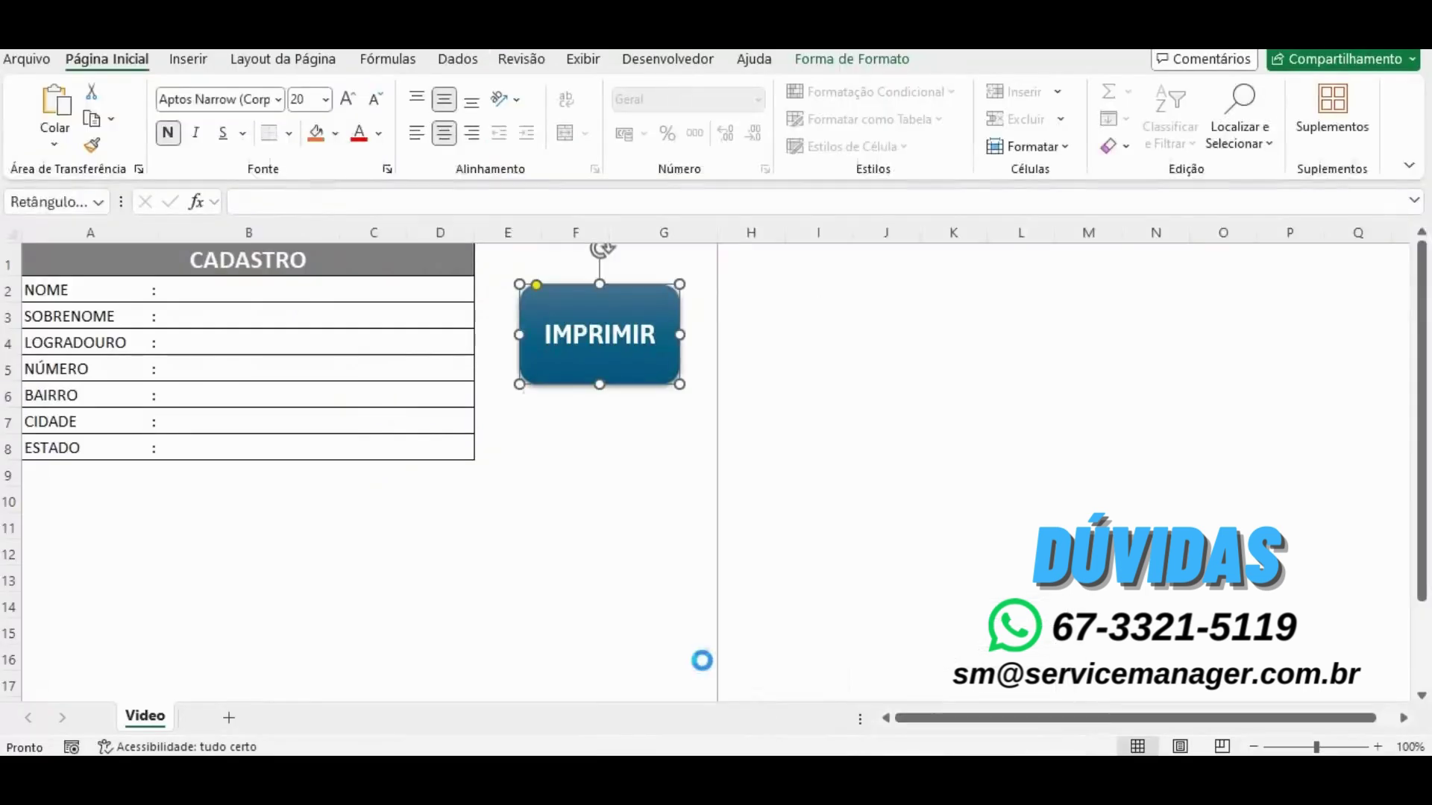
left_click_drag(293, 293, 290, 448)
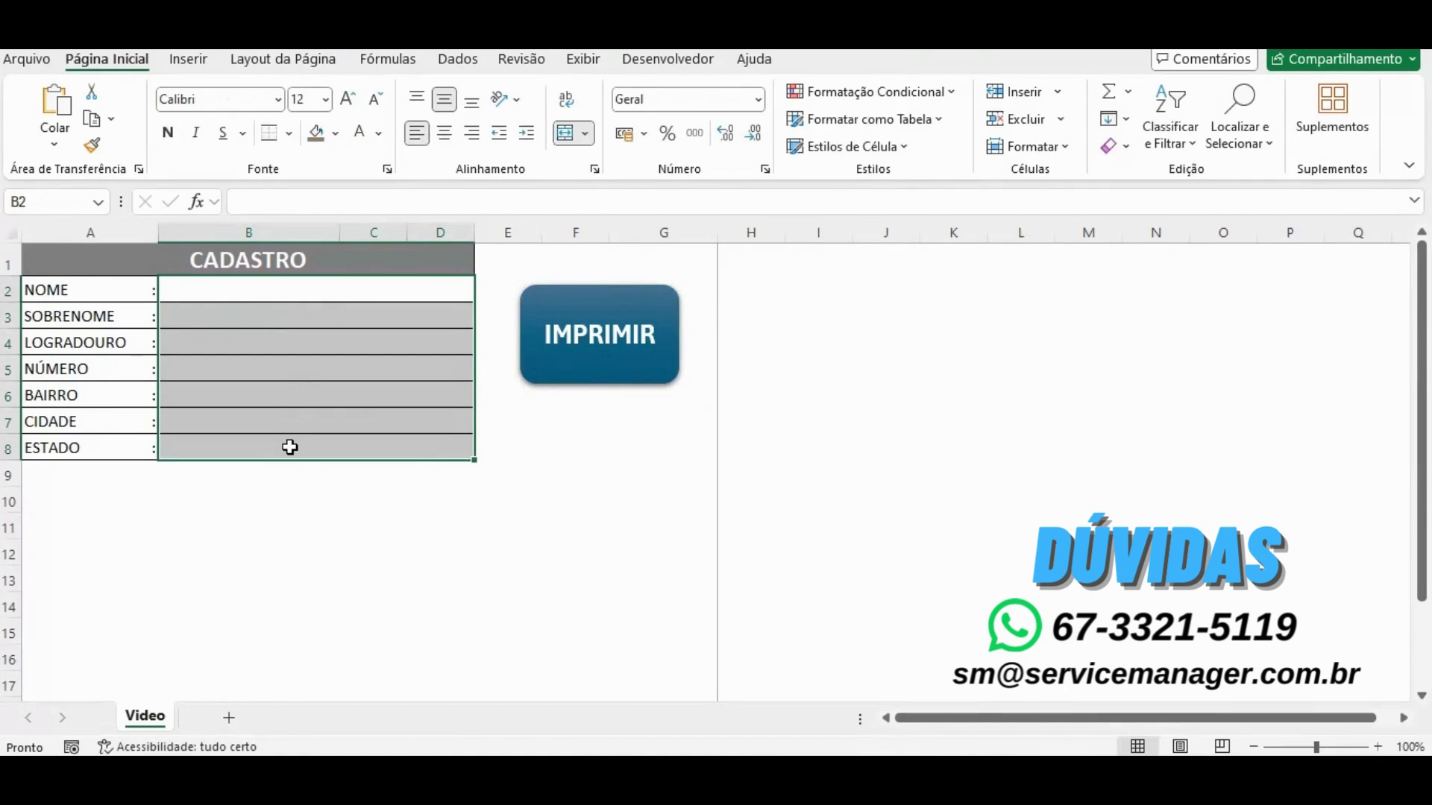
left_click(339, 291)
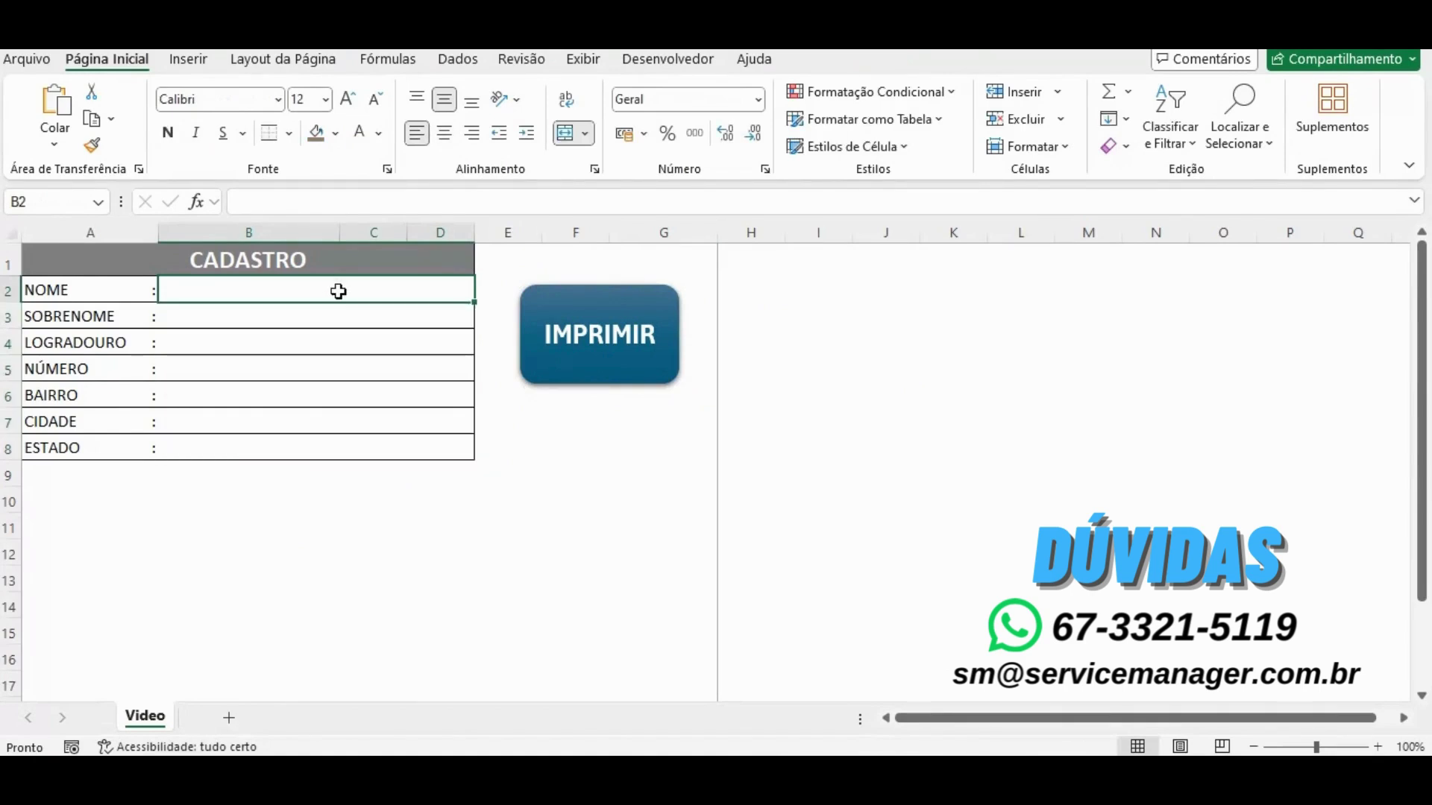
type("asdf")
key("Return")
type("asdf")
key("Return")
type("sdf")
key("Return")
type("asdf")
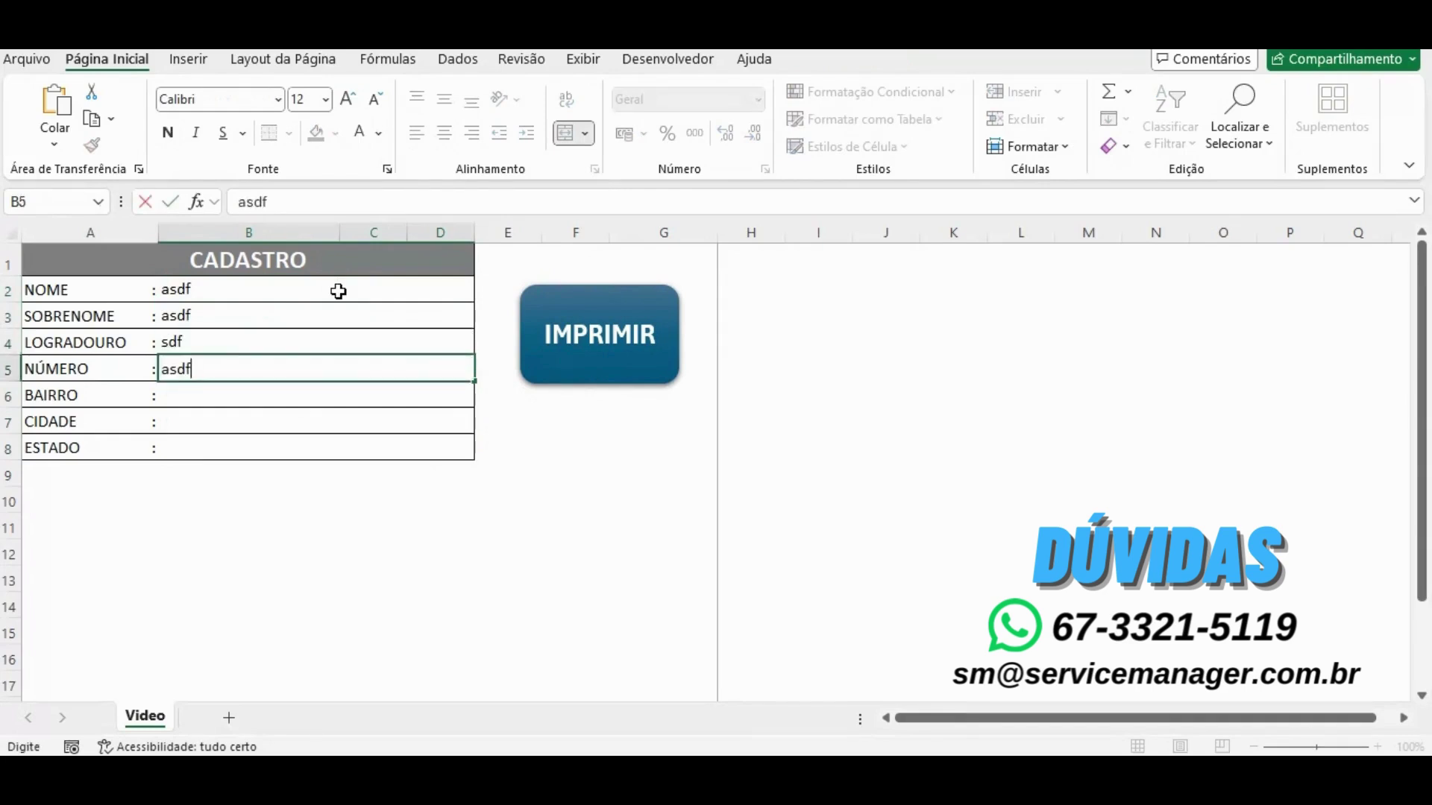
key("Return")
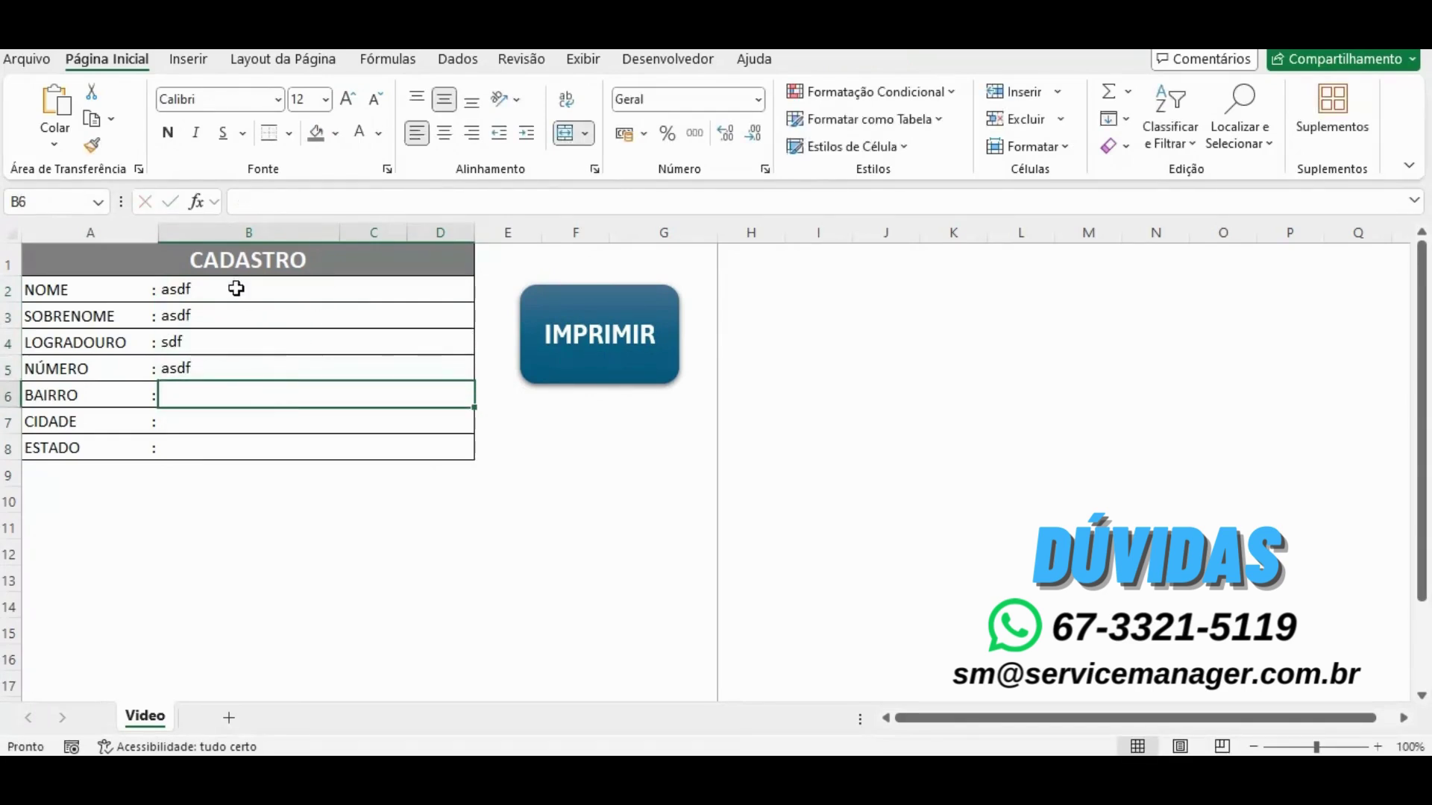
left_click_drag(233, 288, 233, 447)
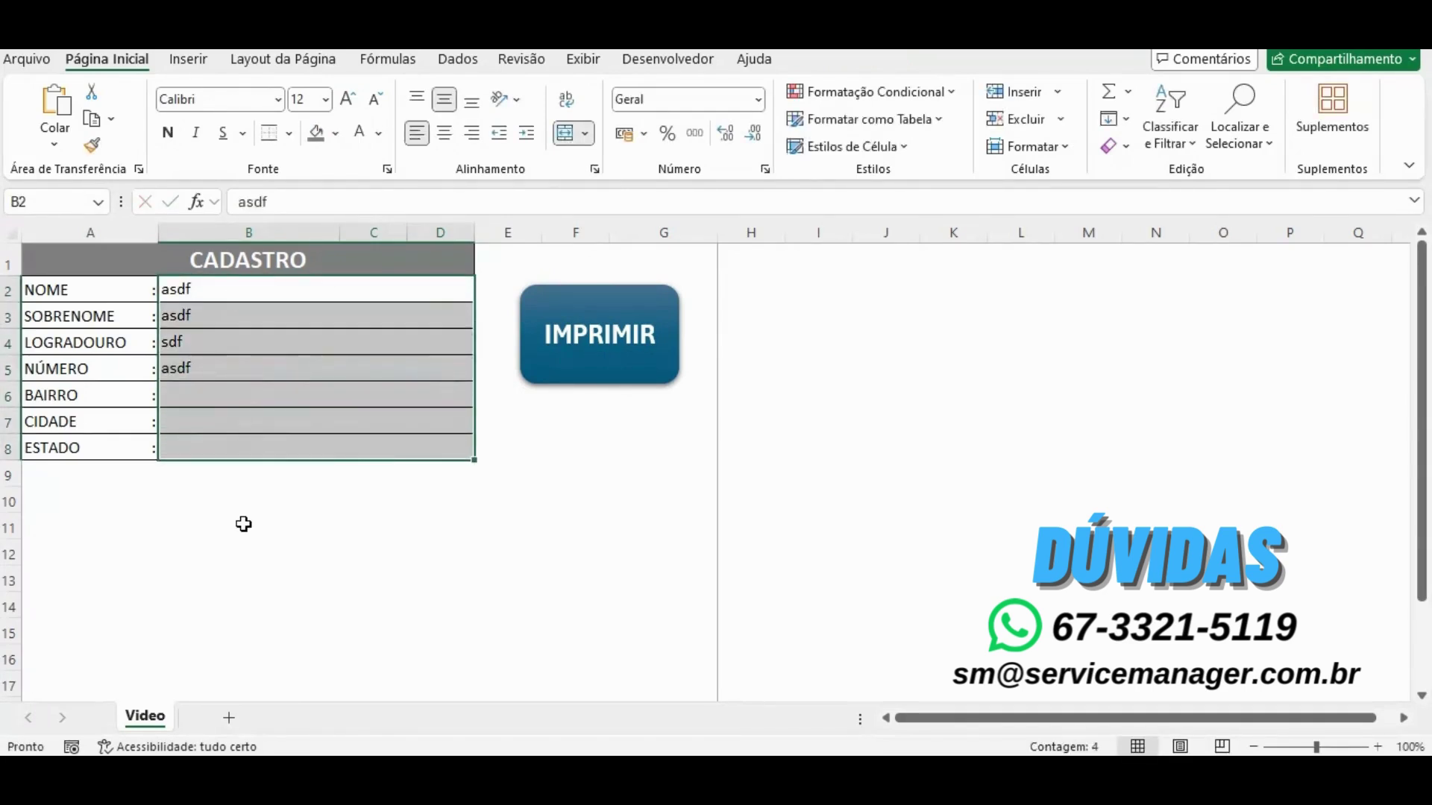
key("Delete")
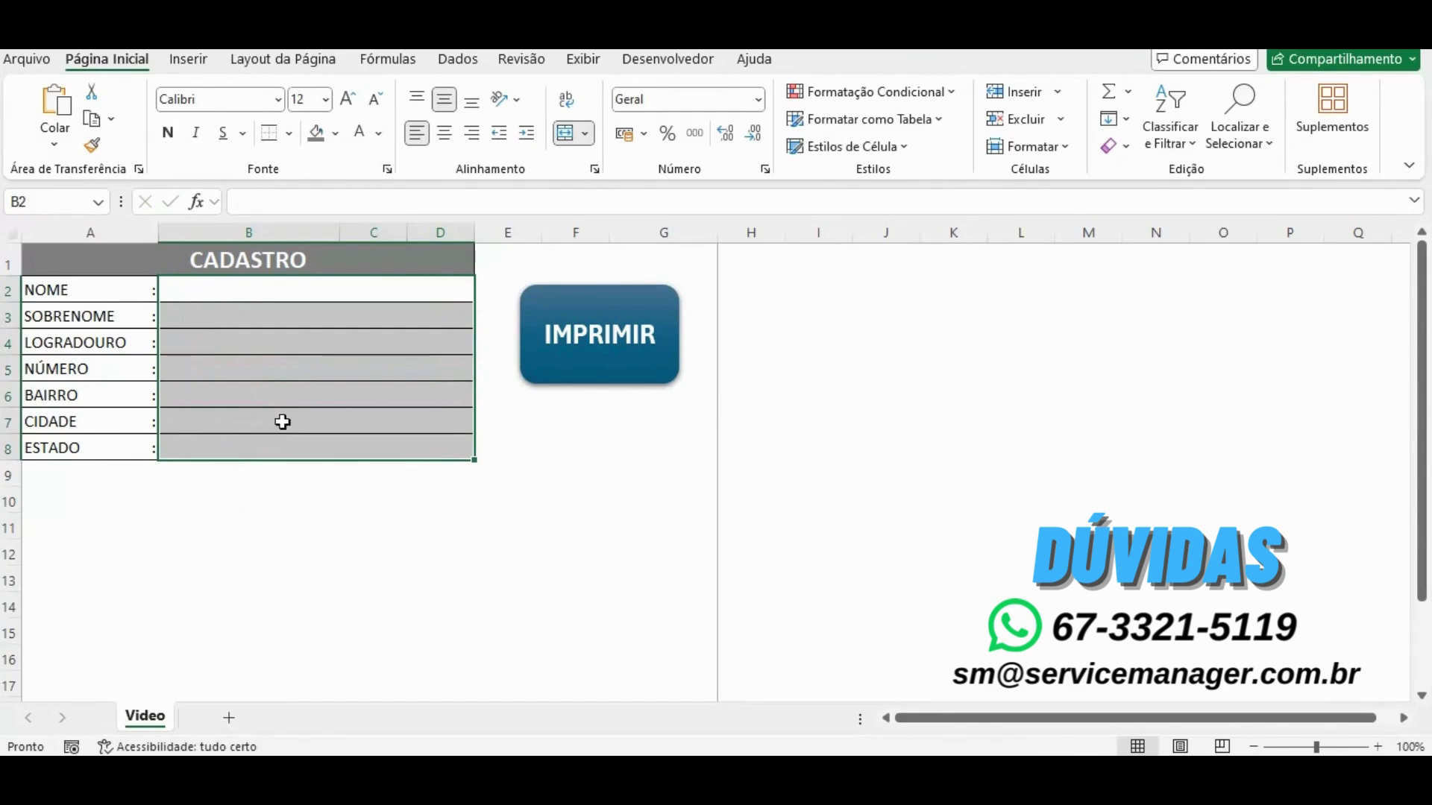
left_click(221, 286)
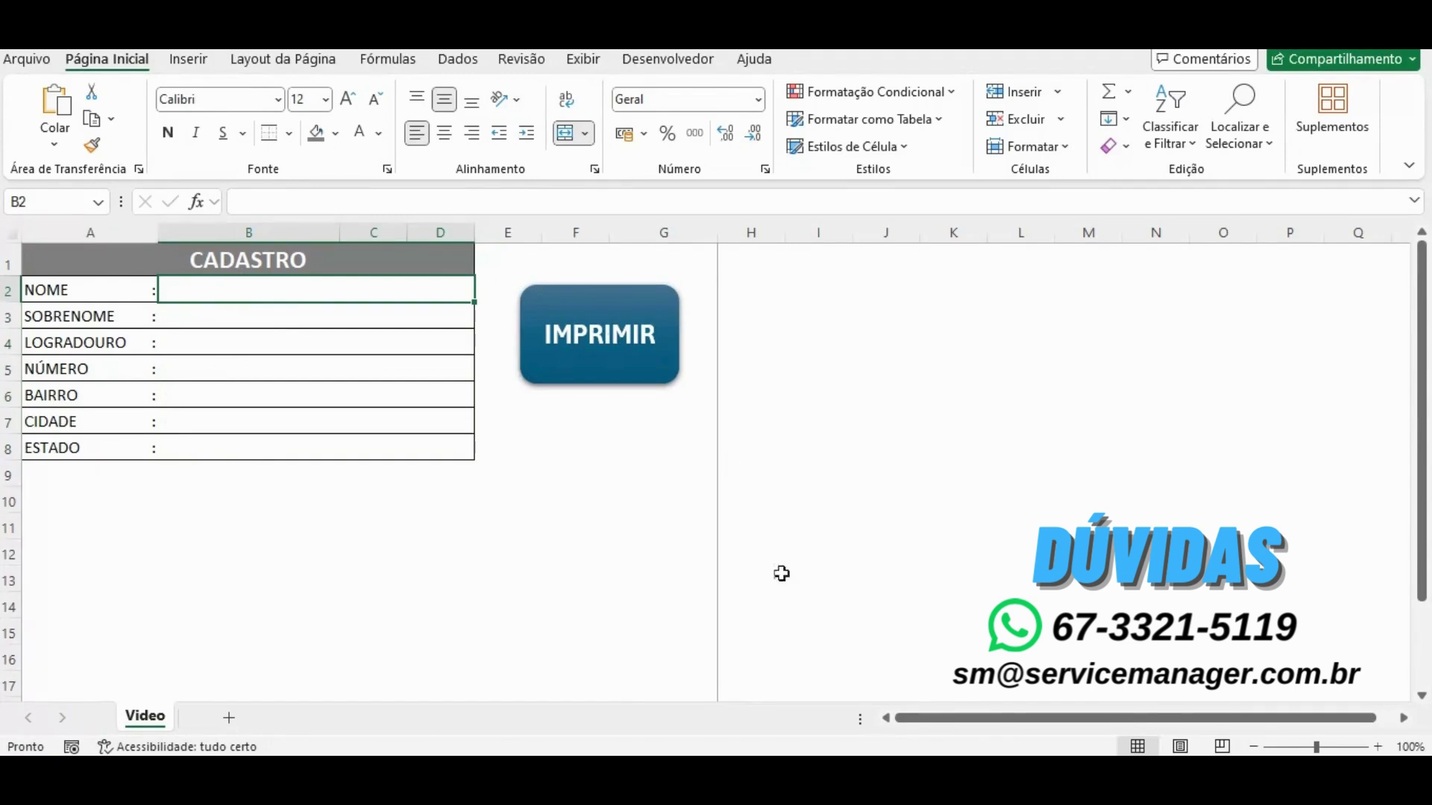
After the B2:B8 selection line, add Selection.ClearContents followed by Range("B2").Select.
left_click(919, 701)
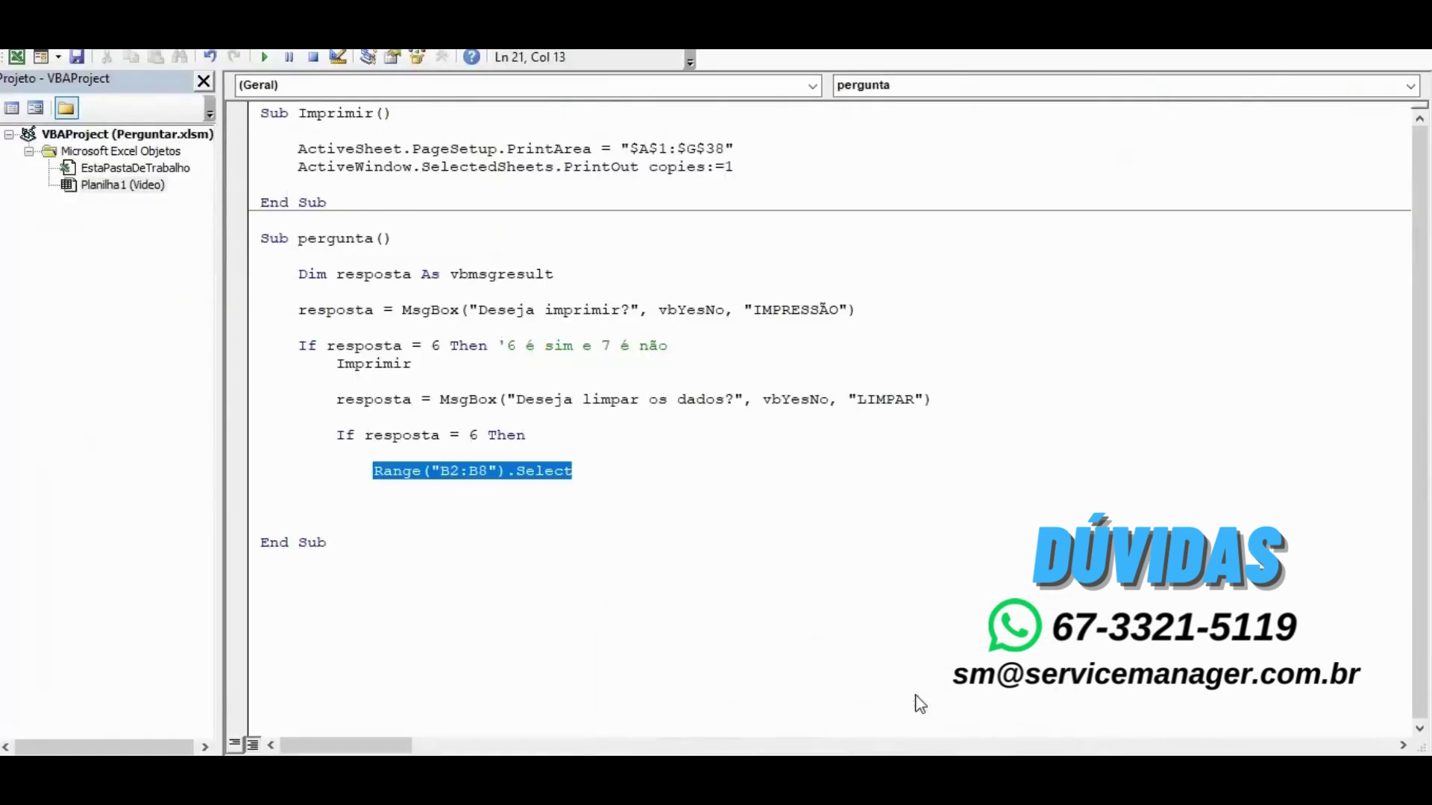
left_click(586, 472)
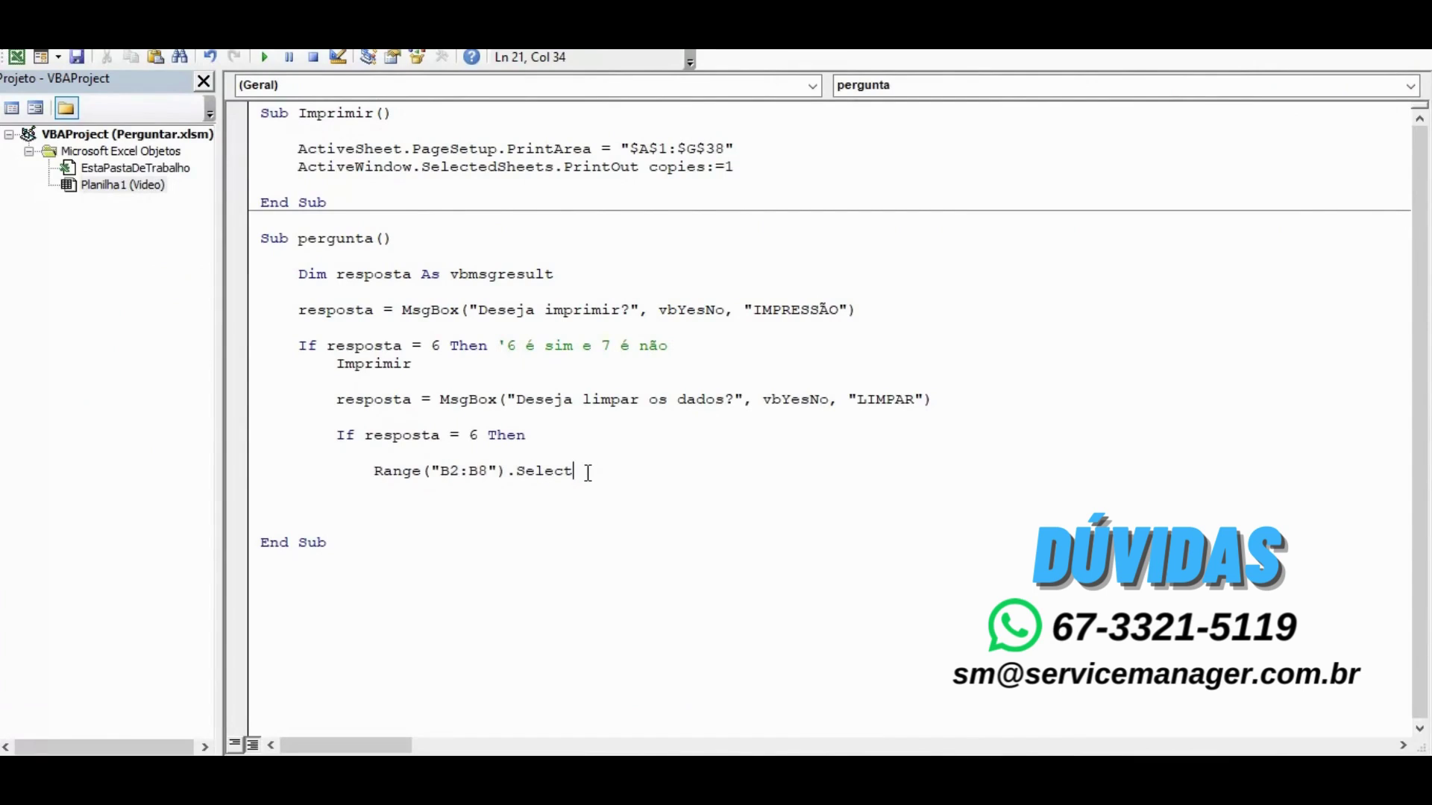
key("Return")
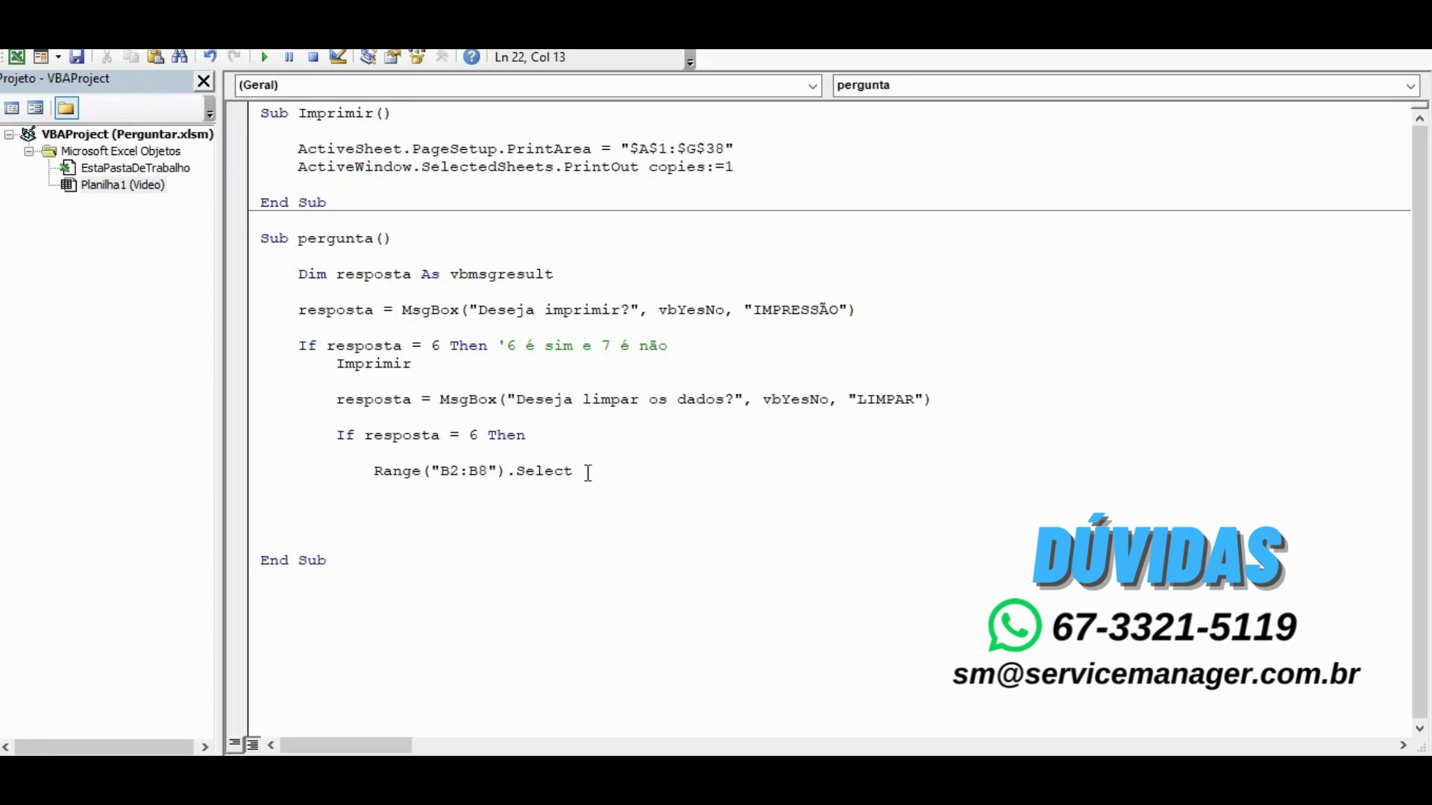
type("sele")
type("ction")
type(".")
type("clear")
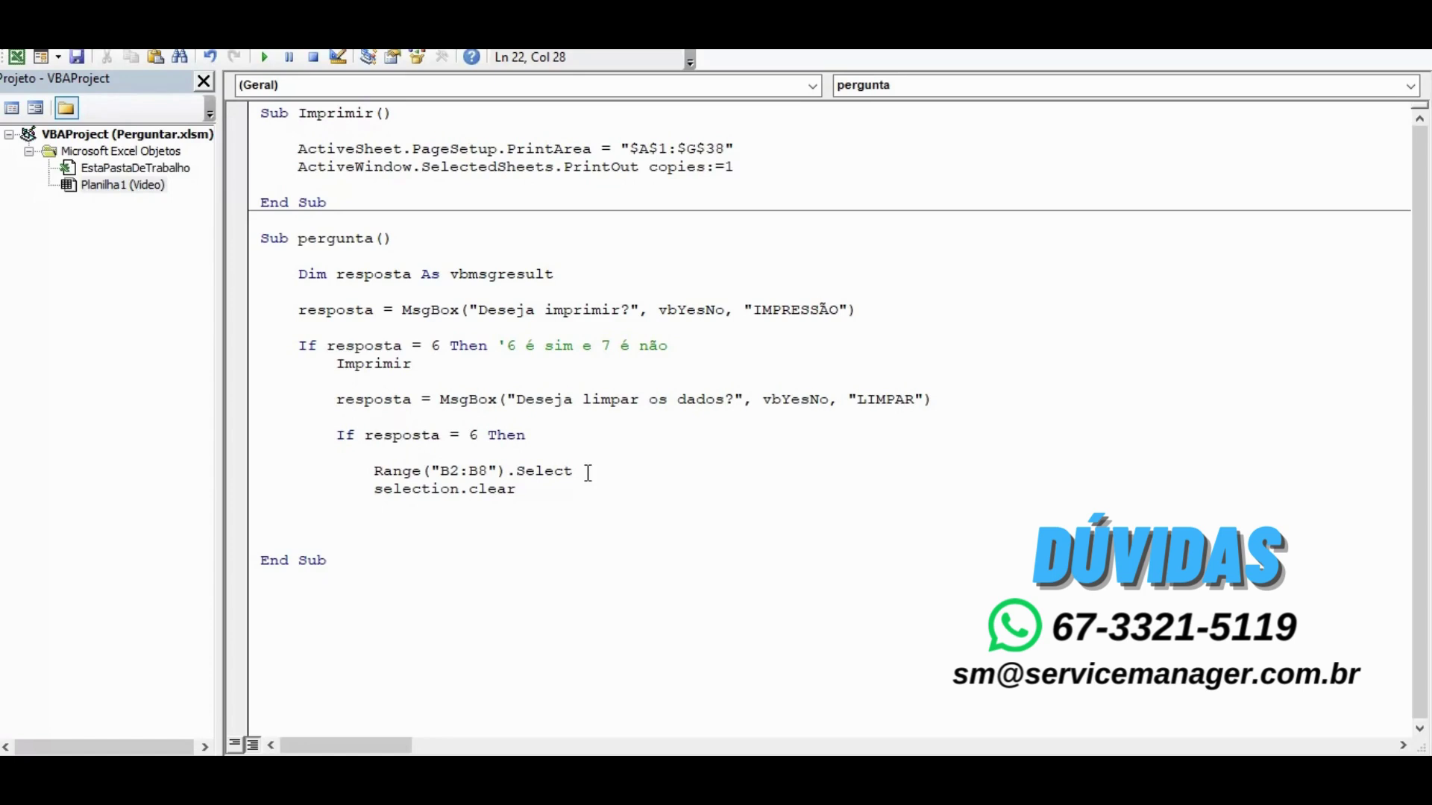
type("con")
type("tente")
key("Return")
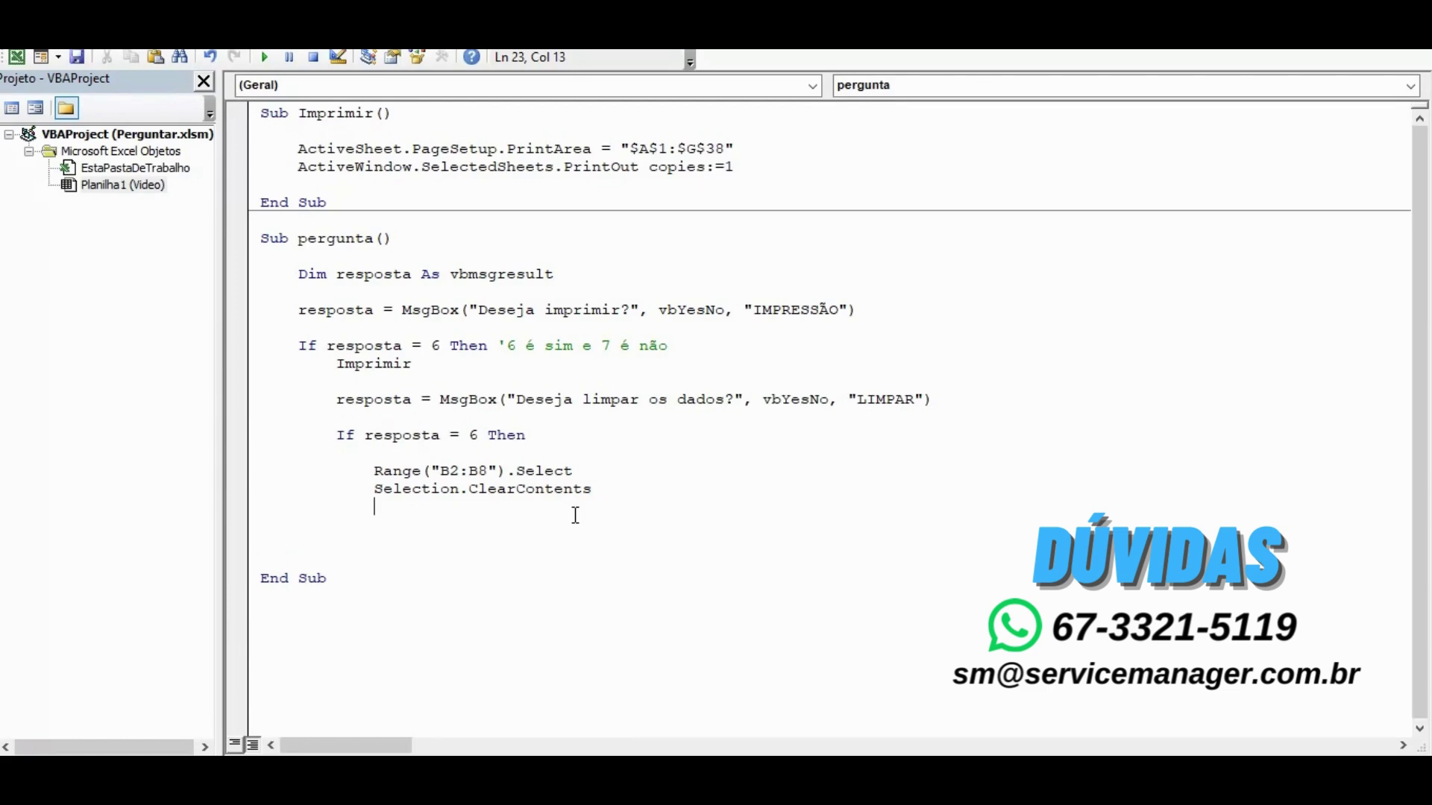
type("range")
type("(\"B")
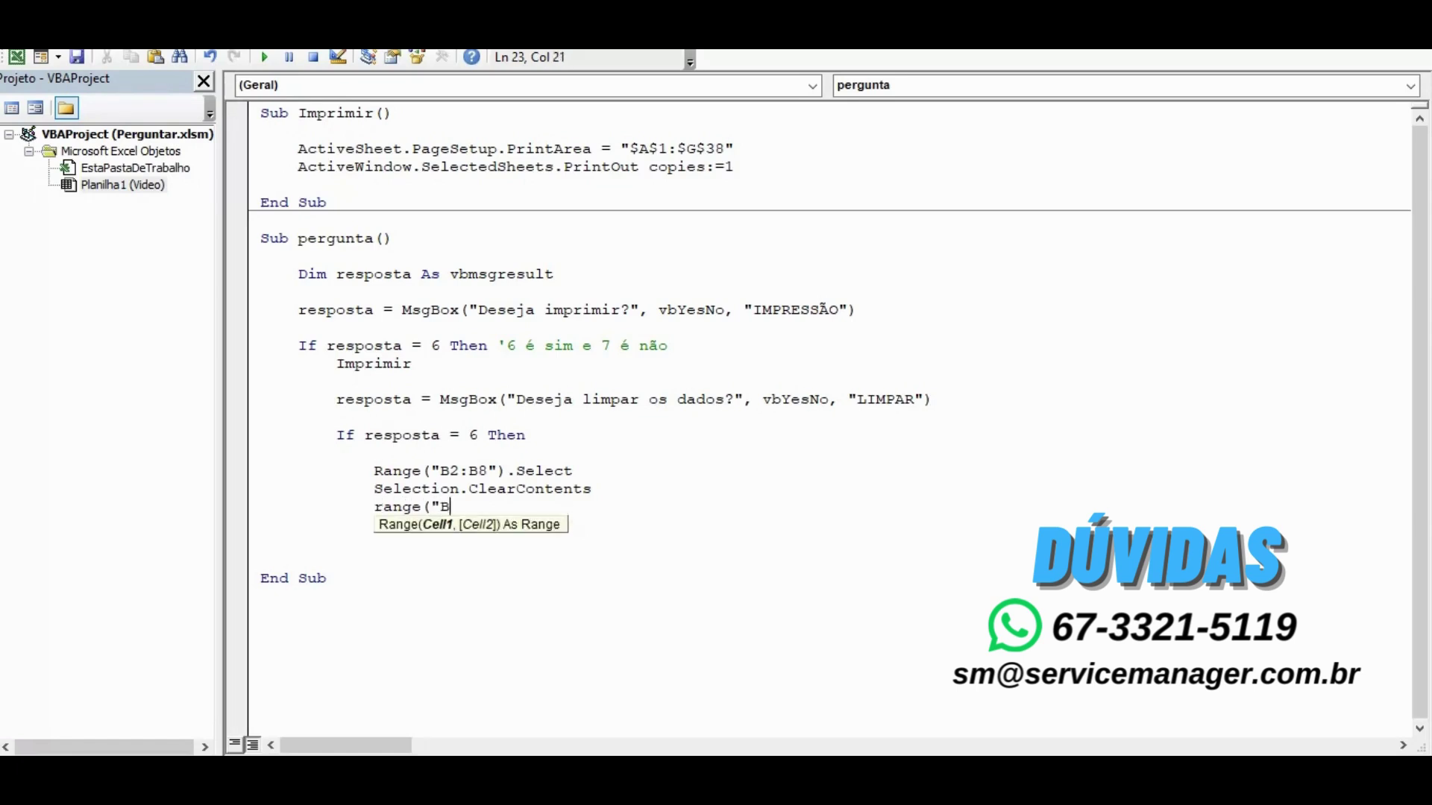
type("2\"")
type(").")
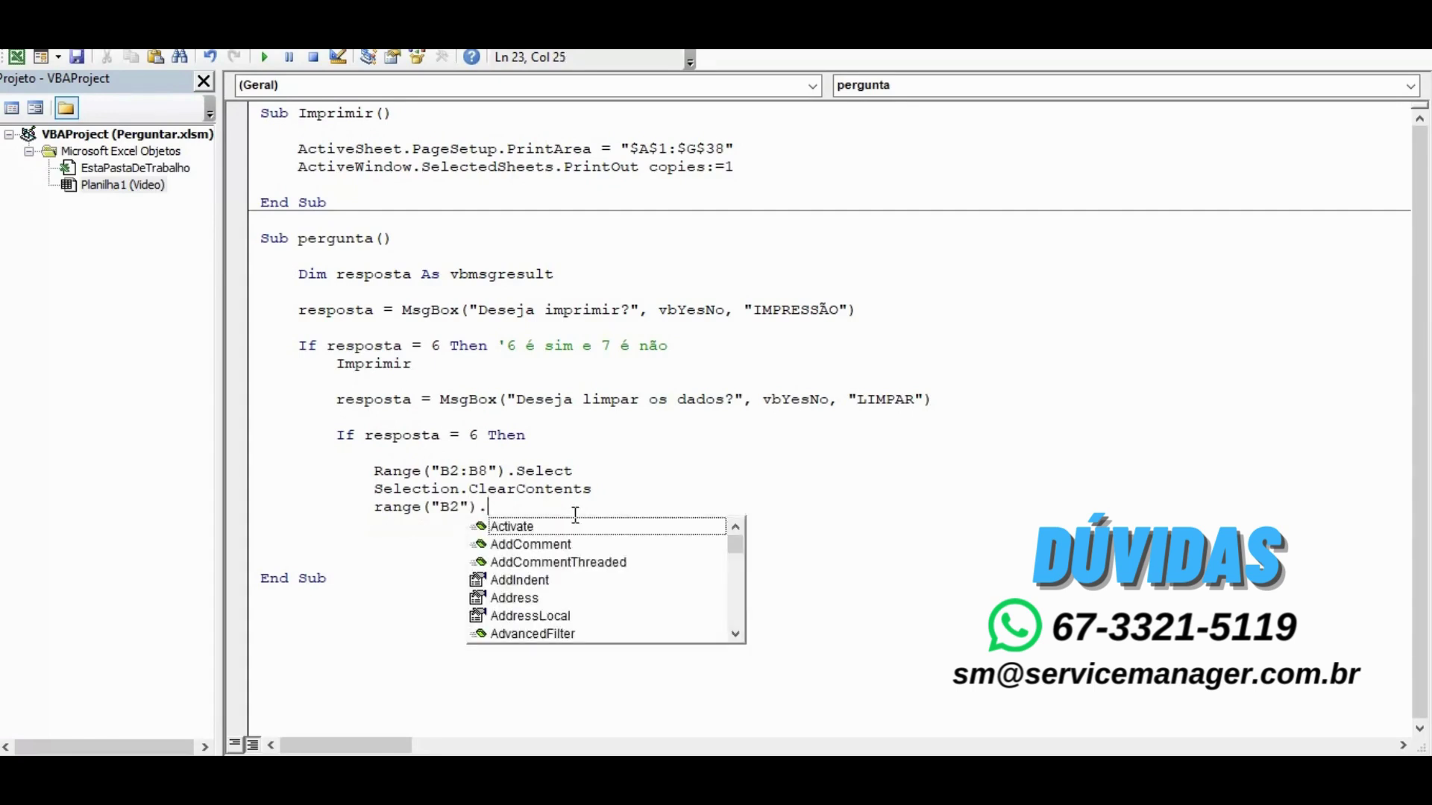
type("select")
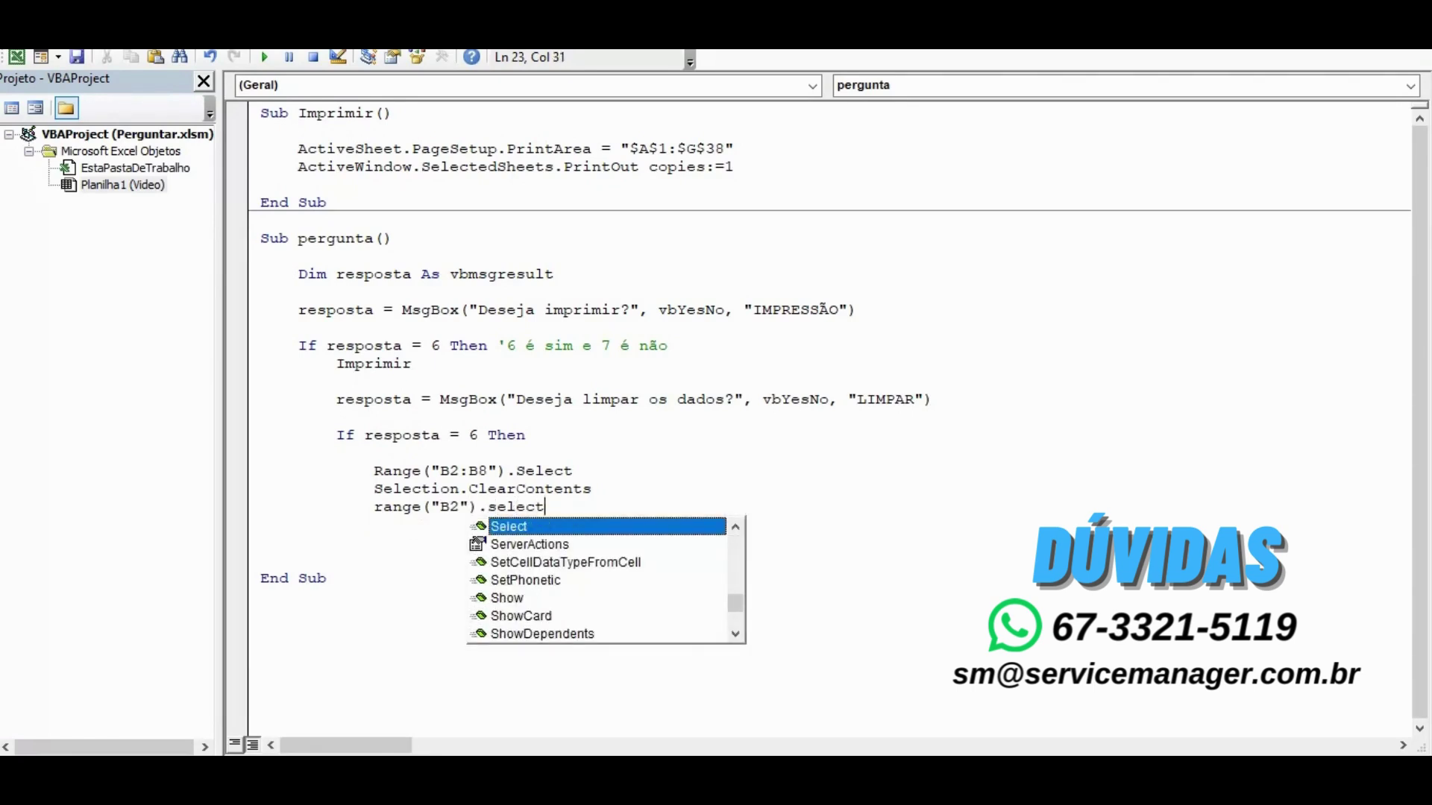
key("Return")
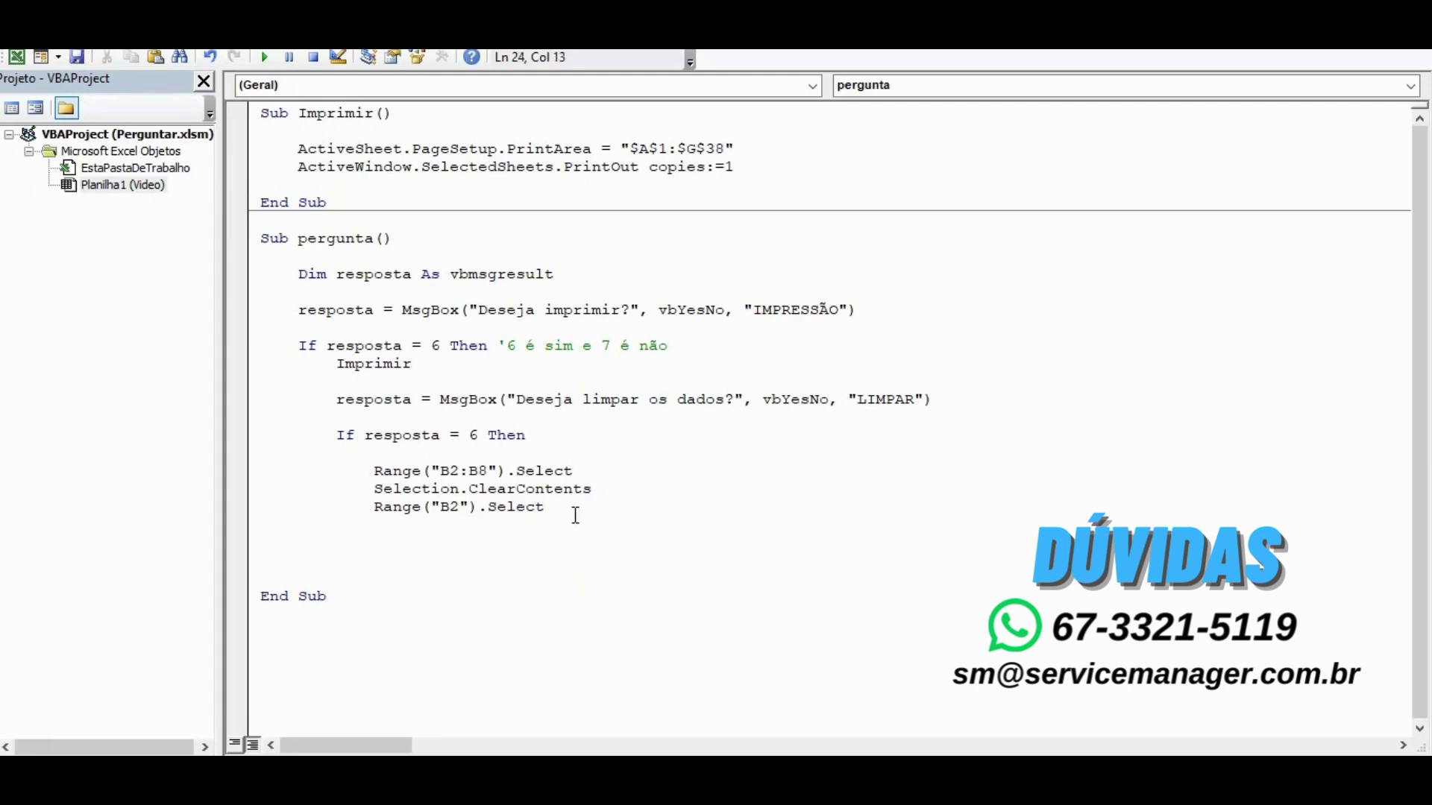
Close the inner If block with End If and compare it against its matching If line.
key("BackSpace")
type("end ")
type("if")
left_click(337, 435)
double_click(337, 434)
left_click(337, 523)
left_click_drag(336, 524, 409, 525)
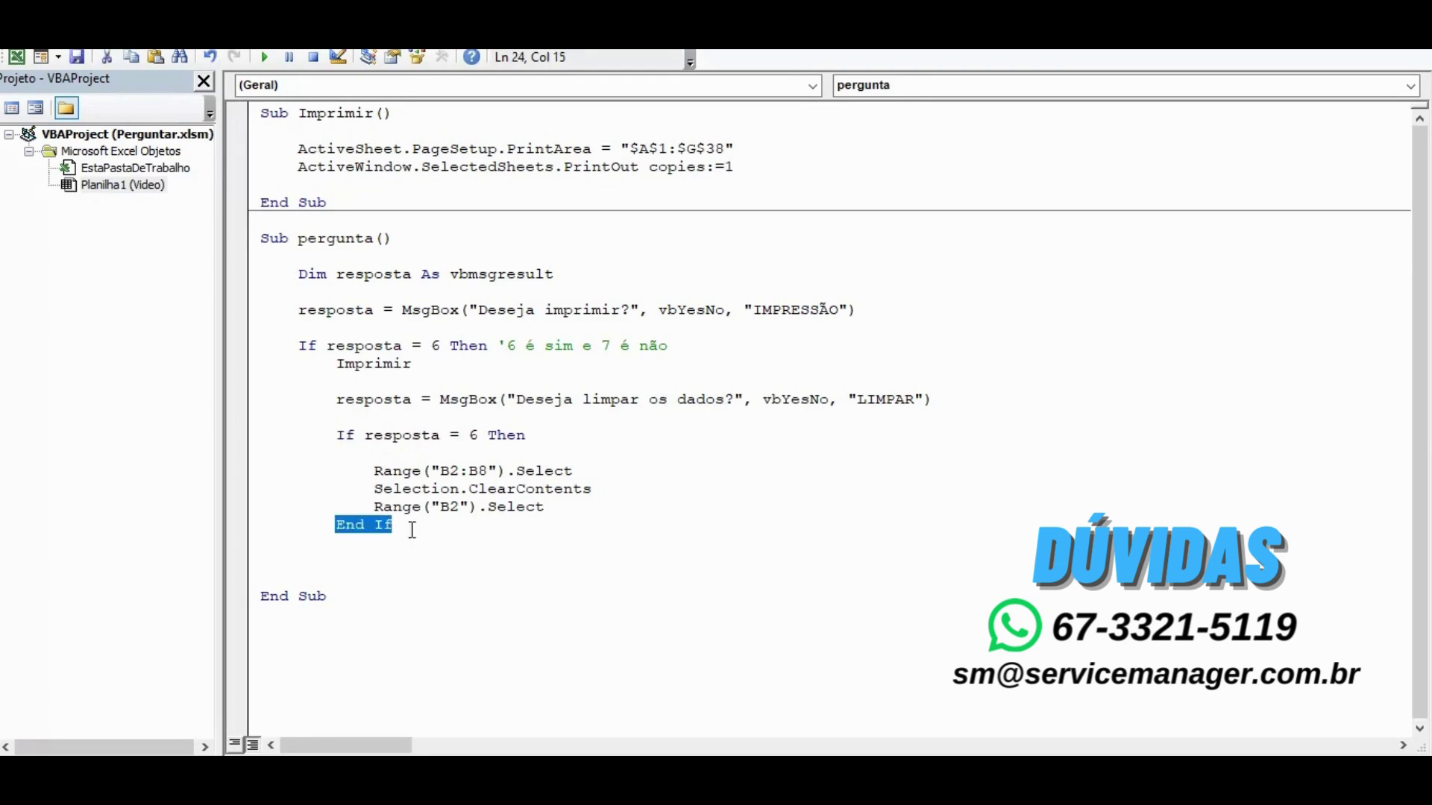
double_click(337, 435)
left_click_drag(336, 524, 393, 523)
mouse_move(414, 525)
left_mouse_down()
mouse_move(127, 298)
mouse_move(127, 275)
left_mouse_up()
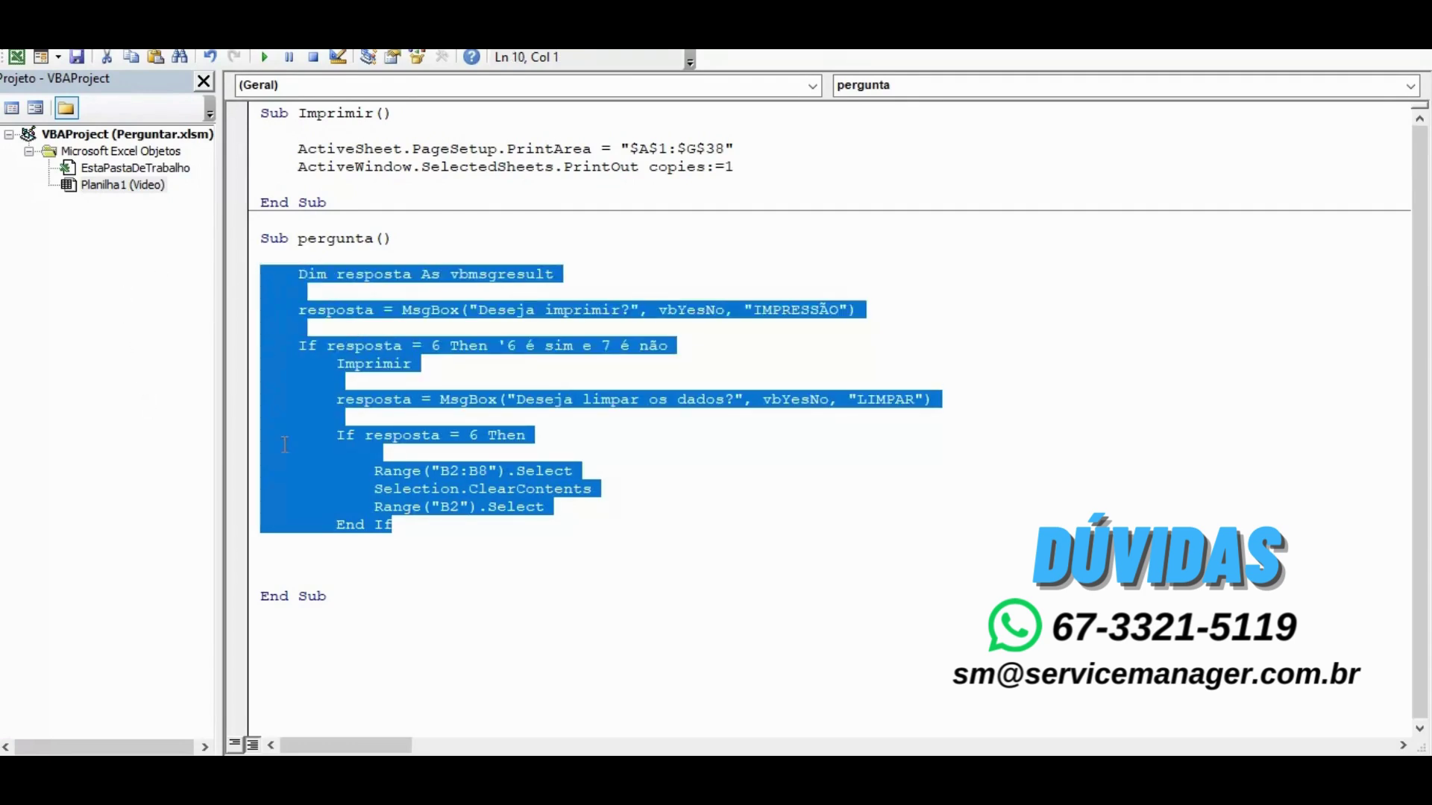
left_click(339, 524)
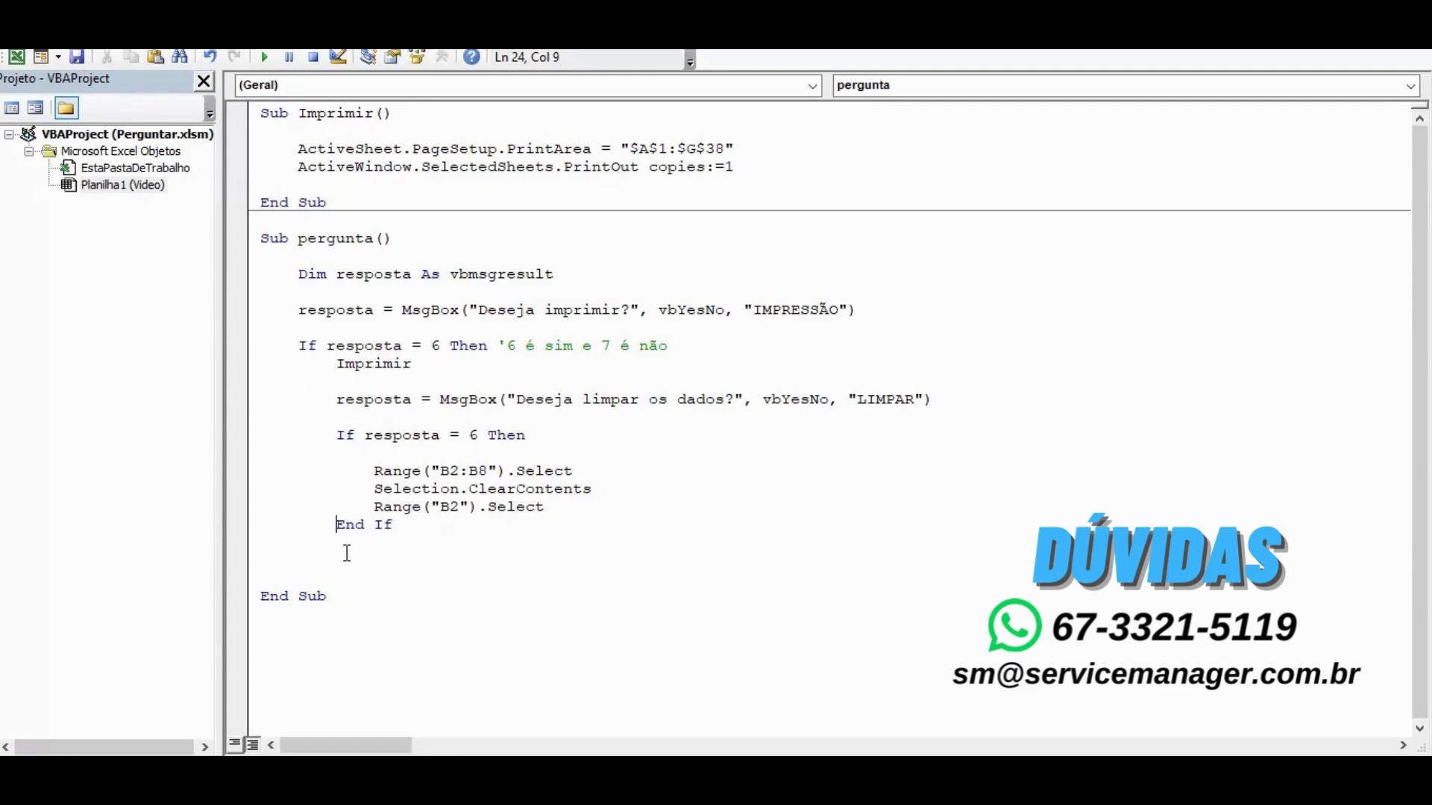
Add a second End If for the outer If and delete the blank lines before End Sub.
left_click(346, 543)
key("BackSpace")
left_click(437, 524)
key("Return")
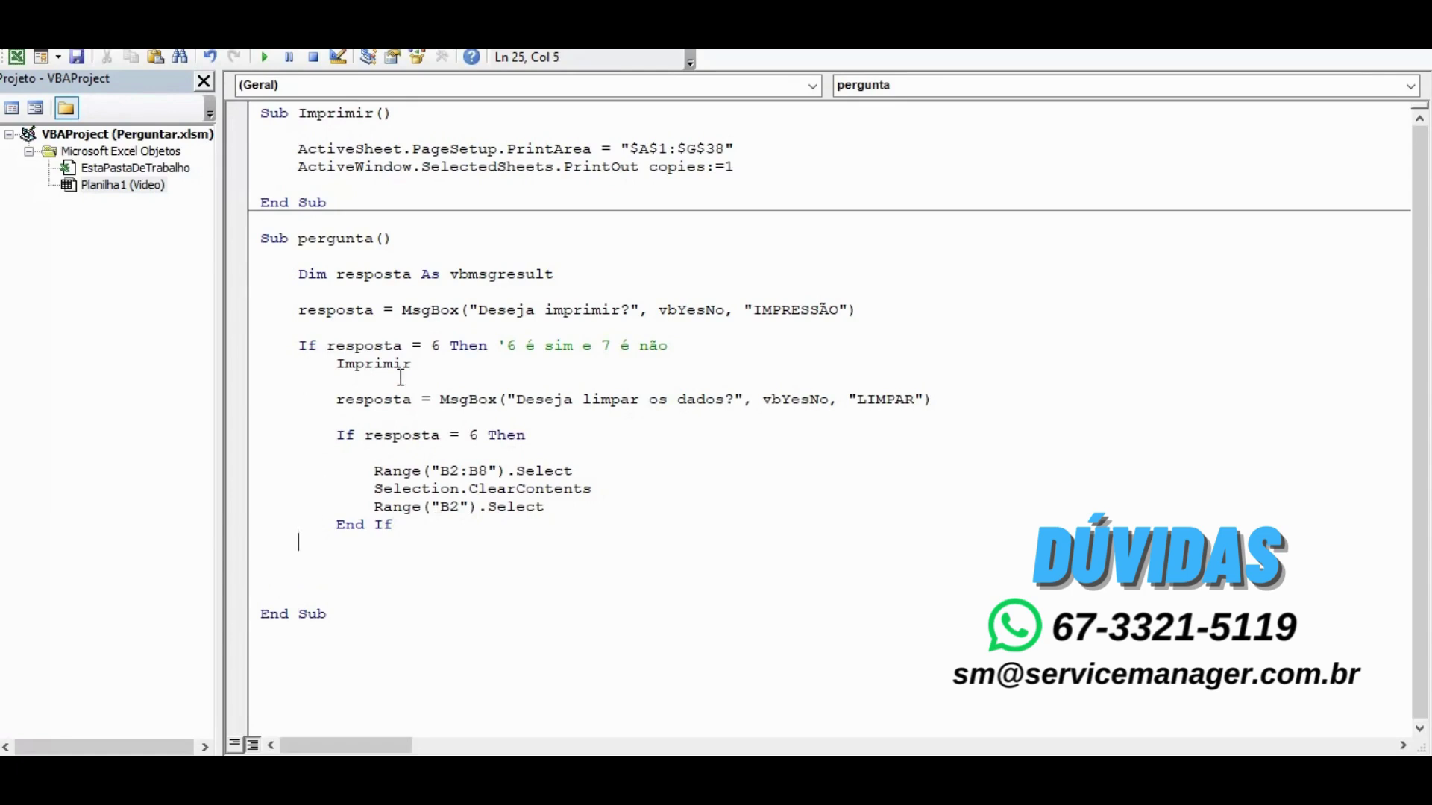
type("end if")
key("Delete")
key("Return")
key("BackSpace")
key("Delete")
key("Delete")
key("Delete")
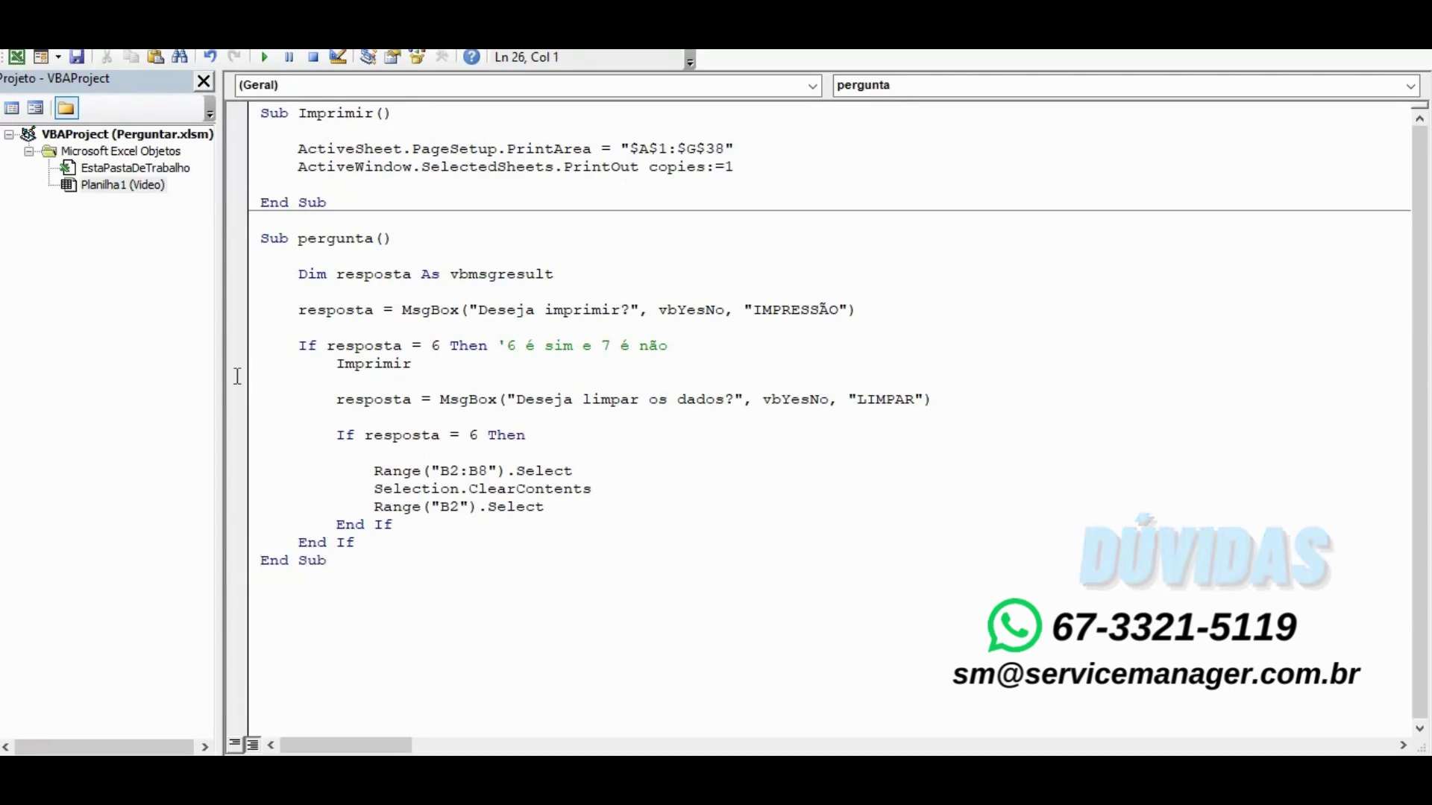
key("End")
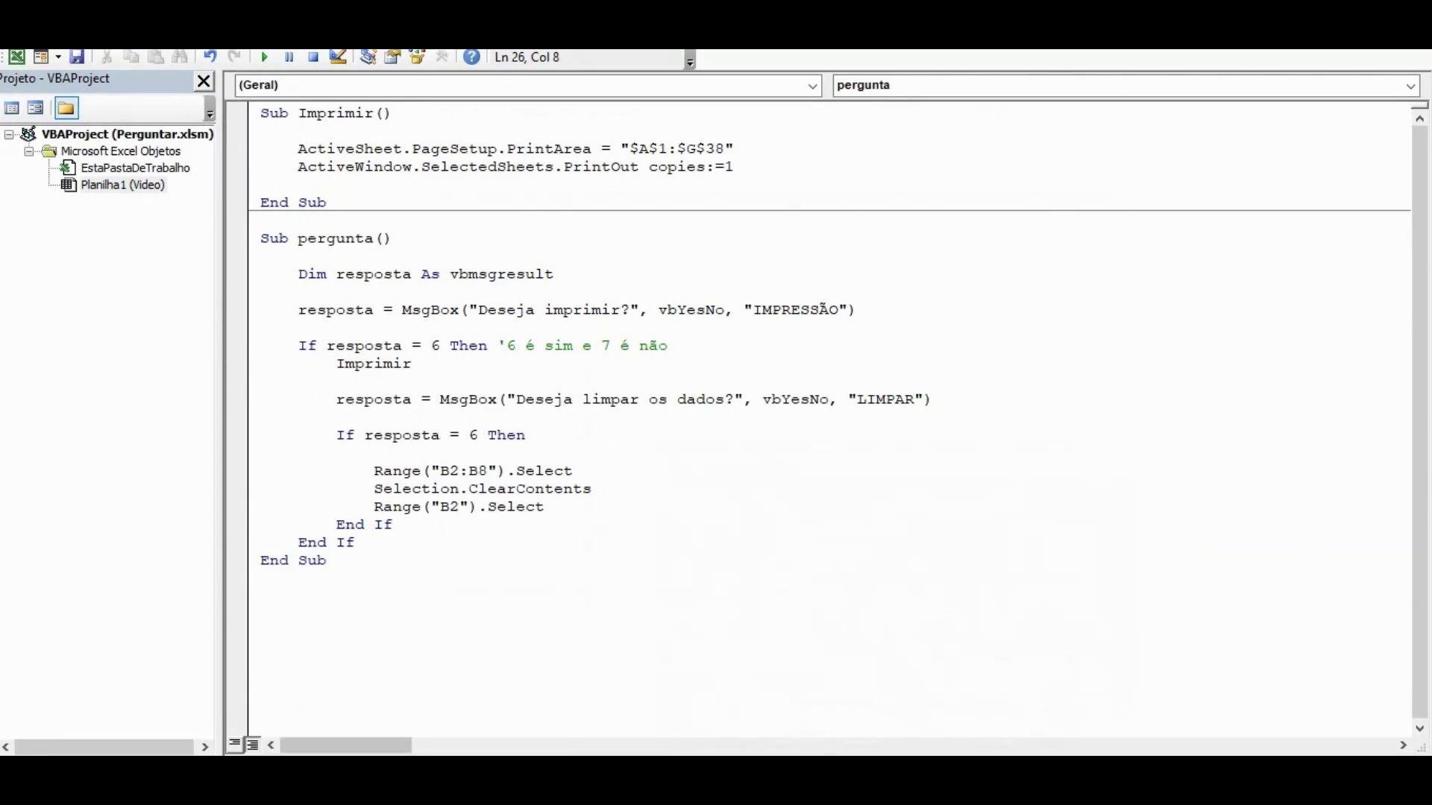
Assign the Planilha1.pergunta macro to the IMPRIMIR shape on the CADASTRO sheet.
left_click(784, 725)
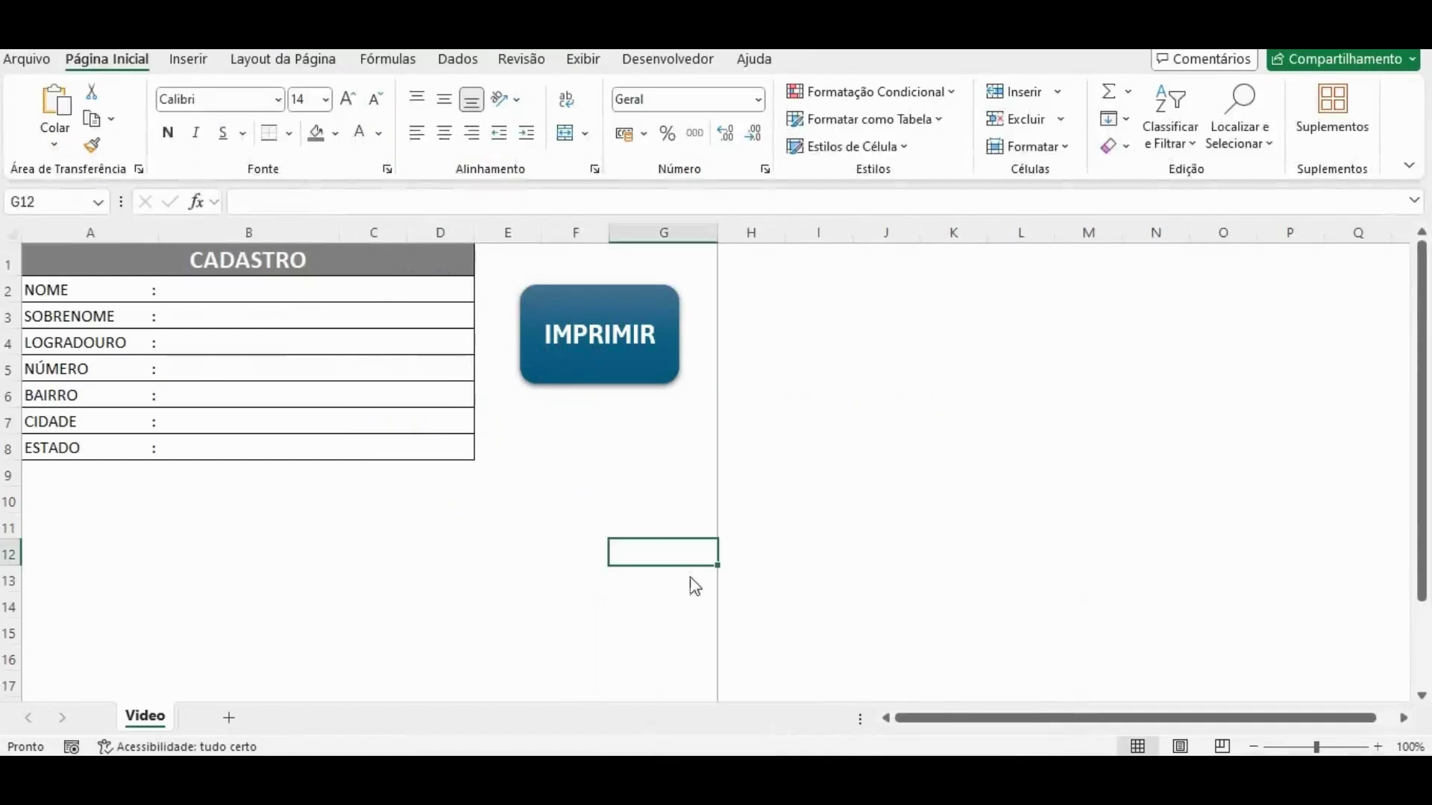
right_click(600, 383)
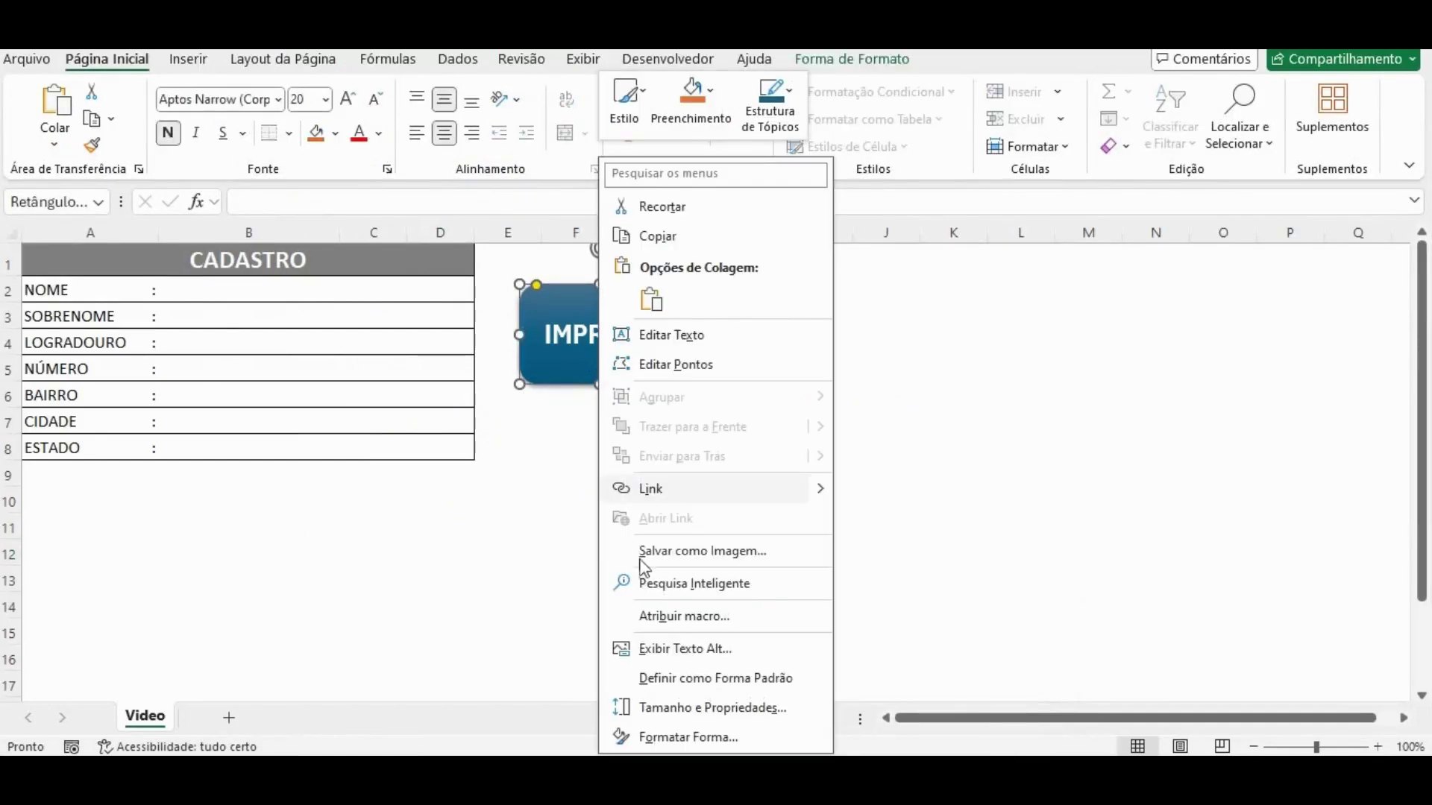
left_click(682, 618)
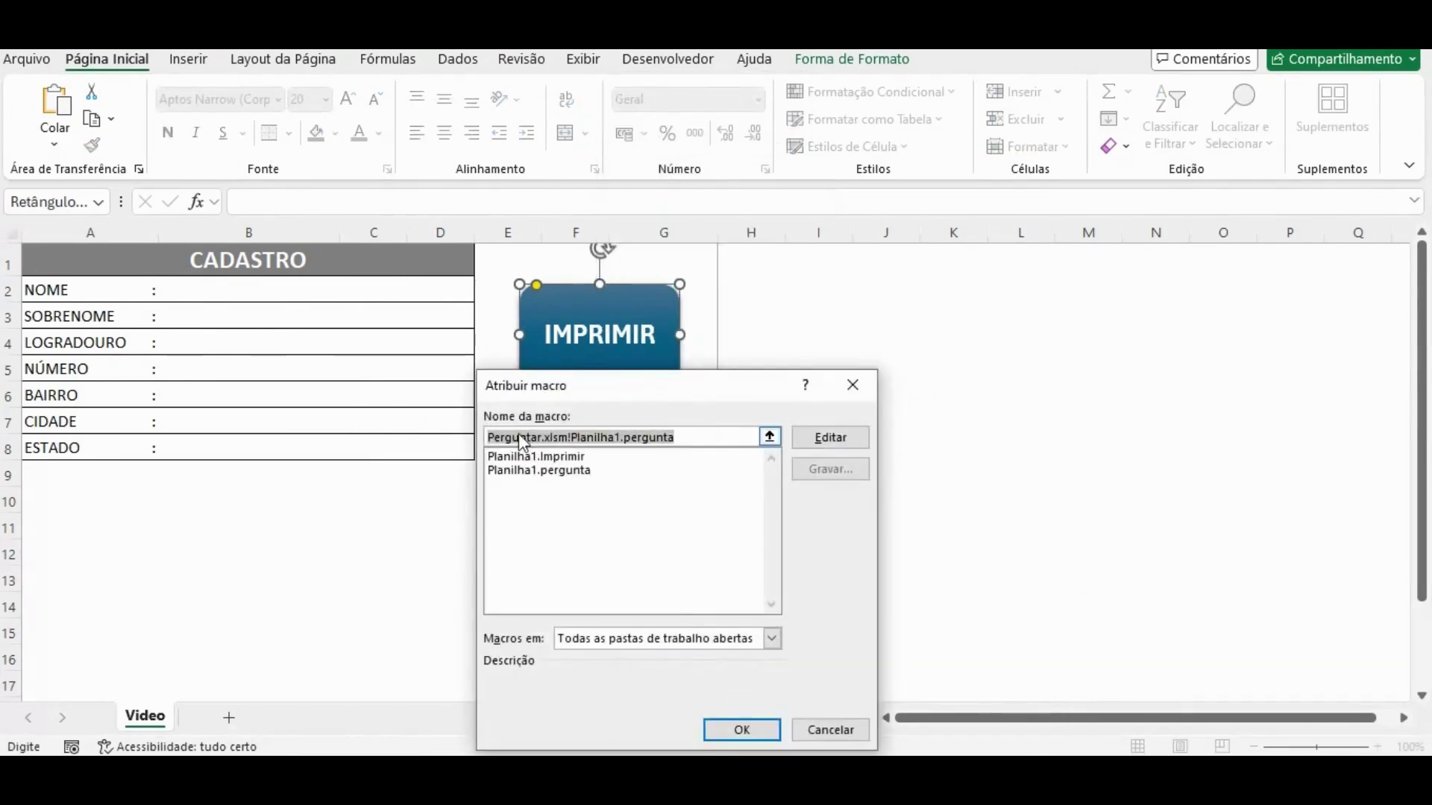
left_click(556, 472)
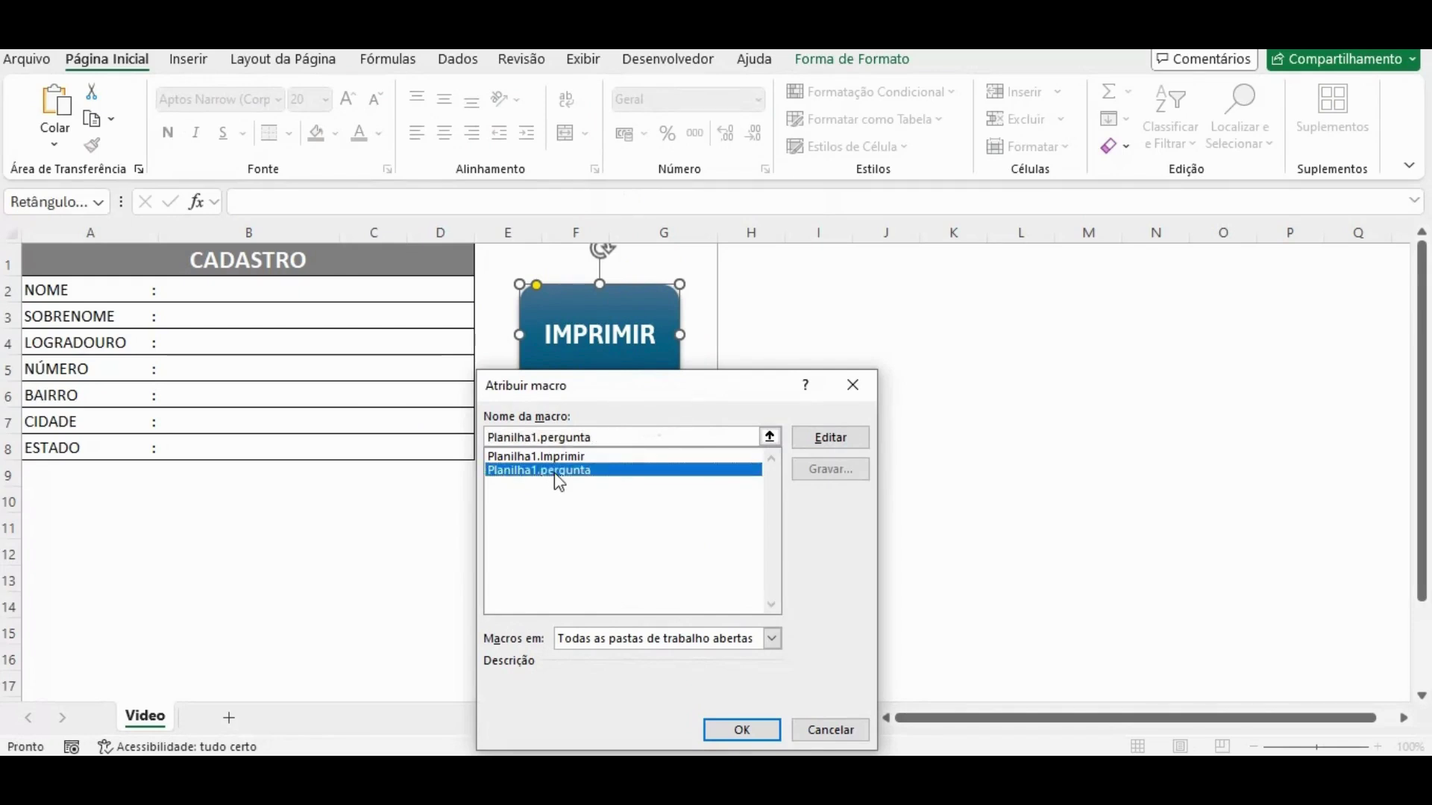
left_click(741, 729)
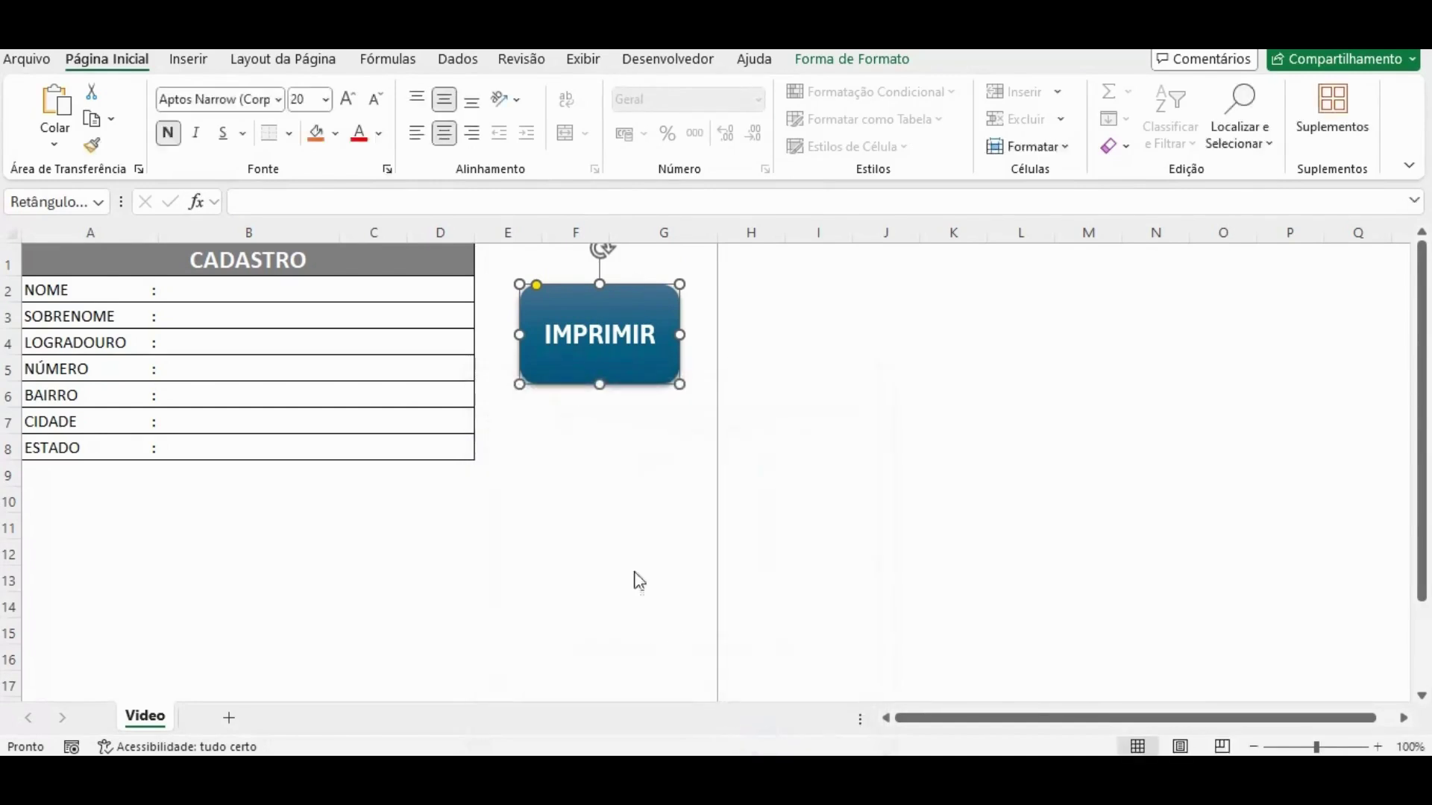
left_click(600, 526)
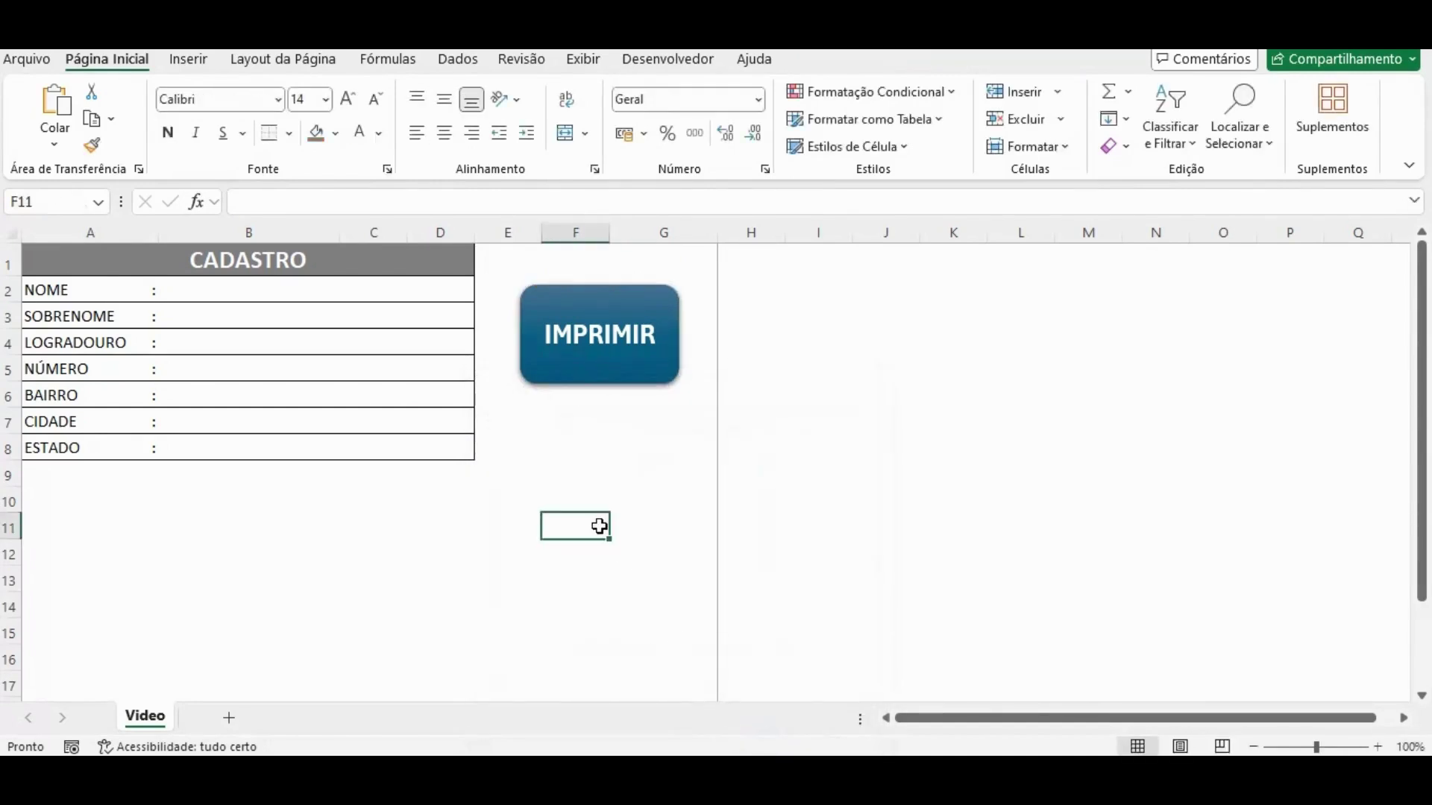
Run the IMPRIMIR button, dismiss the resulting compile error, and reset the paused macro.
left_click(593, 348)
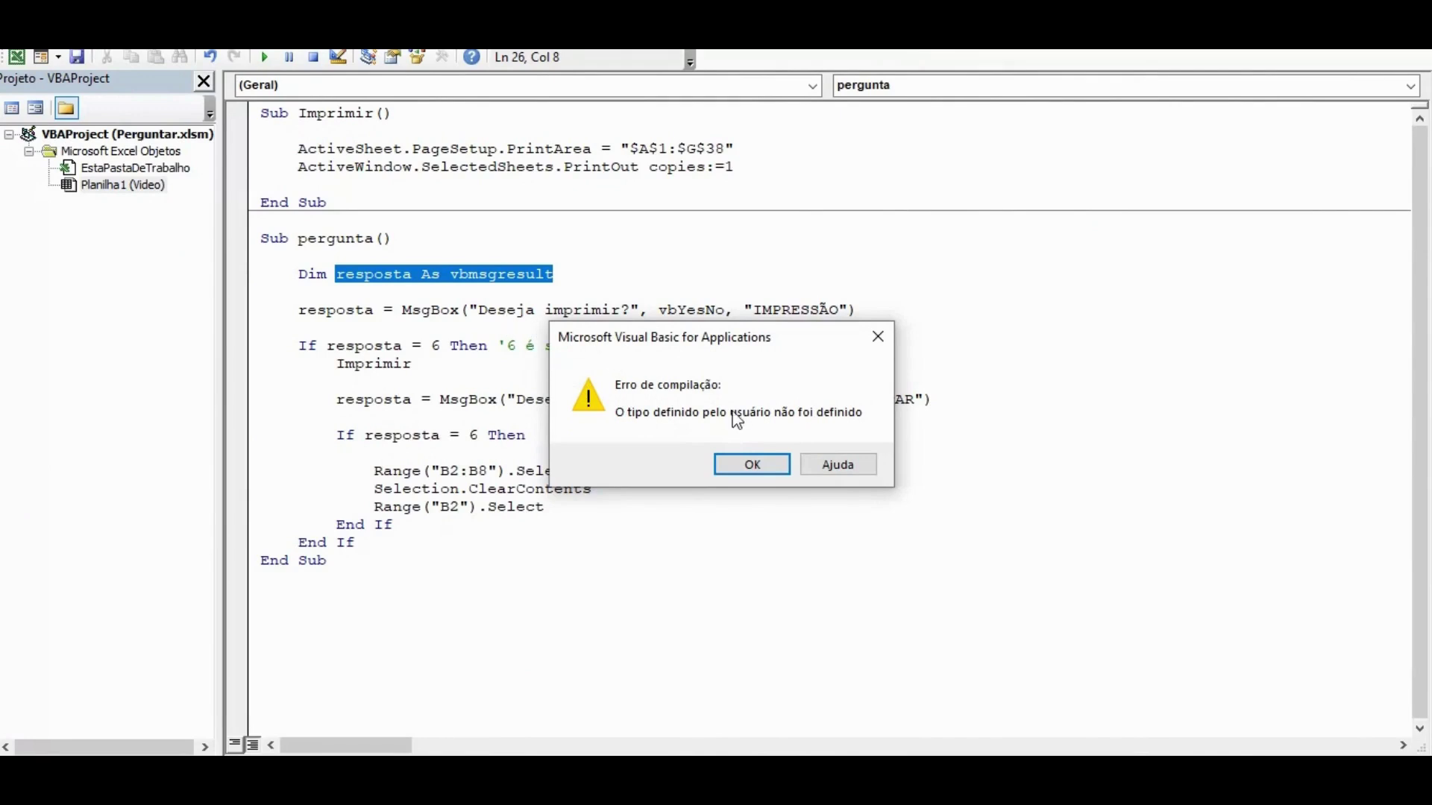
left_click(751, 463)
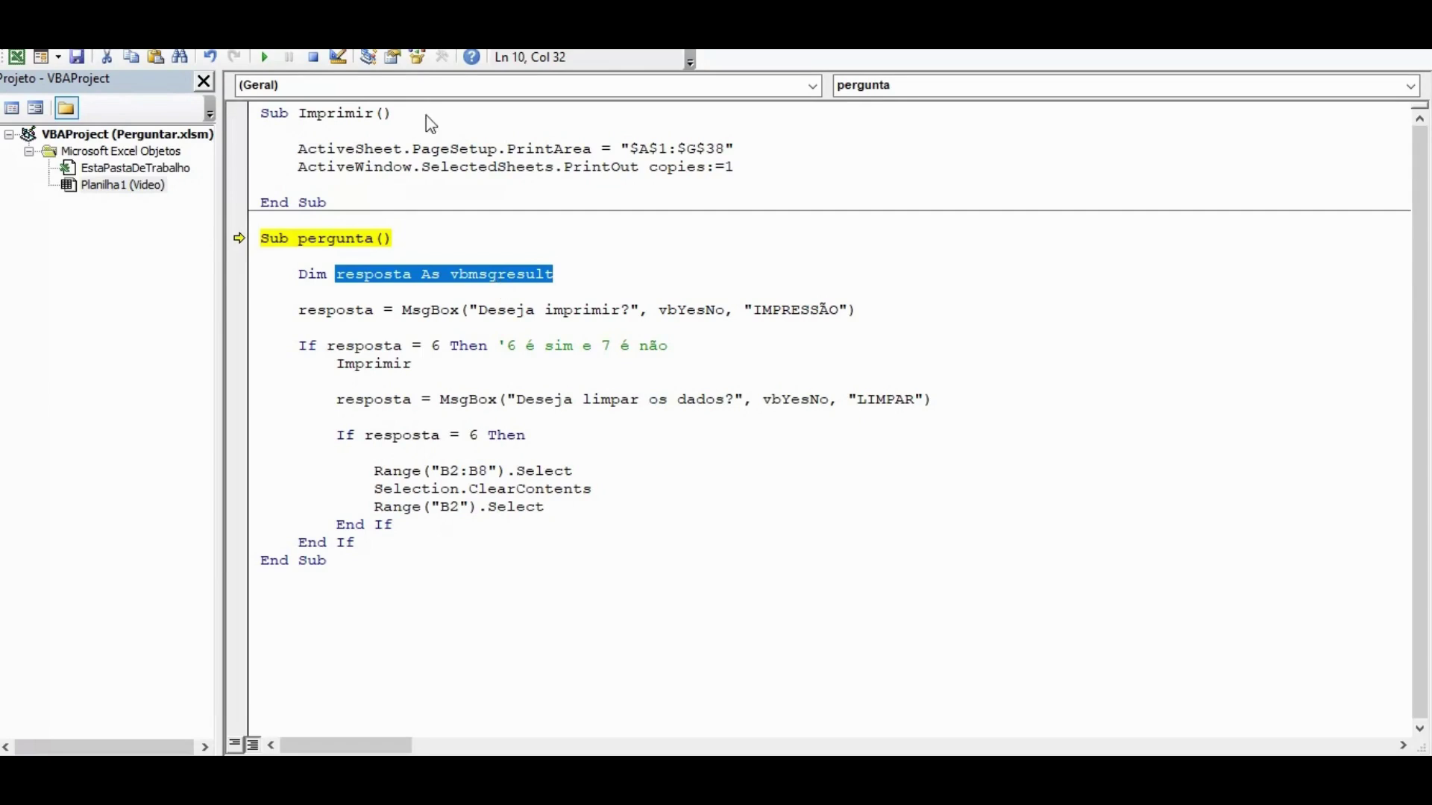
left_click(313, 57)
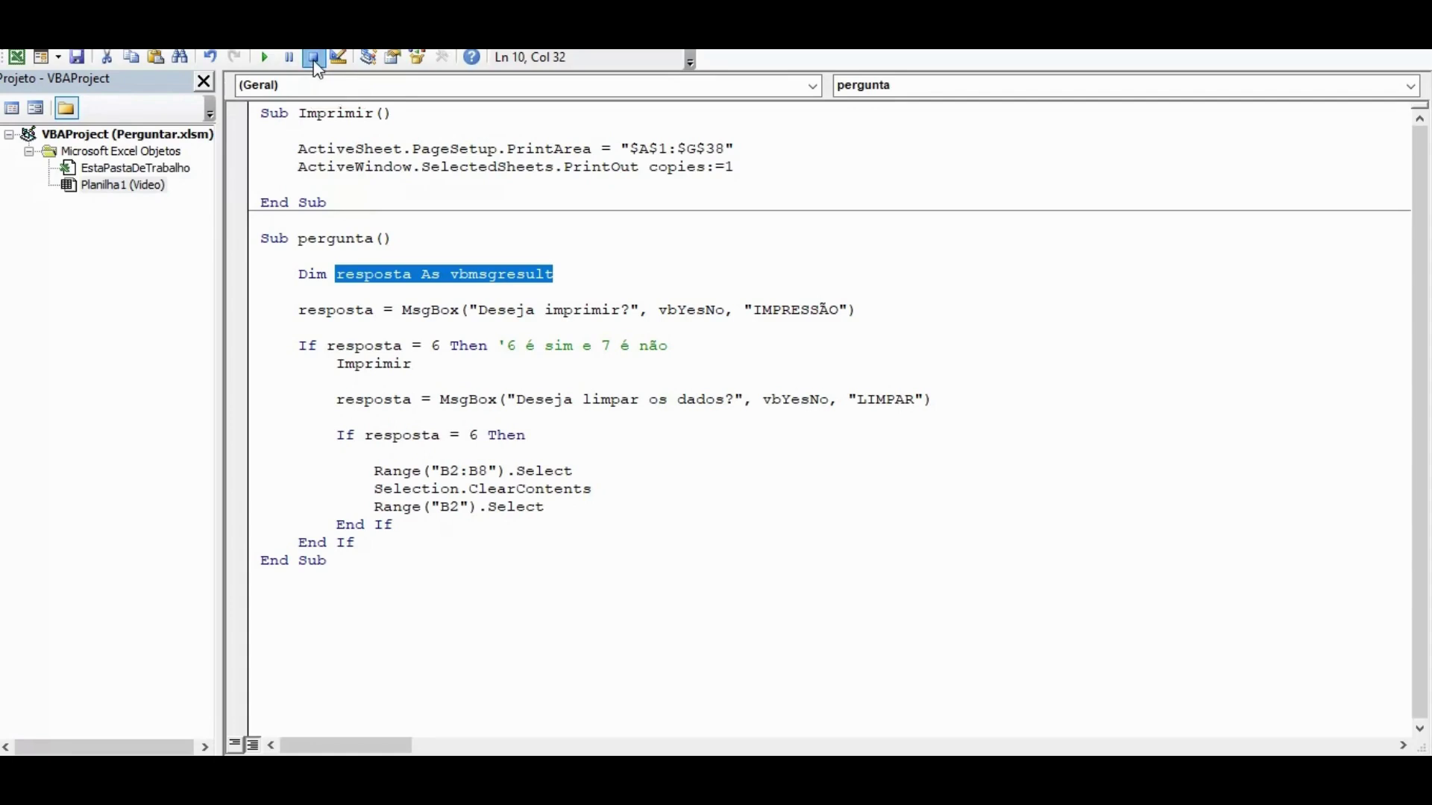
Correct the Dim type from vbmsgresult to VbMsgBoxResult, then return to the Excel workbook.
left_click(489, 275)
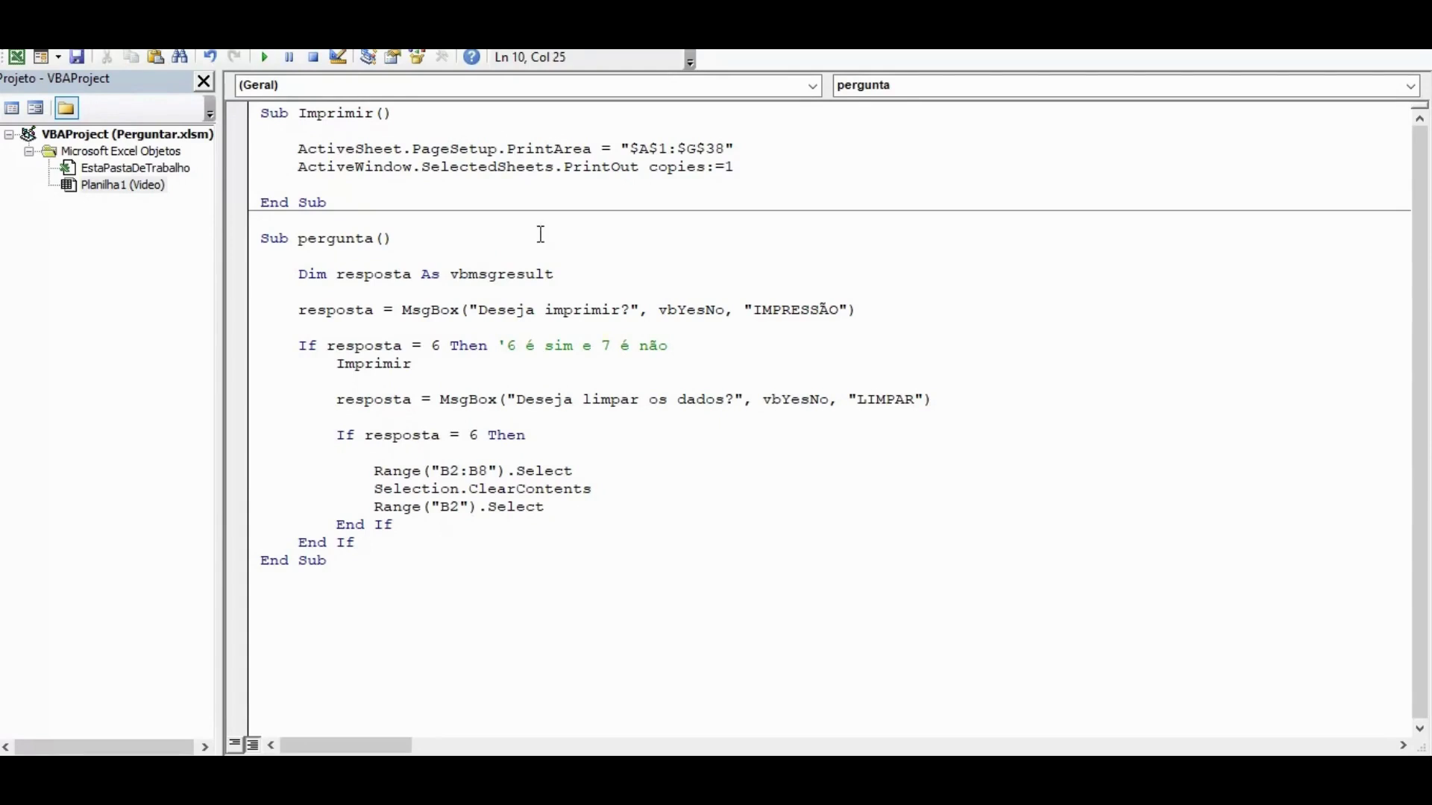
type("bo")
type("x")
left_click(587, 274)
key("Return")
key("BackSpace")
key("BackSpace")
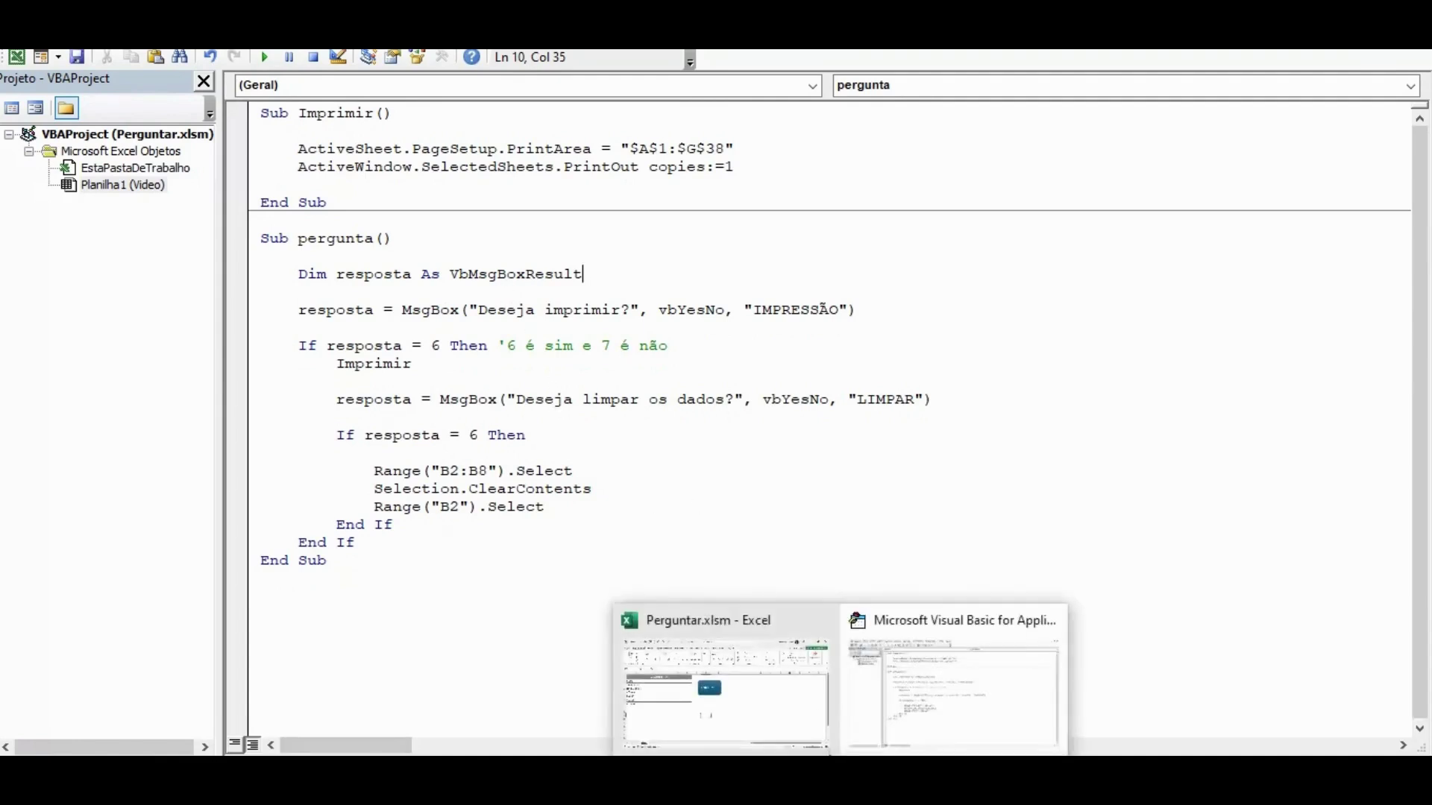
left_click(752, 656)
Run IMPRIMIR, answer Sim to printing, close the print-to-file save window, and answer Sim to clearing.
left_click(639, 514)
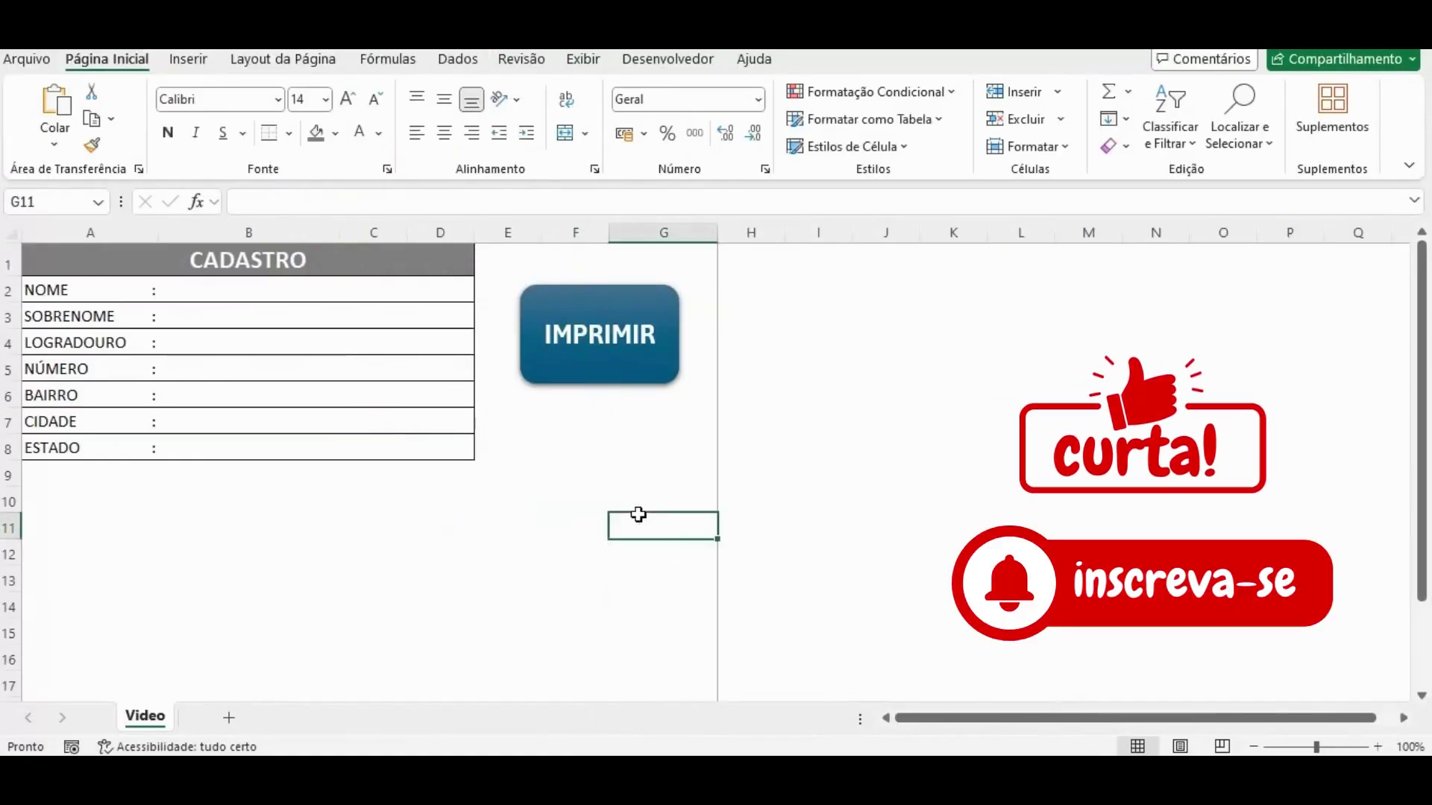
left_click(595, 345)
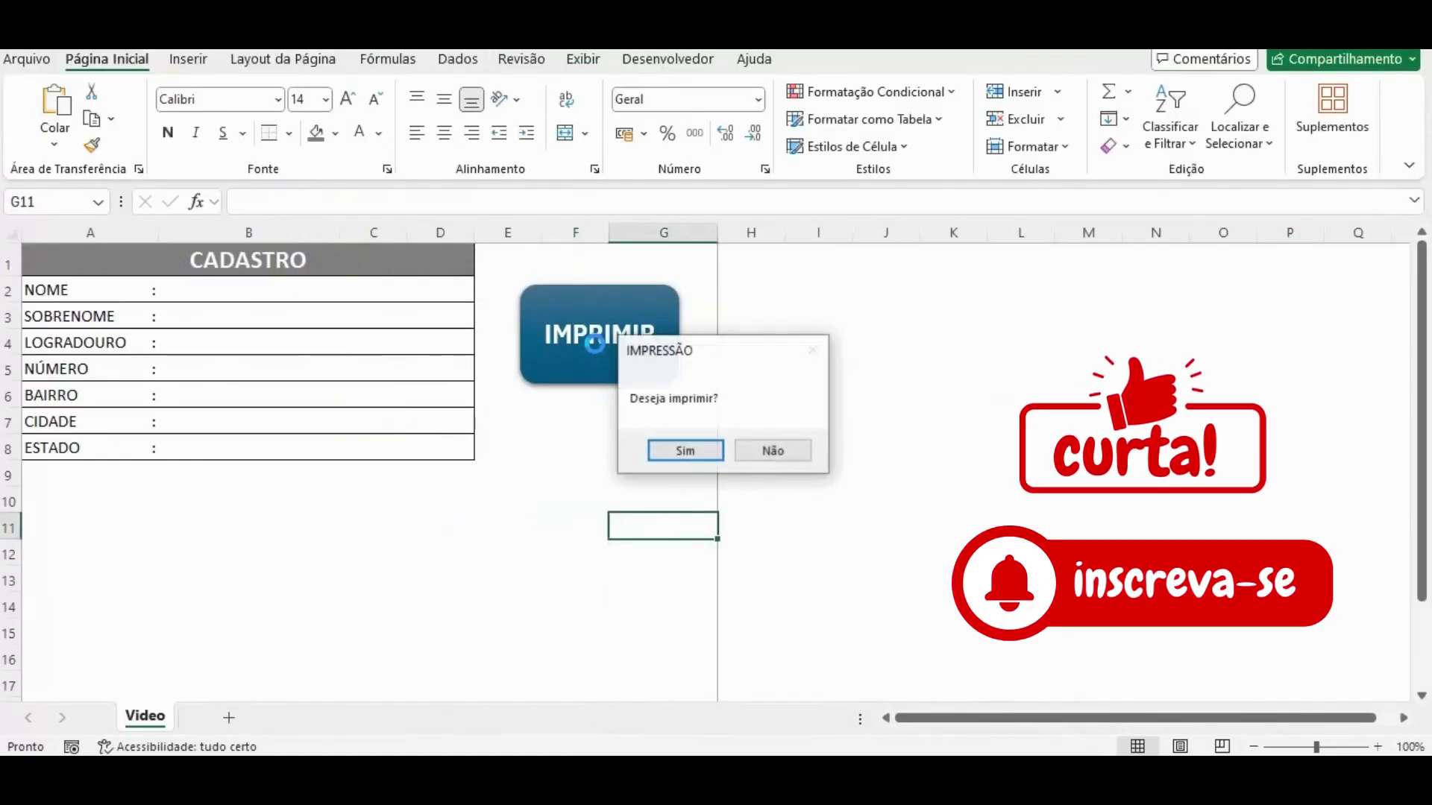
left_click(697, 449)
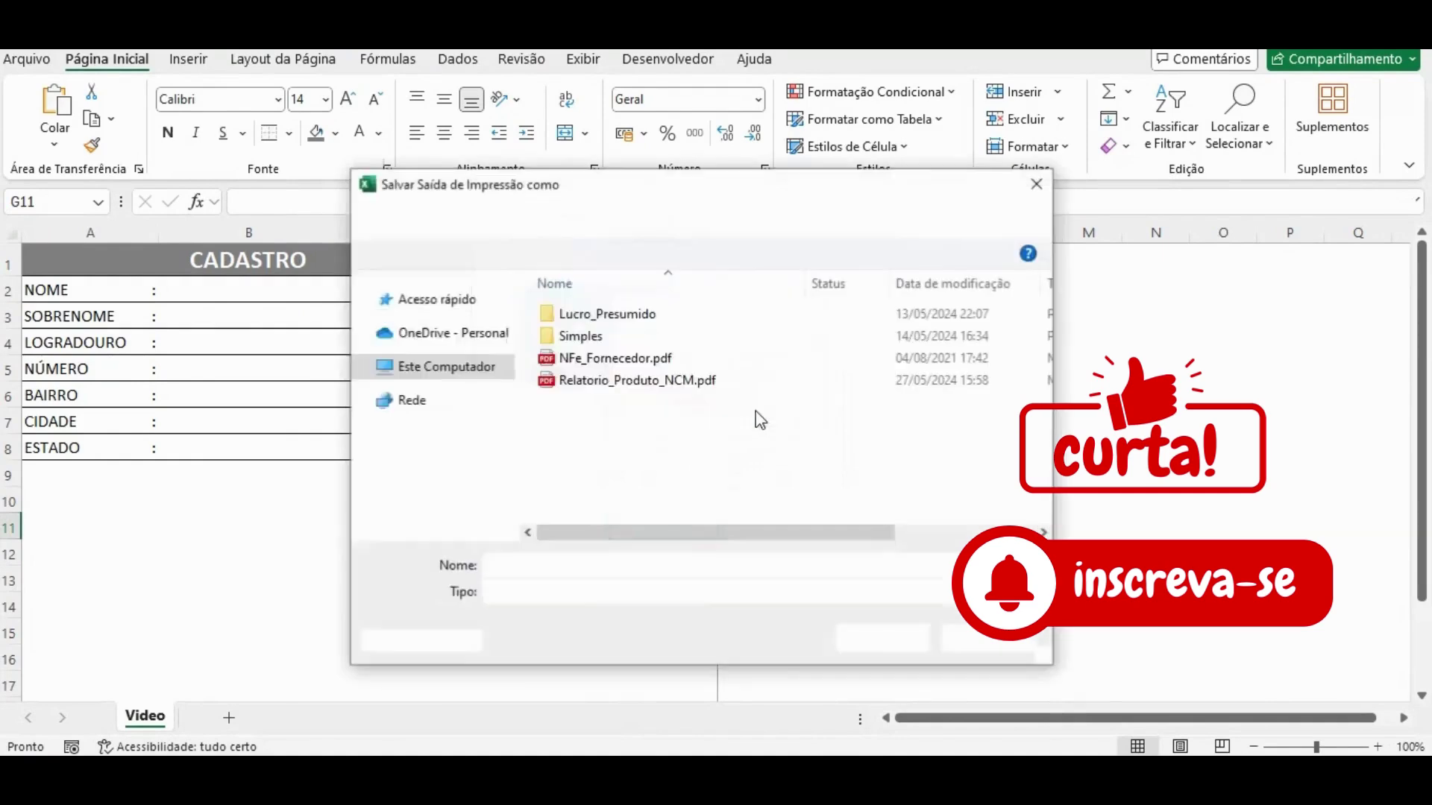
left_click(1037, 183)
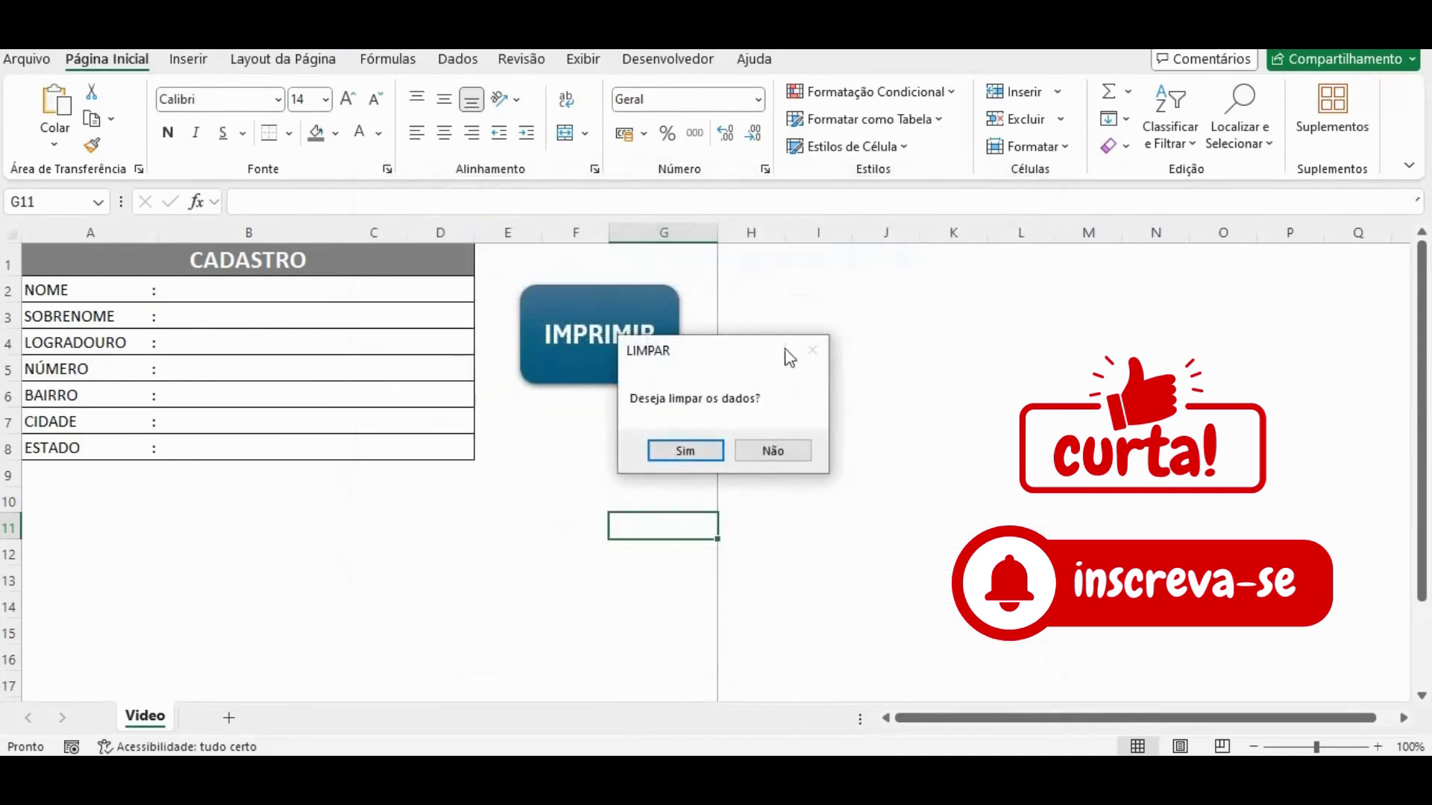
left_click(677, 452)
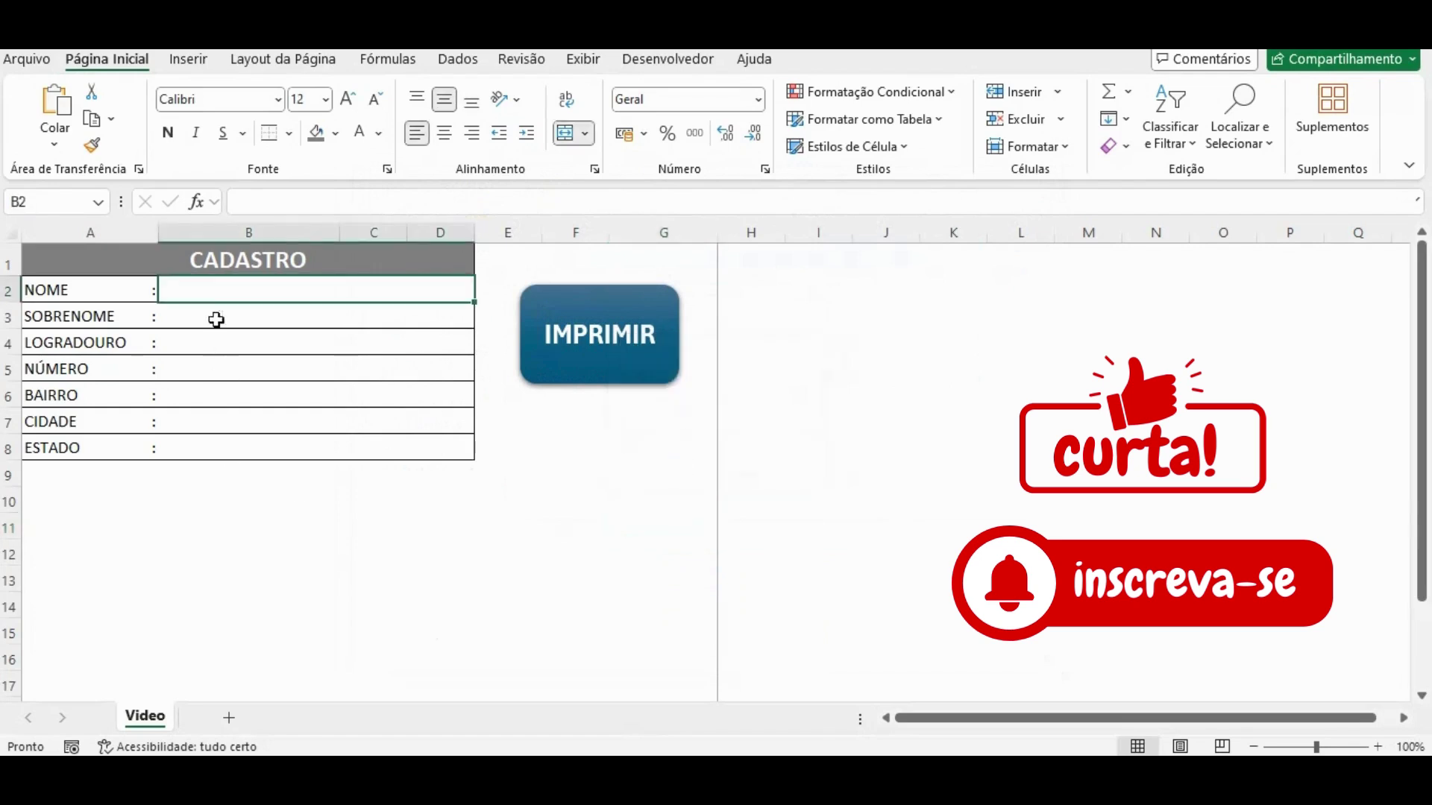